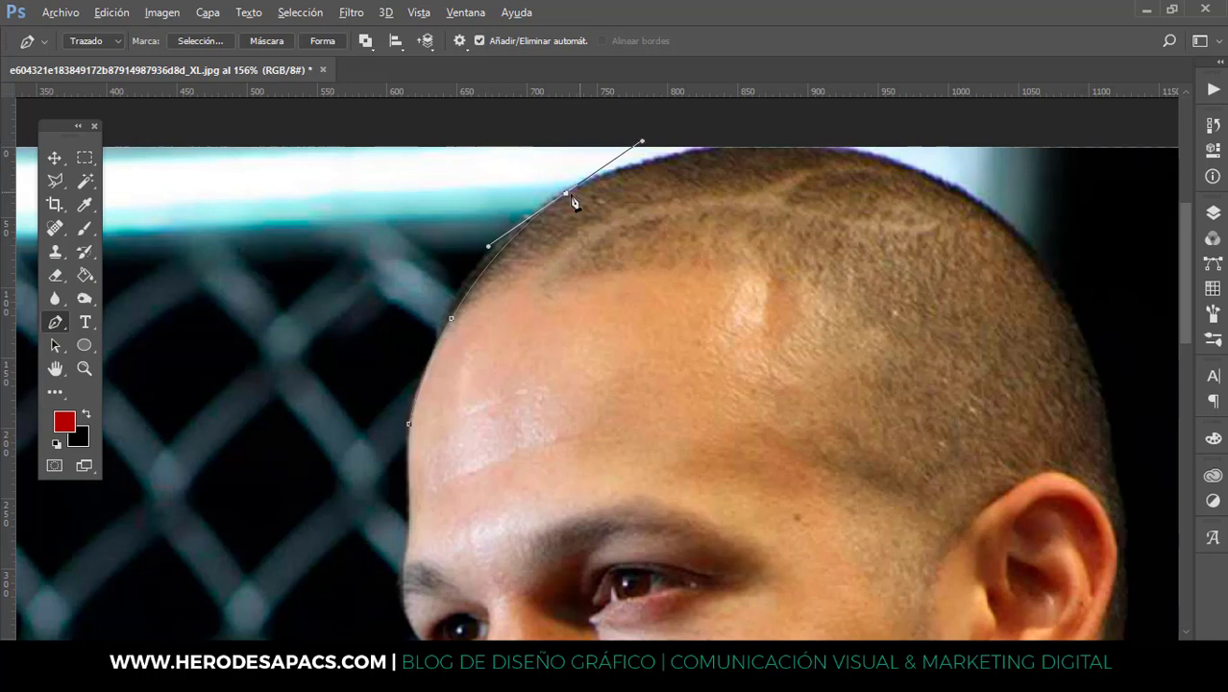
Trace the man's head, nape, hooded collar and chin with the Pen tool as one closed path
left_click_drag(769, 148, 911, 146)
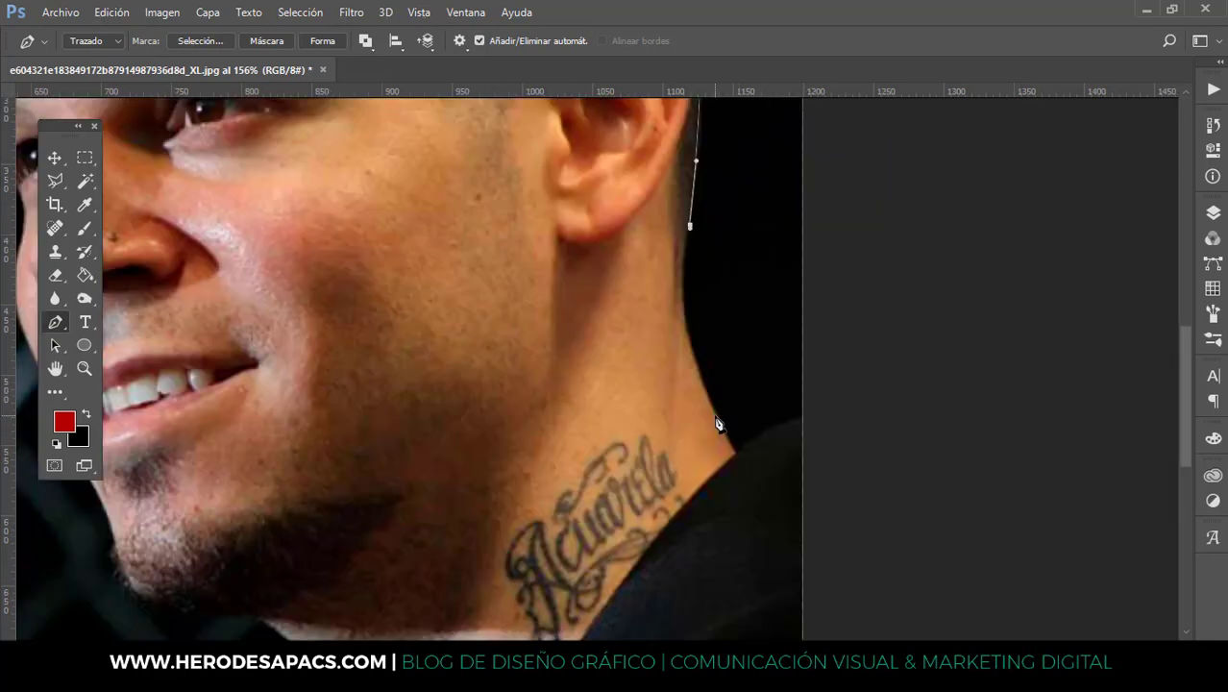
left_click_drag(716, 417, 769, 546)
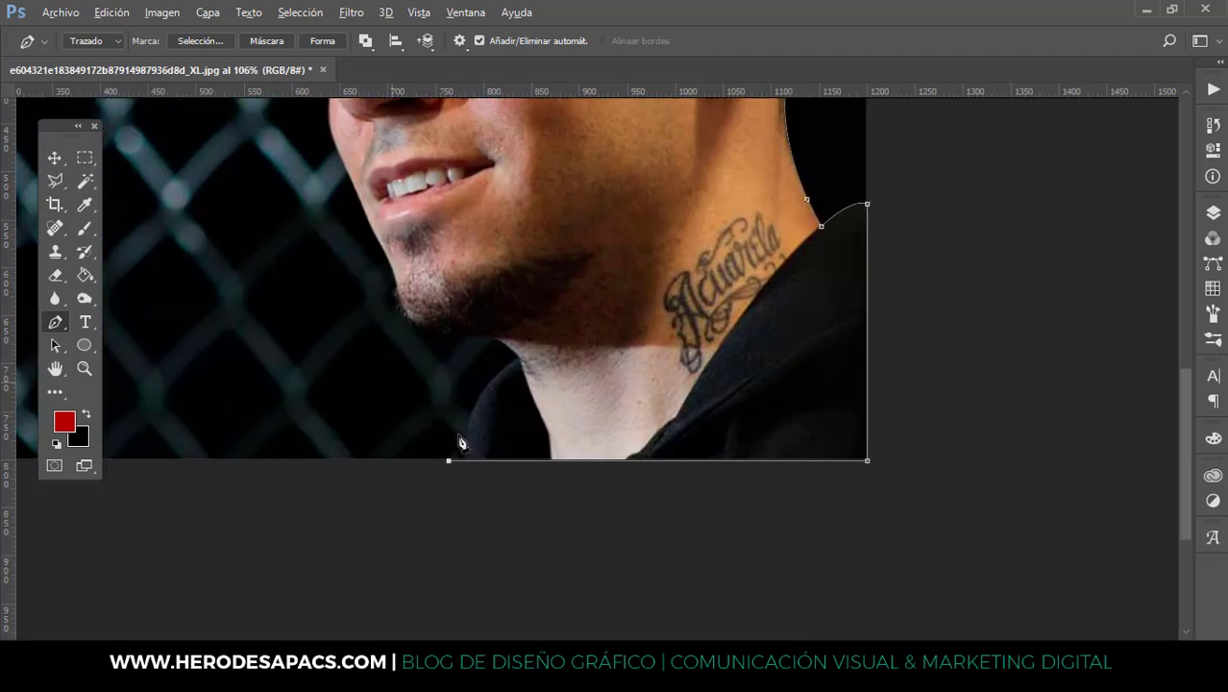
scroll(458, 436, "up", 5)
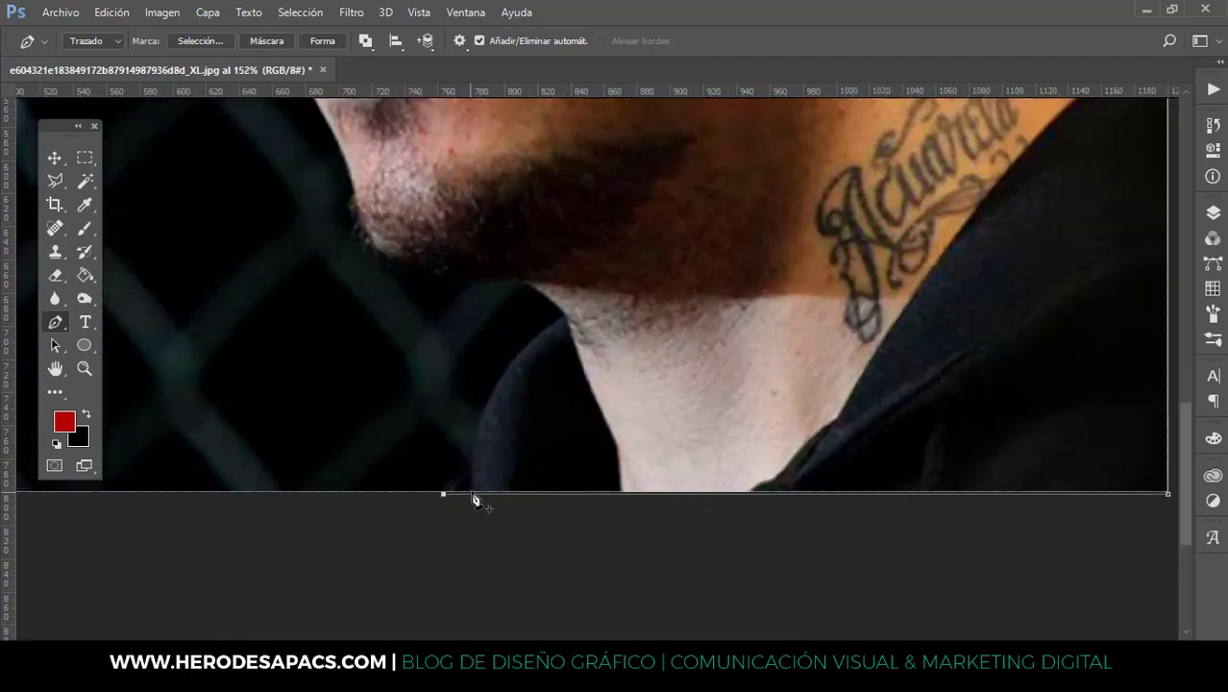
left_click_drag(568, 333, 636, 293)
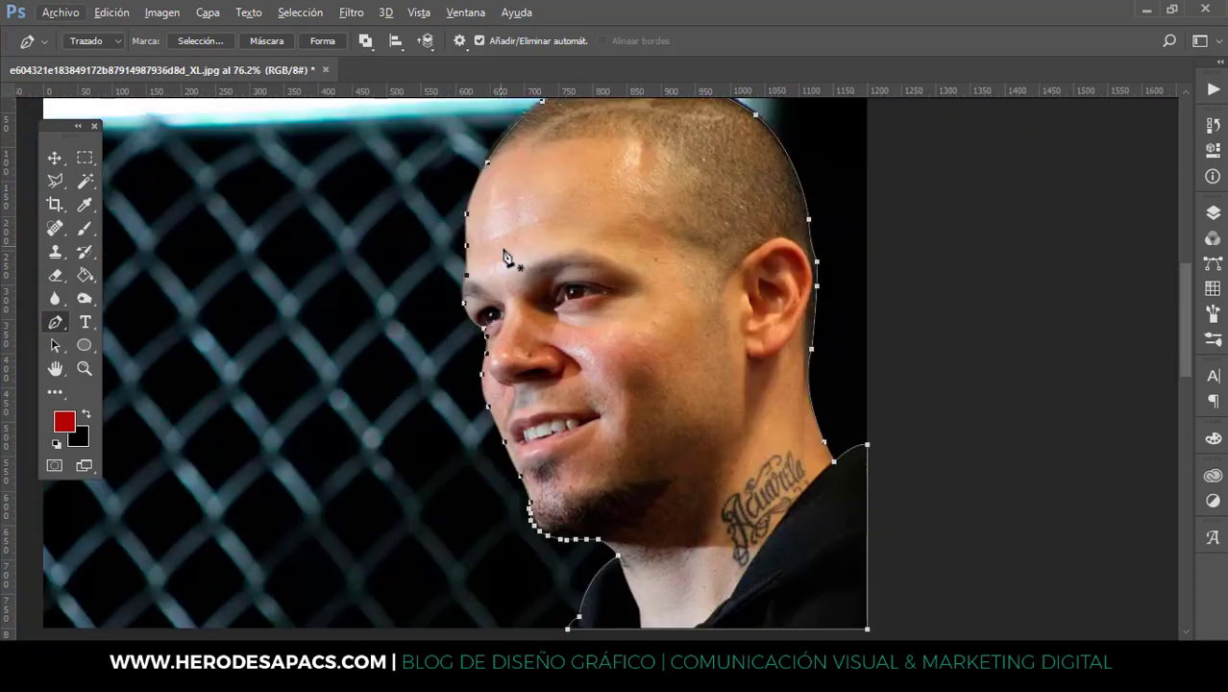
Turn the portrait path into a new selection with 0 px feather and copy it to its own layer
scroll(679, 230, "down", 2)
right_click(679, 198)
left_click(774, 276)
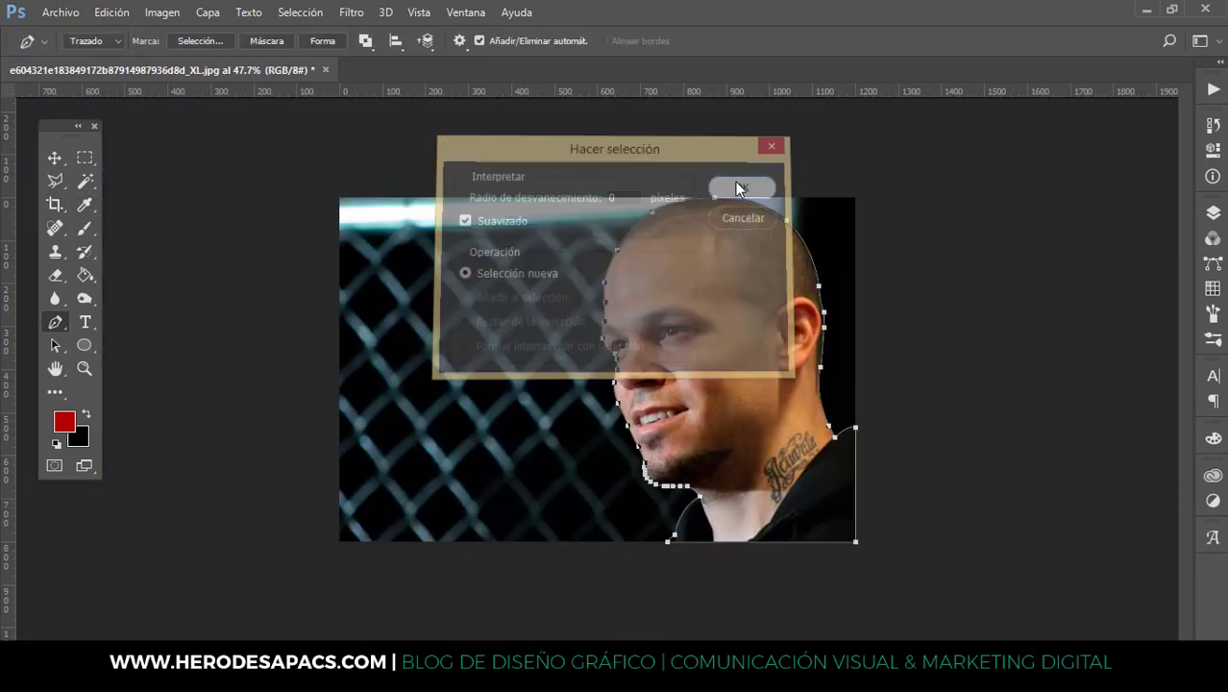
left_click(740, 188)
key("F7")
key("ctrl+j")
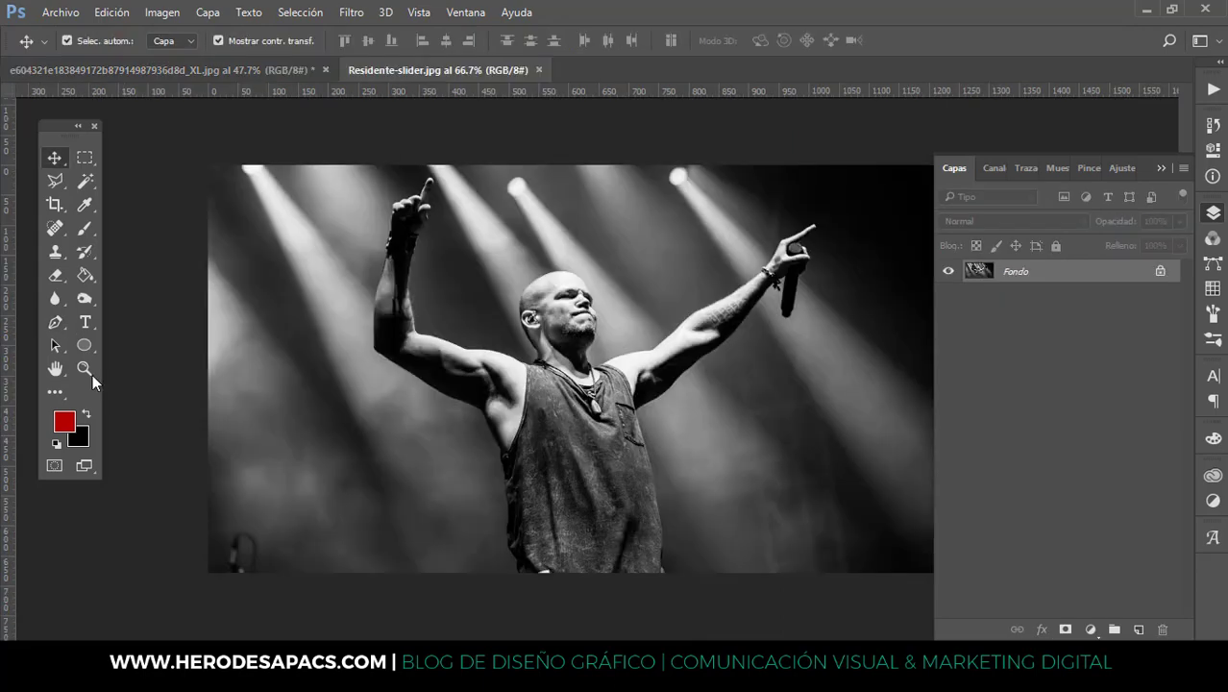
Start a Pen path along the top of the bald head and the forehead in Residente-slider.jpg
left_click(85, 368)
left_click(489, 236)
left_click(489, 237)
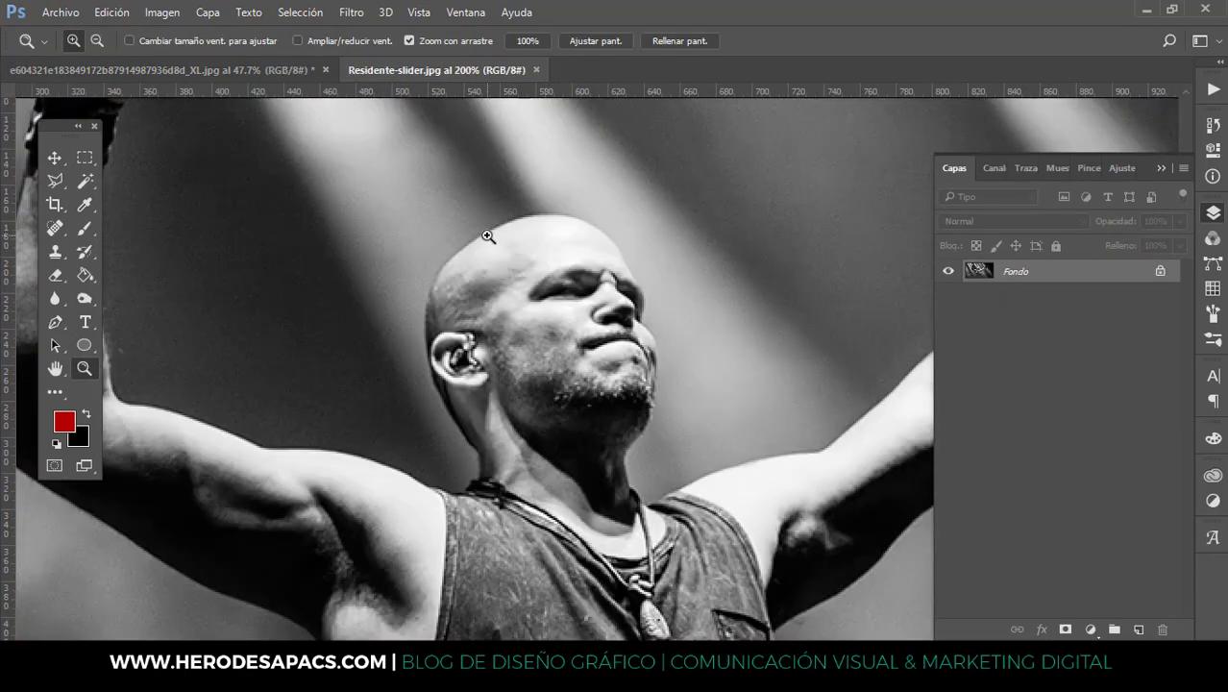
left_click(488, 236)
key("p")
scroll(442, 246, "up", 2)
left_click(441, 259)
left_click_drag(615, 191, 705, 198)
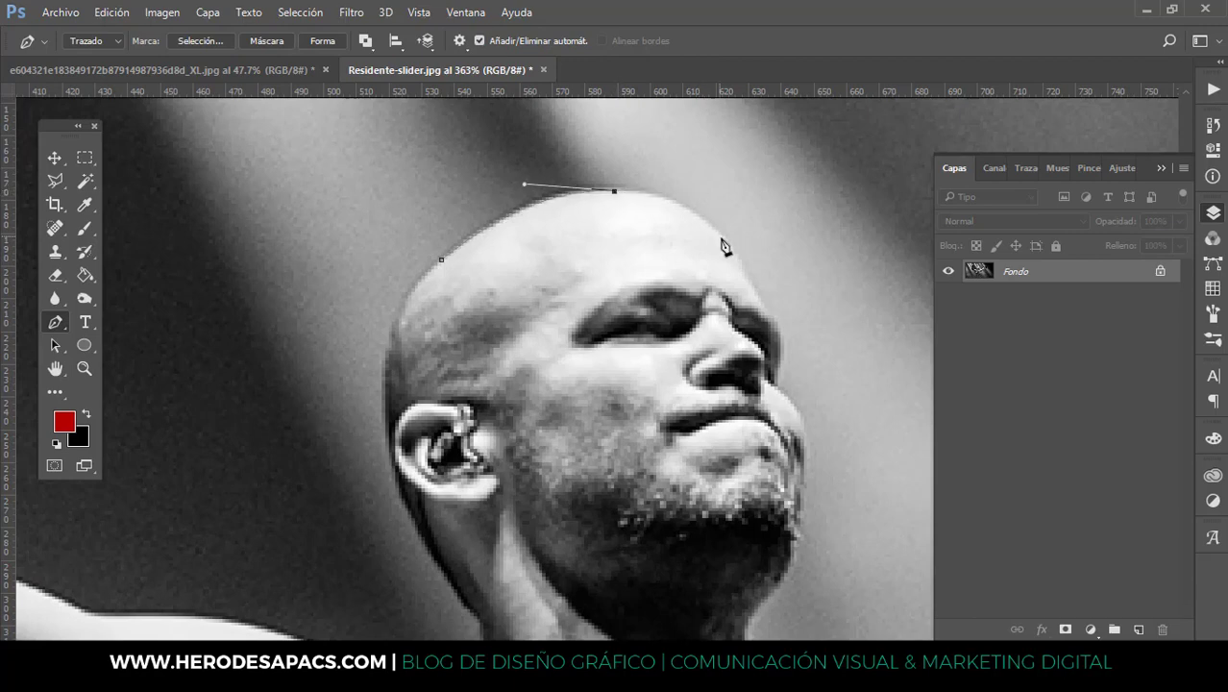
left_click_drag(725, 247, 776, 296)
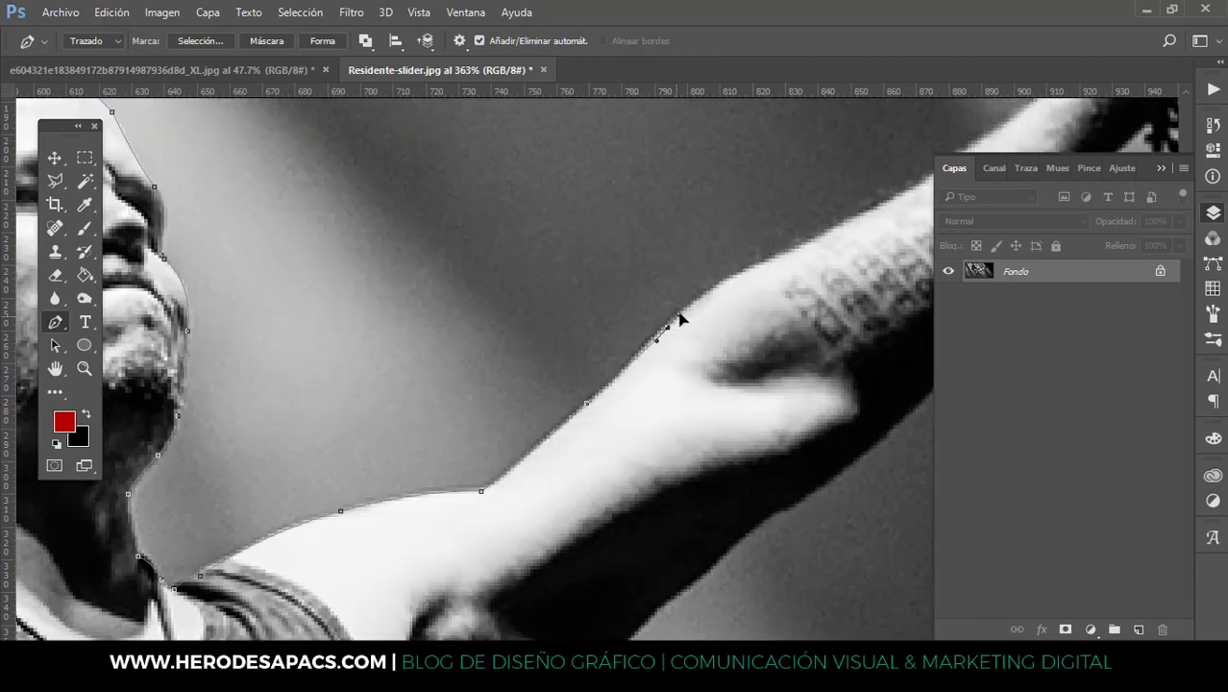
Continue the path along the outstretched arm and around the lower edge and sides of the tank top
left_click_drag(679, 347, 442, 478)
left_click_drag(566, 380, 668, 344)
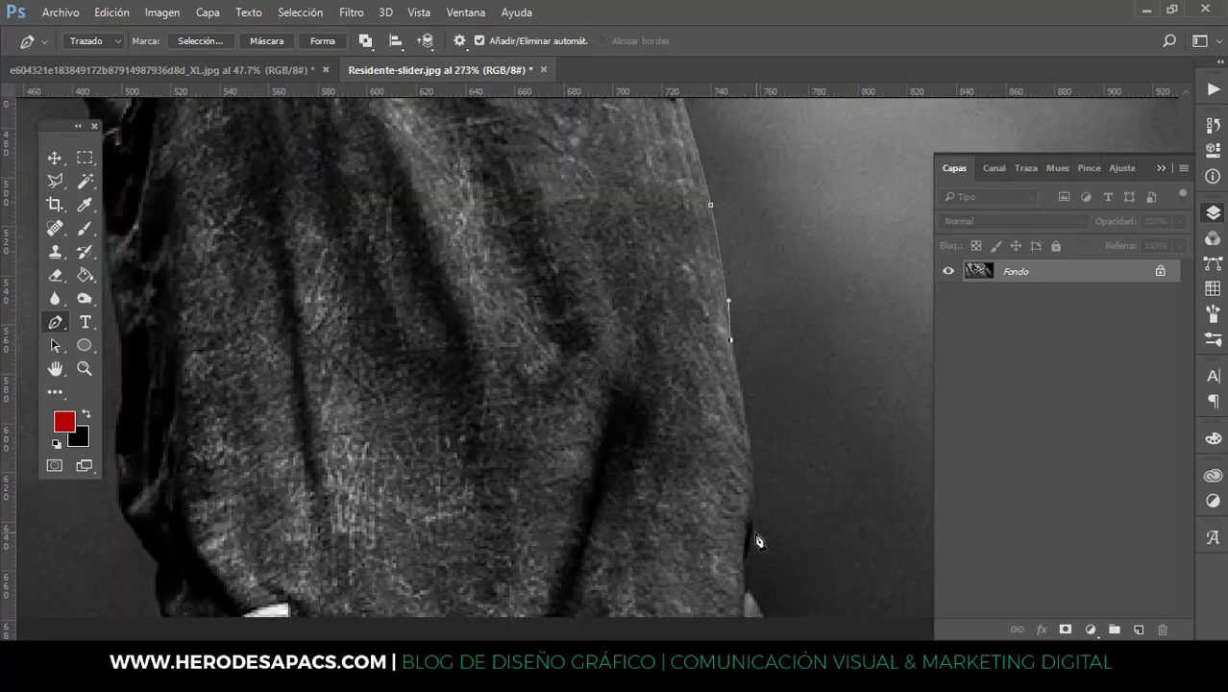
left_click_drag(743, 562, 722, 636)
left_click(742, 561, "alt")
left_click_drag(742, 593, 690, 394)
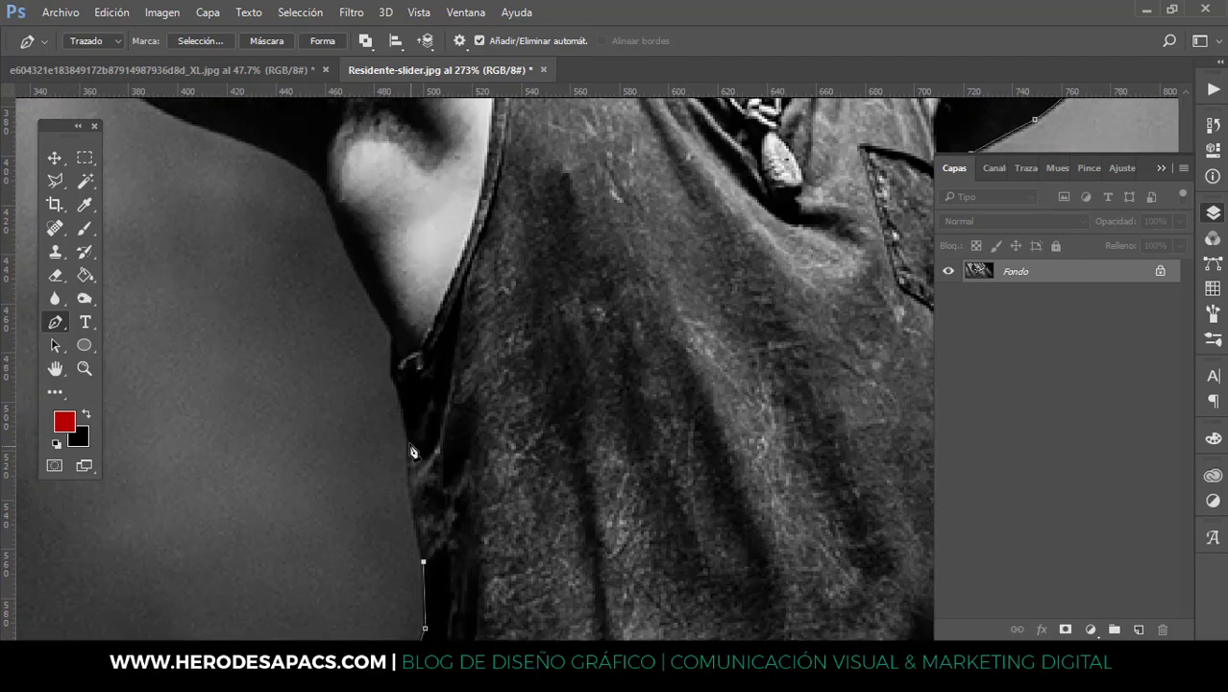
left_click_drag(408, 438, 412, 377)
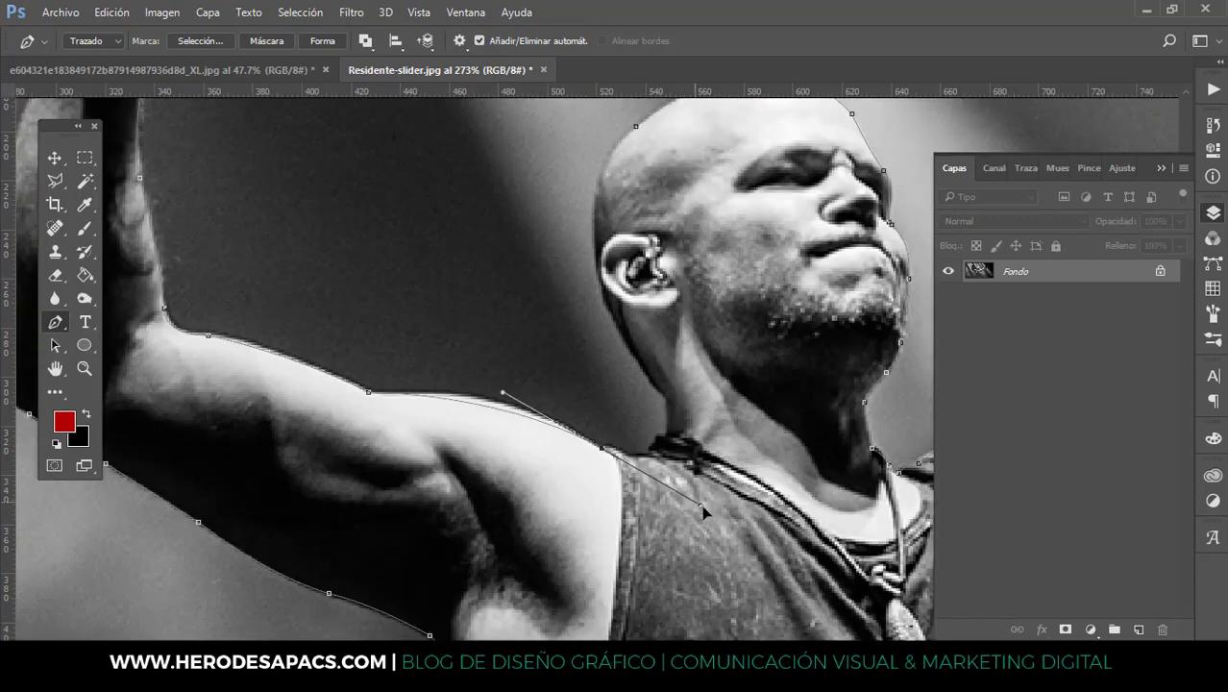
Trace the shoulder, neck and back of the head and close the path at its starting point
left_click_drag(605, 449, 698, 509)
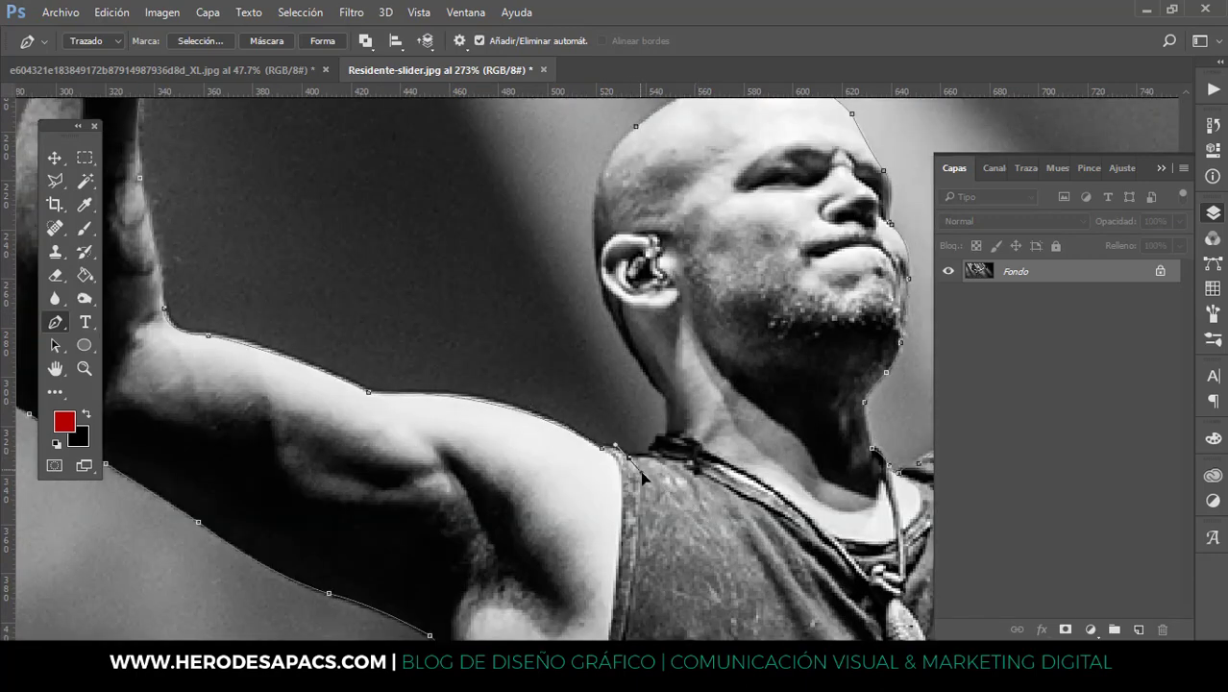
left_click(606, 302, "alt")
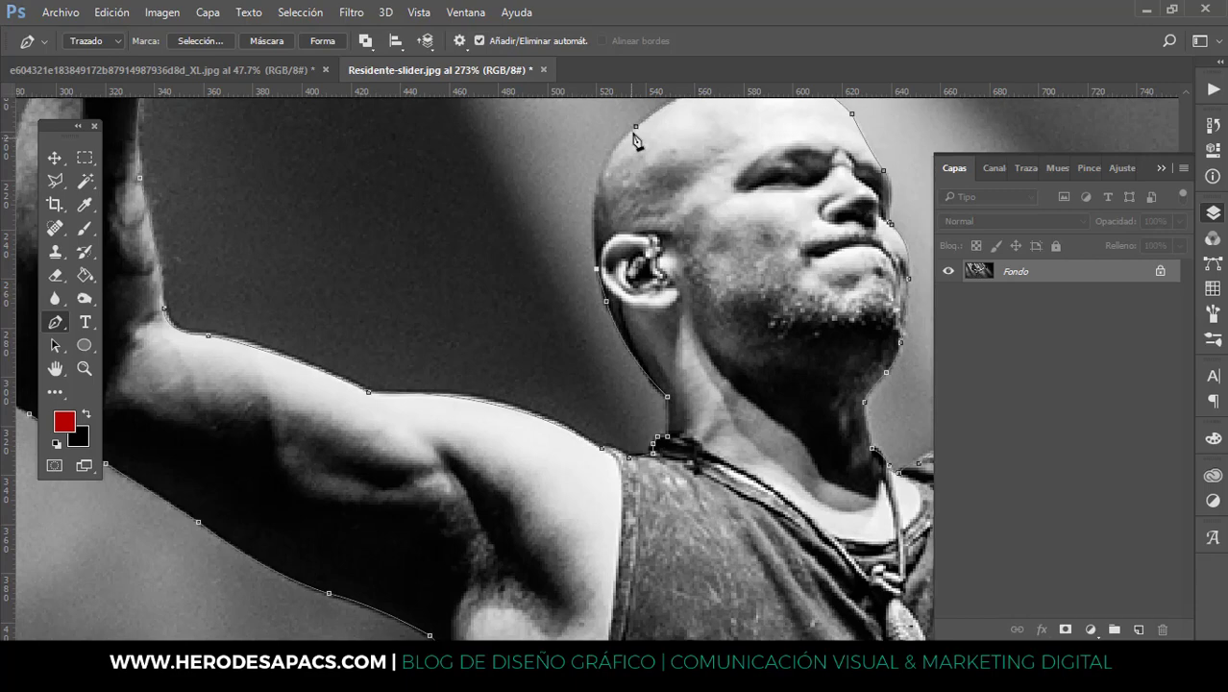
left_click_drag(635, 127, 696, 101)
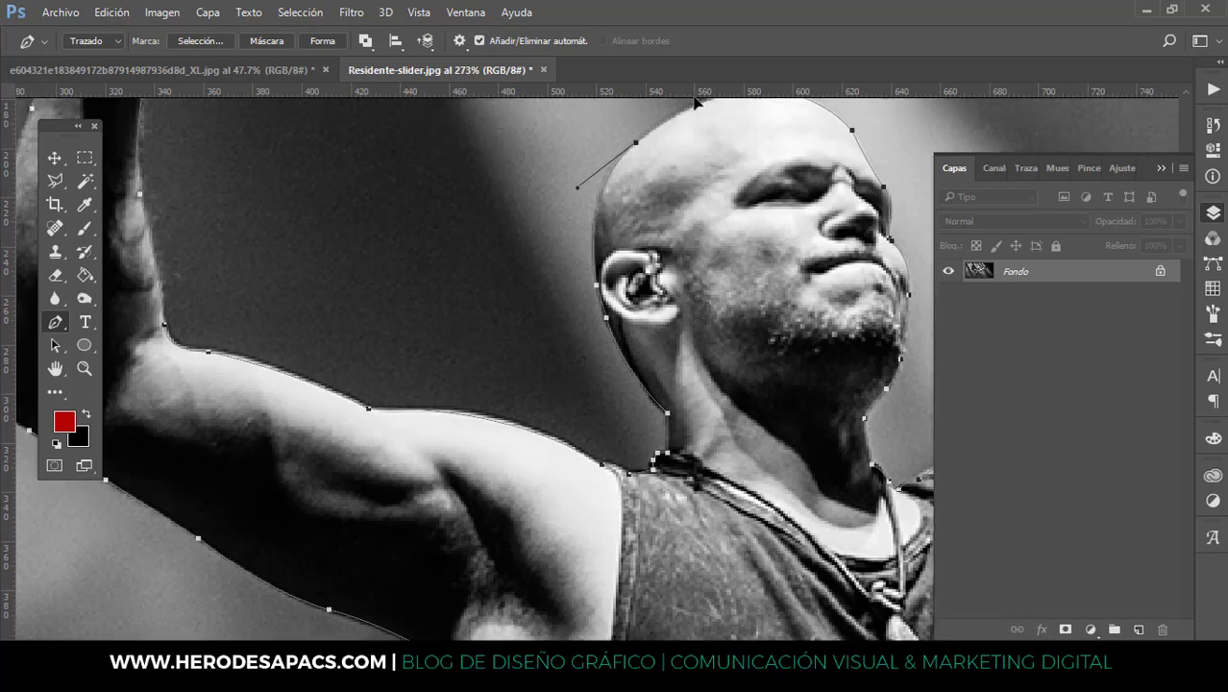
Convert the singer's path to a selection, copy it to a new layer and hide the Fondo layer
right_click(631, 198)
left_click(700, 280)
key("Return")
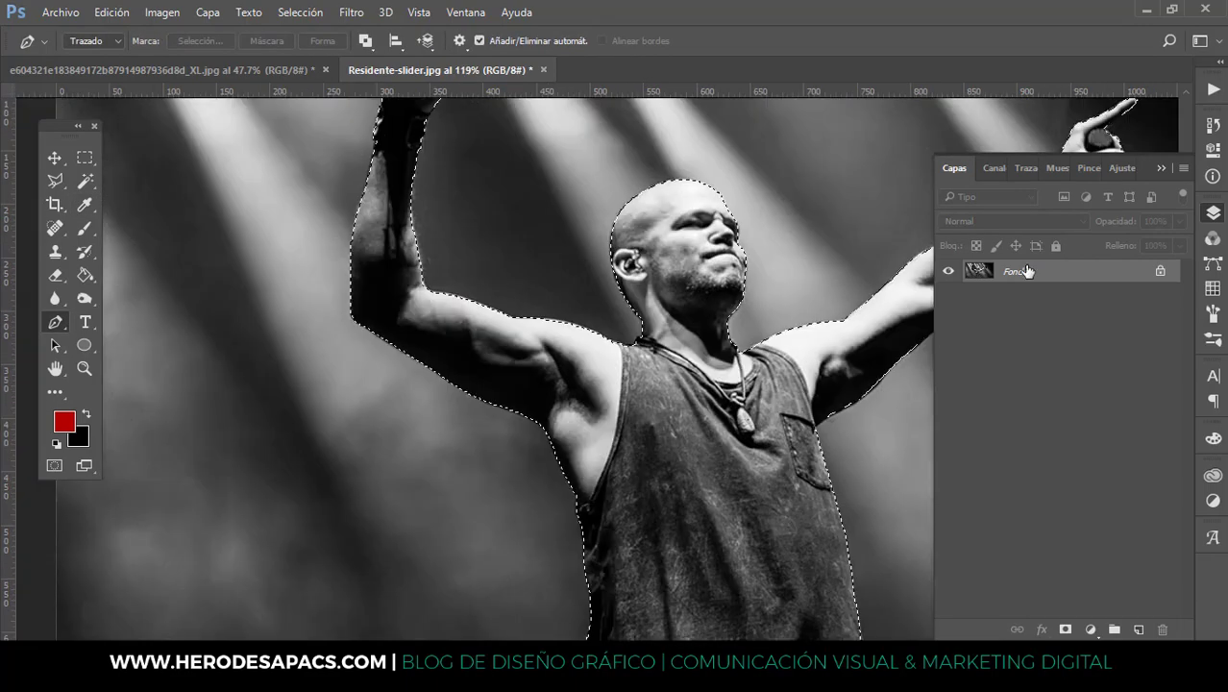
key("ctrl+j")
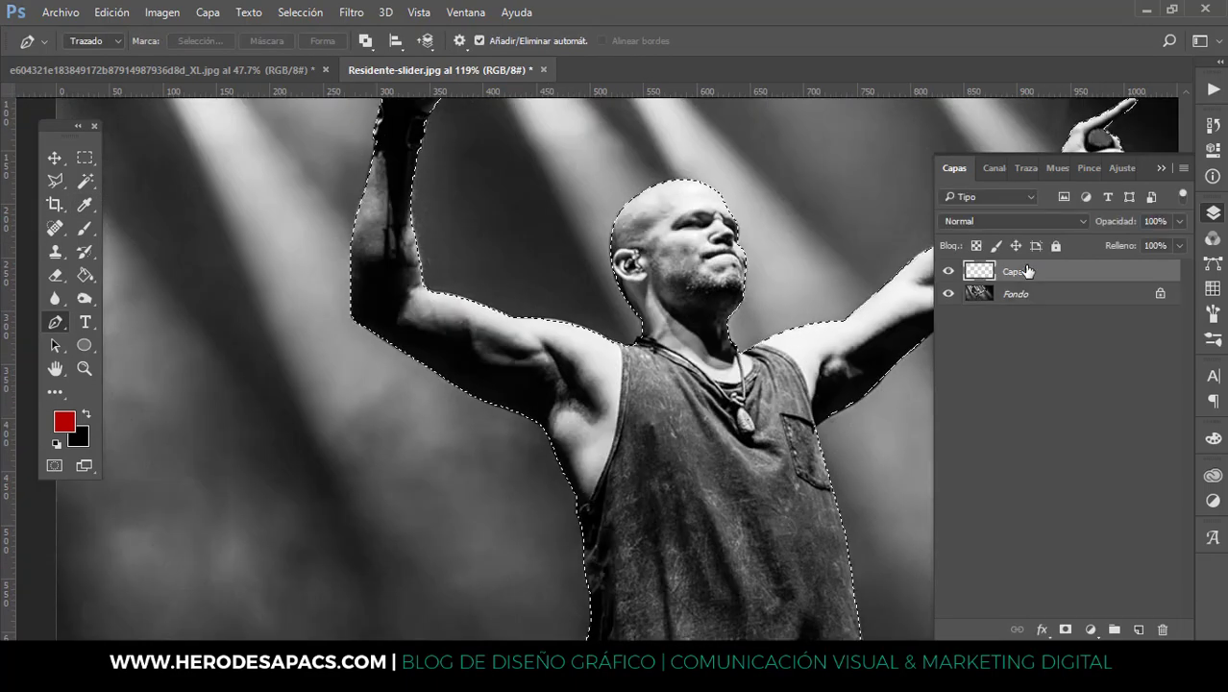
key("v")
left_click(1016, 293)
left_click(948, 293)
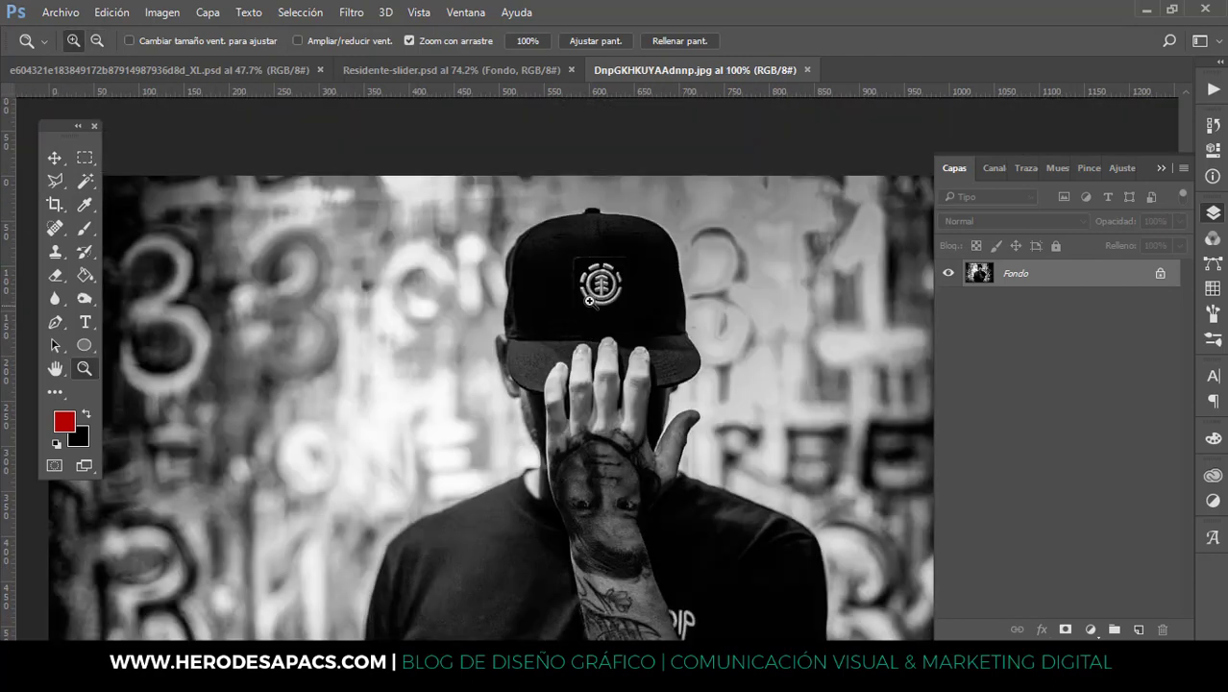
Trace the man with the cap, including his thumb, shoulders and ear, with the Pen tool in DnpGKHKUYAAdnnp.jpg
left_click(589, 301)
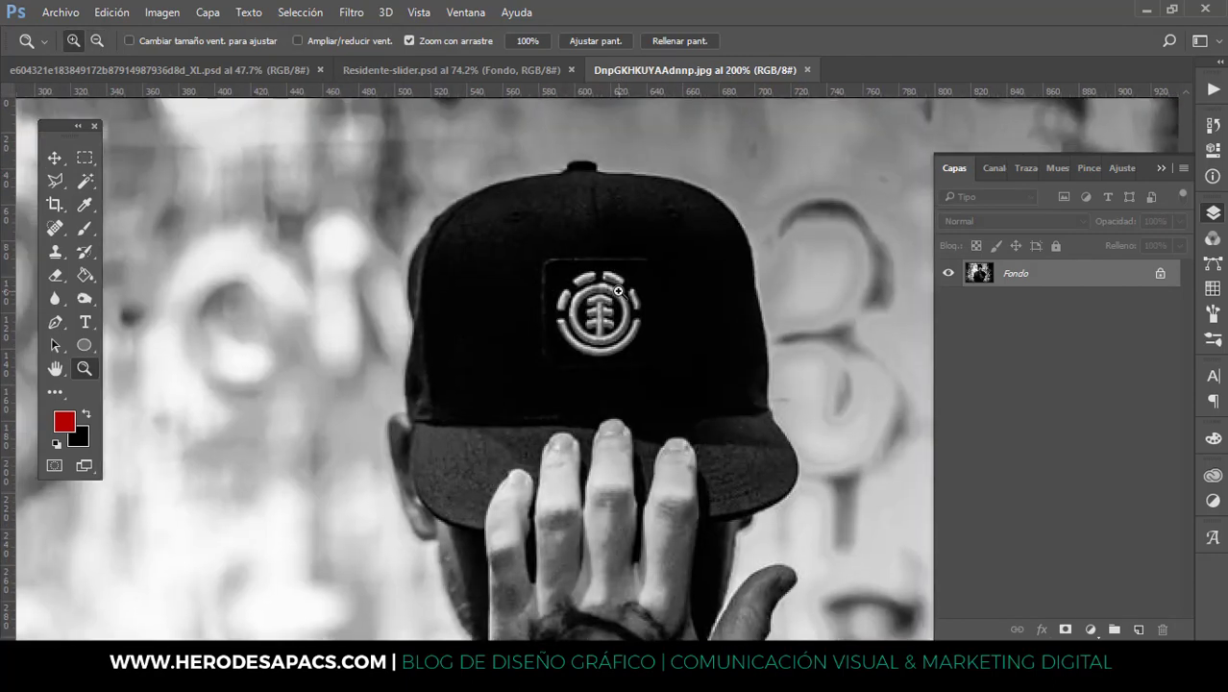
key("p")
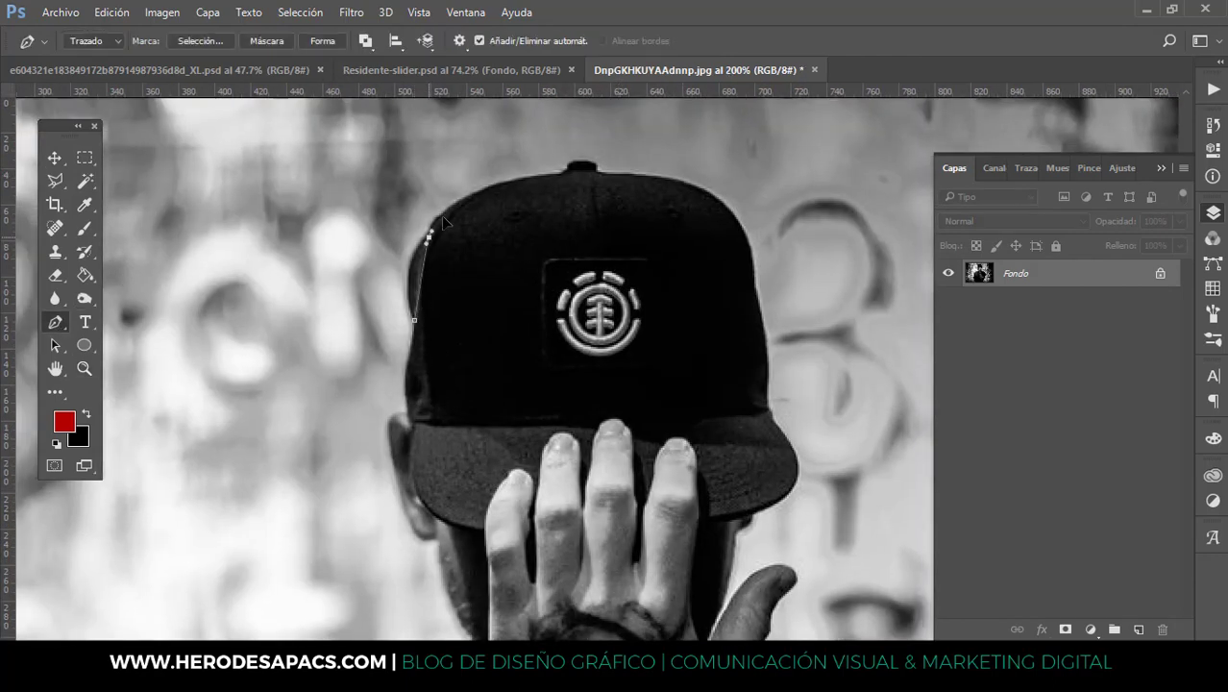
left_click_drag(443, 217, 465, 208)
left_click_drag(722, 204, 749, 240)
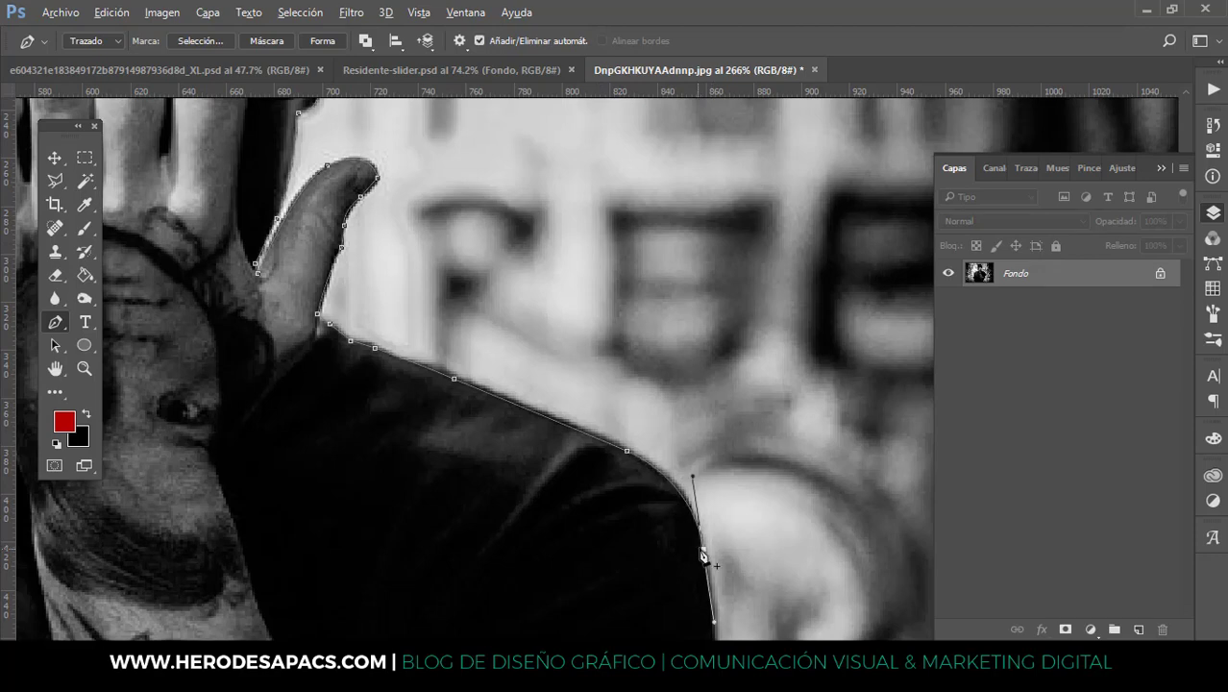
left_click_drag(707, 548, 615, 379)
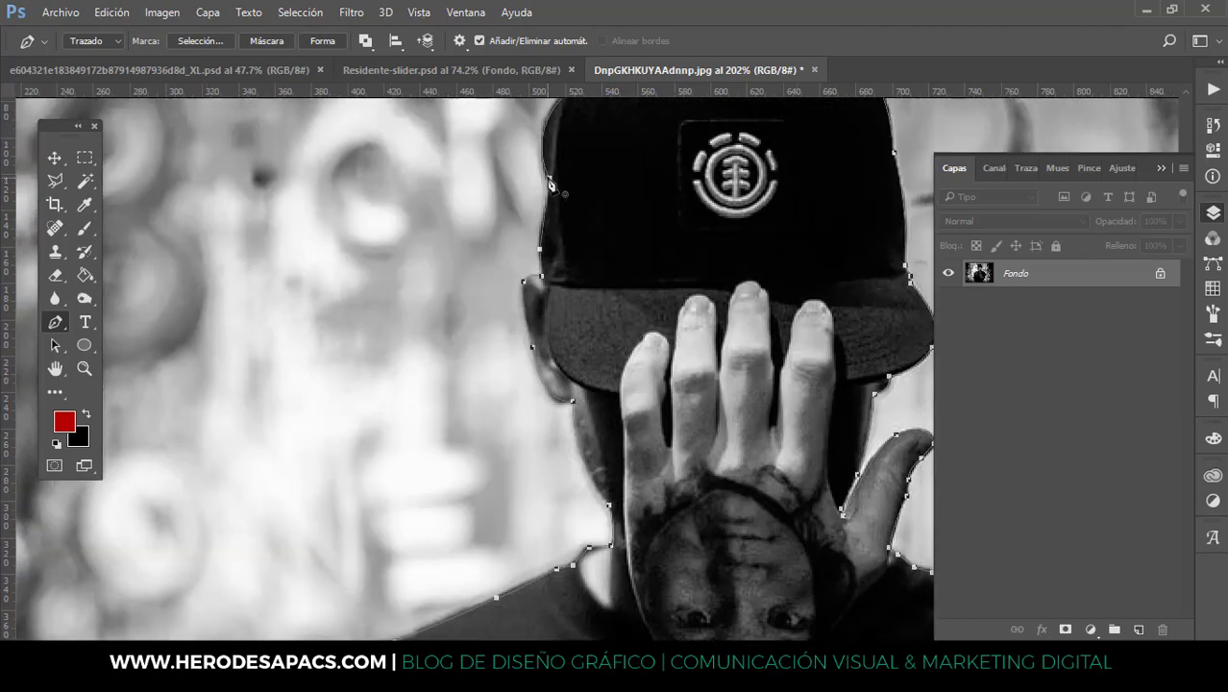
Convert the cap figure's path to a selection and copy it to a new layer
right_click(580, 197)
left_click(672, 278)
left_click(757, 194)
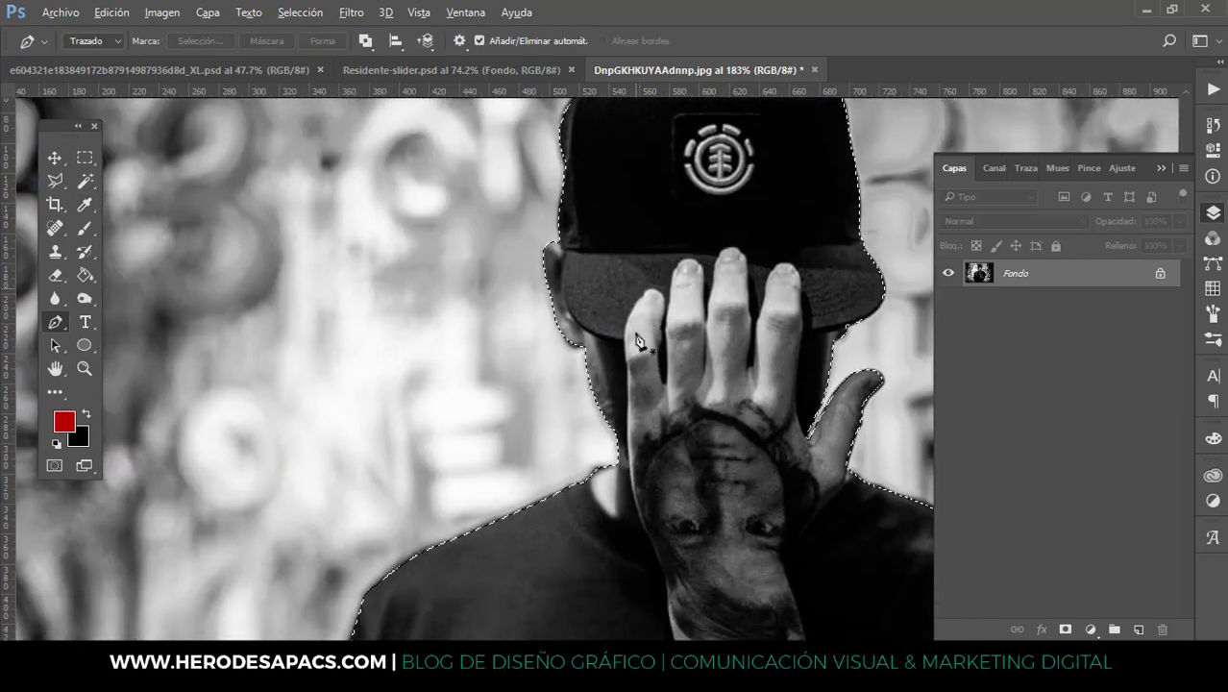
key("ctrl+0")
key("ctrl+j")
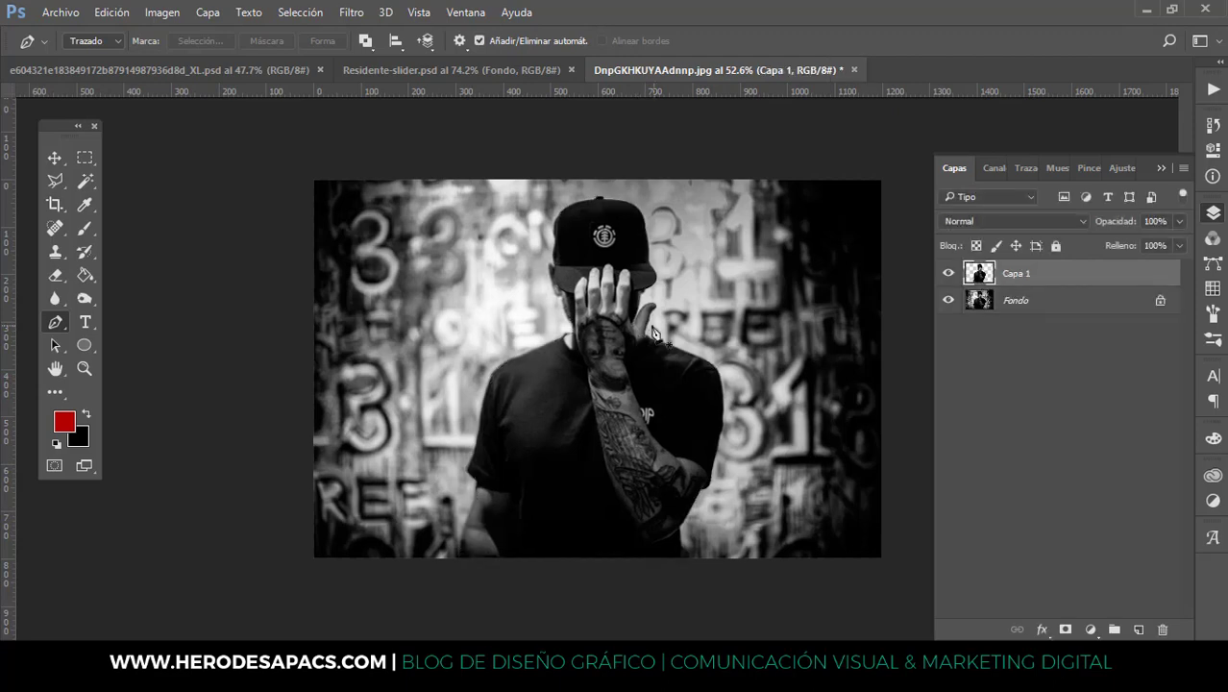
key("v")
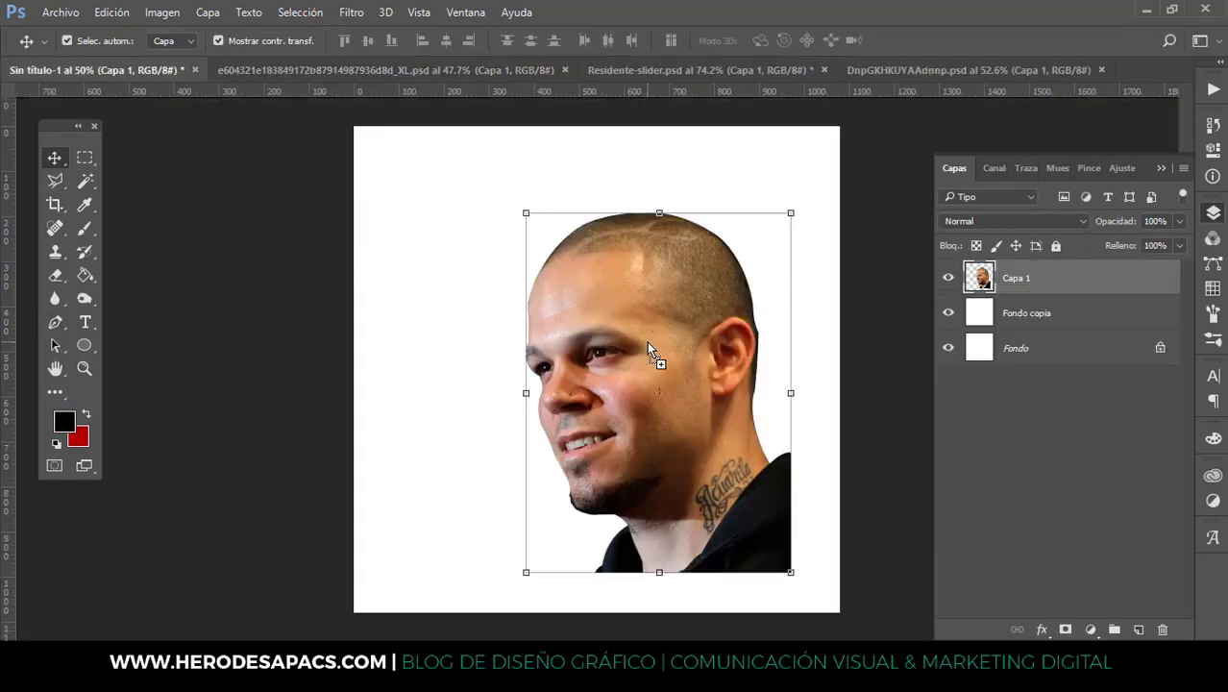
Place the color portrait near the top of the blank composition and add the raised-arms cutout at its lower left
left_click_drag(647, 341, 656, 316)
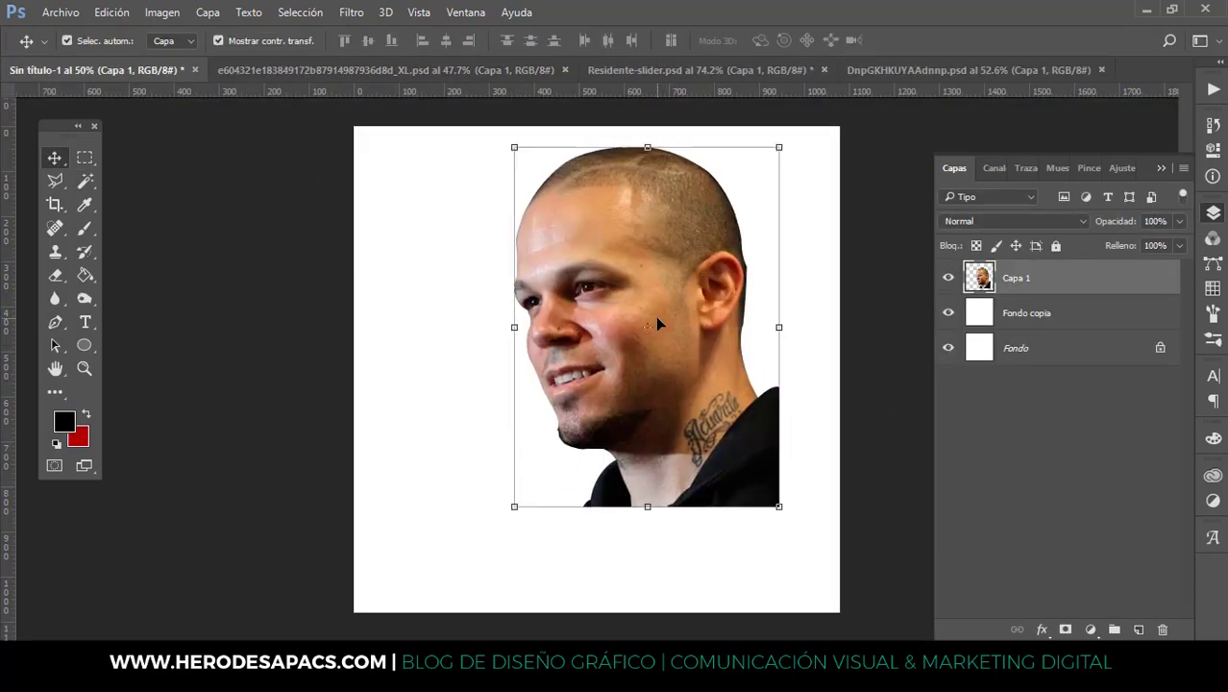
left_click(704, 71)
left_click_drag(573, 432, 527, 533)
Add the cap figure cutout at the right of the composition and stack its layer below Capa 2
left_click(971, 70)
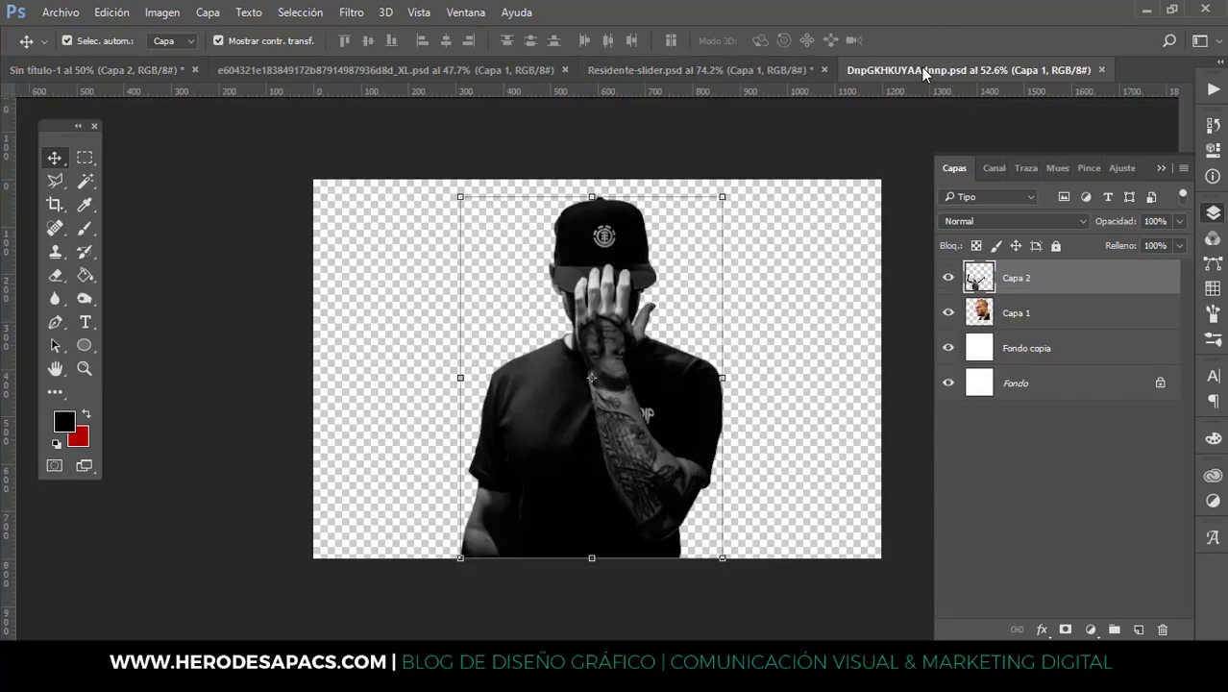
left_click_drag(589, 357, 738, 444)
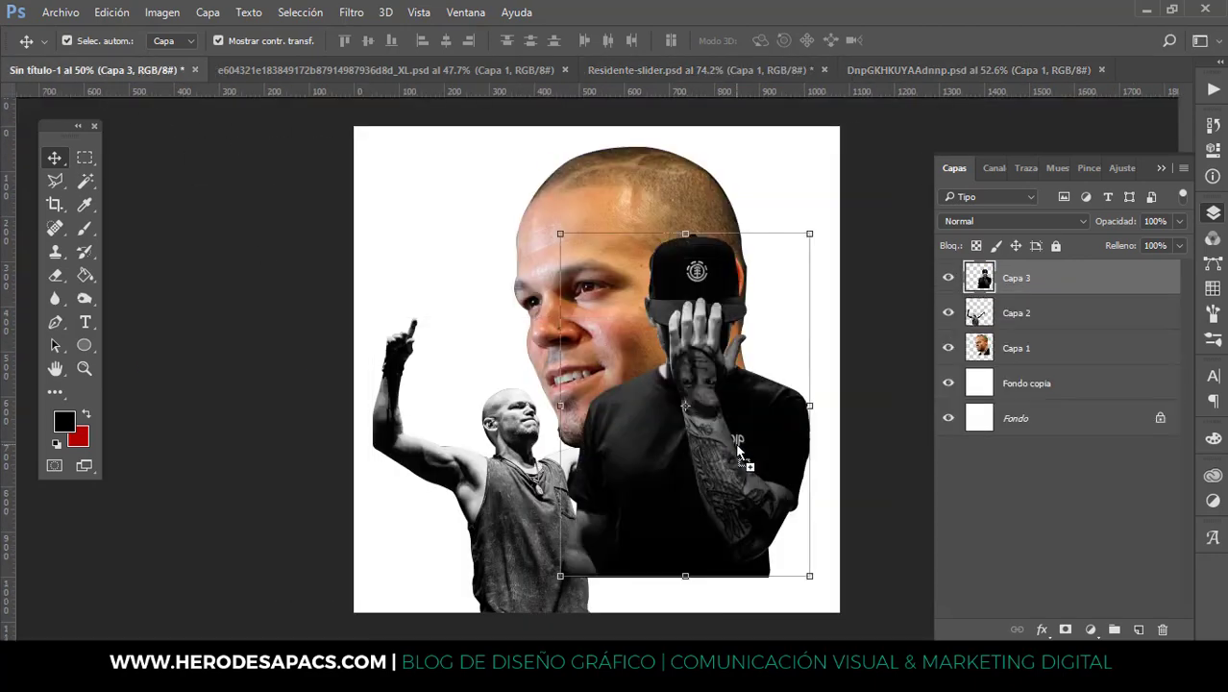
left_click_drag(1019, 278, 1019, 329)
Move the color portrait on Capa 1 up and left, behind the two black-and-white figures
left_click(1004, 347)
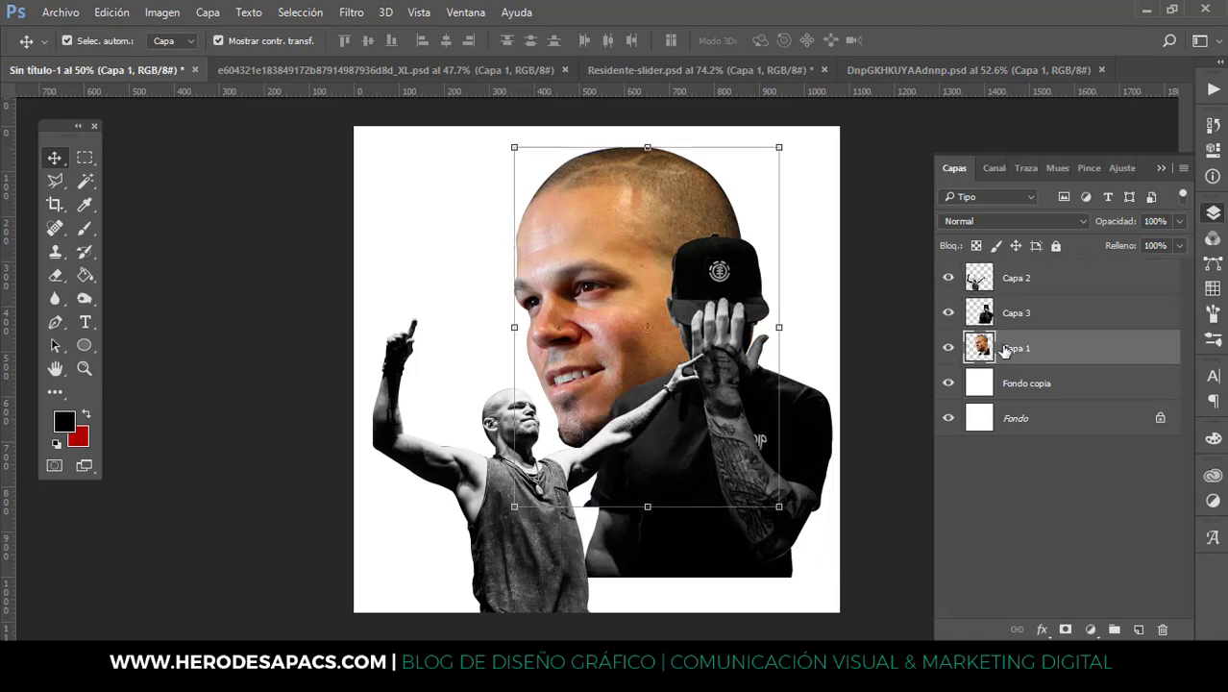
key("ctrl+t")
left_click_drag(632, 307, 582, 256)
left_click(799, 41)
Scale down the three cutout layers together and reposition them inside the canvas
left_click(1028, 281, "shift")
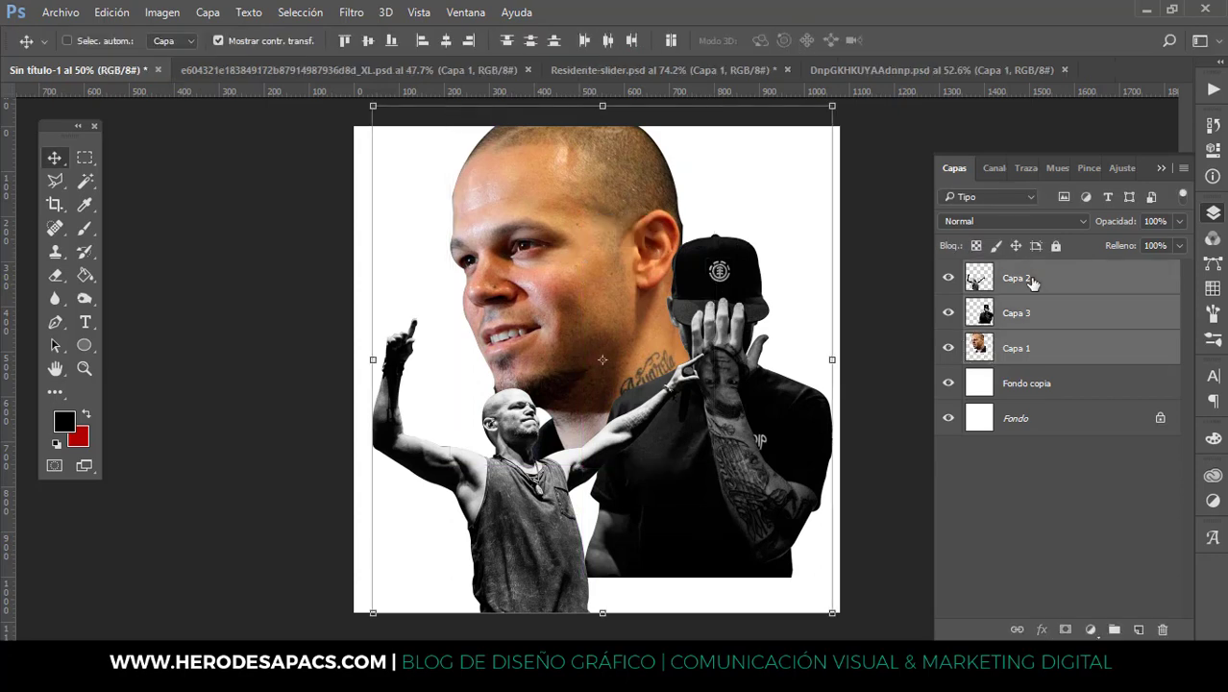
key("ctrl+t")
left_click_drag(833, 106, 779, 158)
left_click_drag(653, 396, 672, 380)
key("Return")
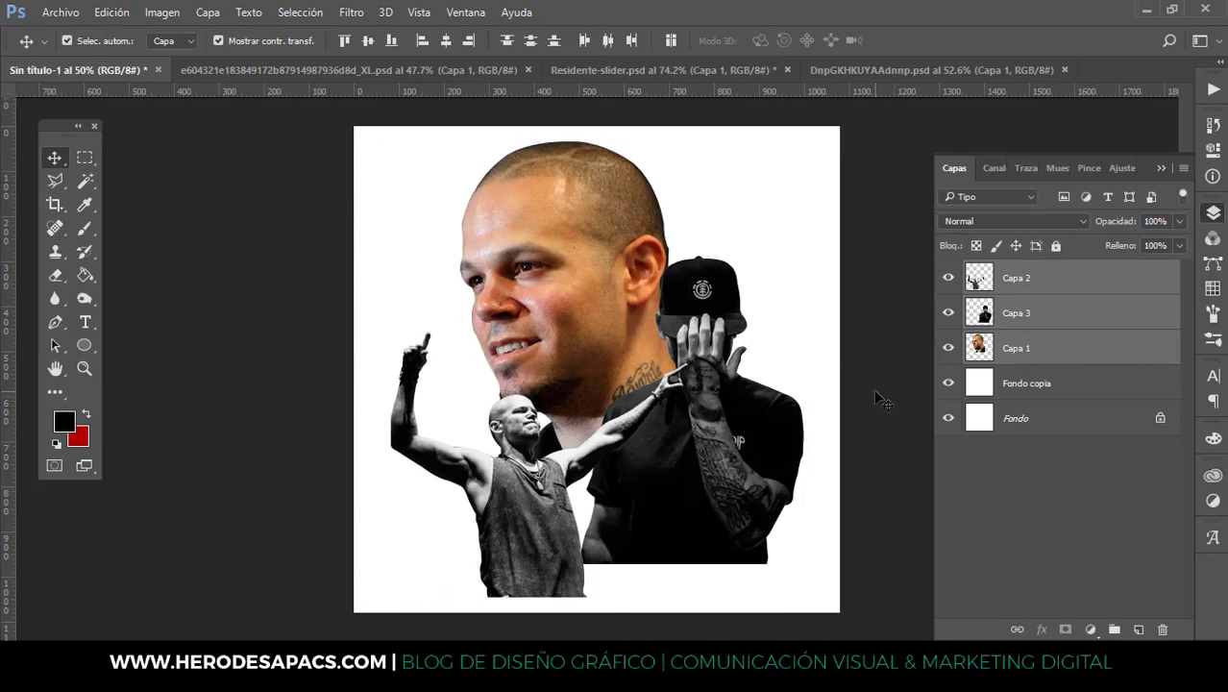
Move the raised-arms figure on Capa 2 down to the bottom edge of the canvas
left_click(881, 398)
left_click(1033, 280)
left_click_drag(688, 597, 709, 614)
Fill the Fondo copia layer with black using the Paint Bucket
left_click(1033, 384)
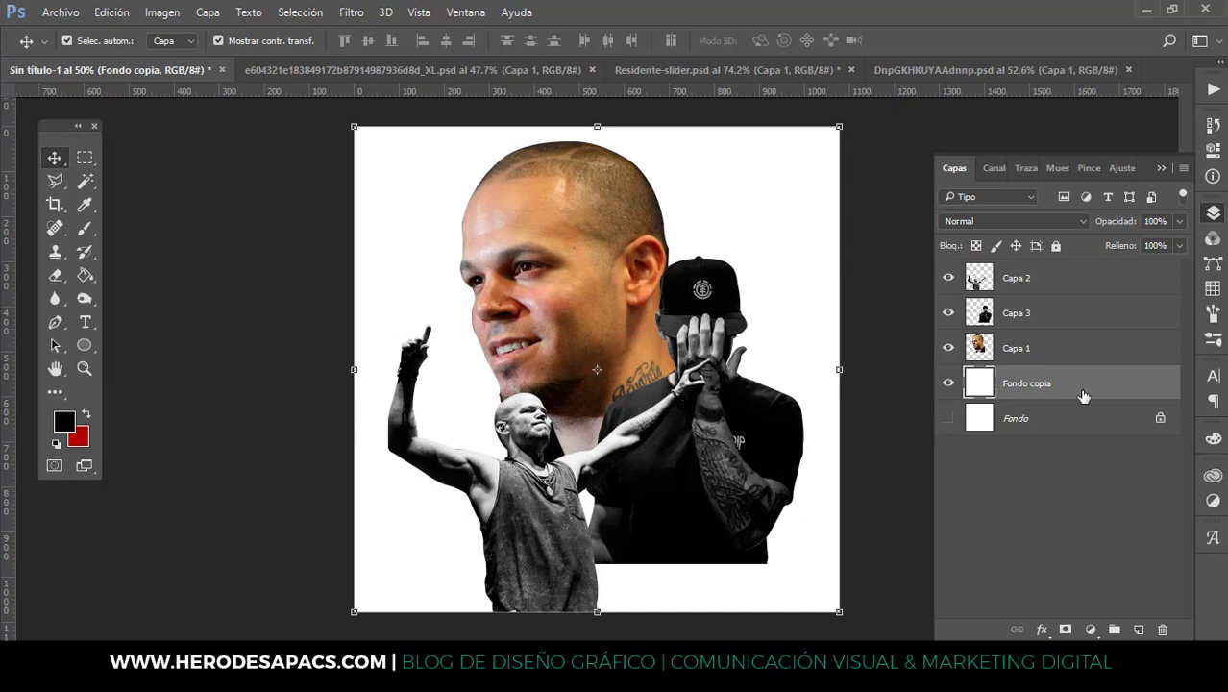
left_click(89, 275)
left_click(400, 248)
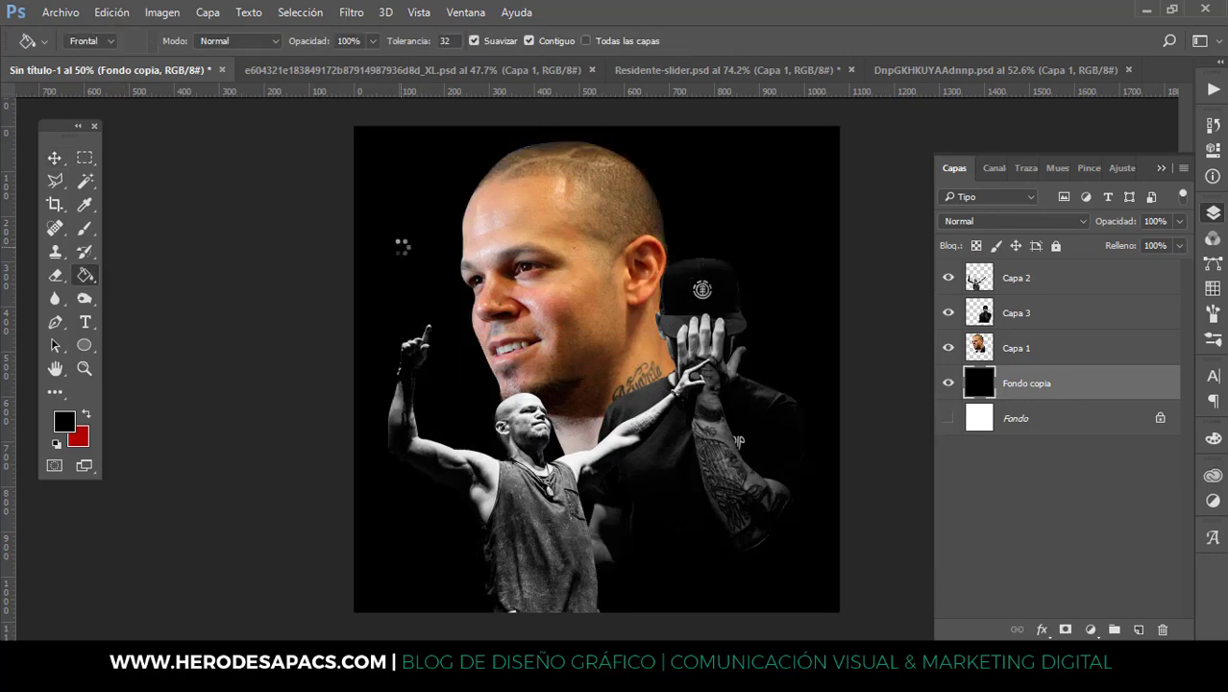
key("v")
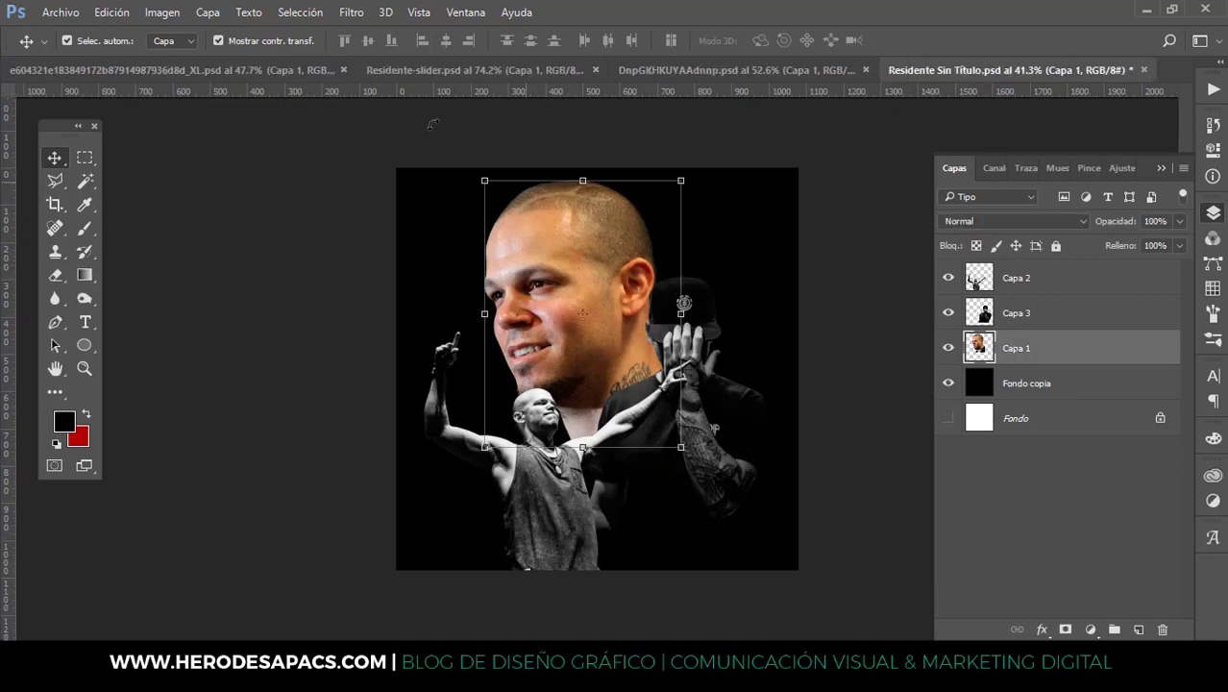
Apply the Topaz Adjust 5 filter to each of the cutout layers Capa 1, Capa 3 and Capa 2
left_click(351, 11)
left_click(366, 33)
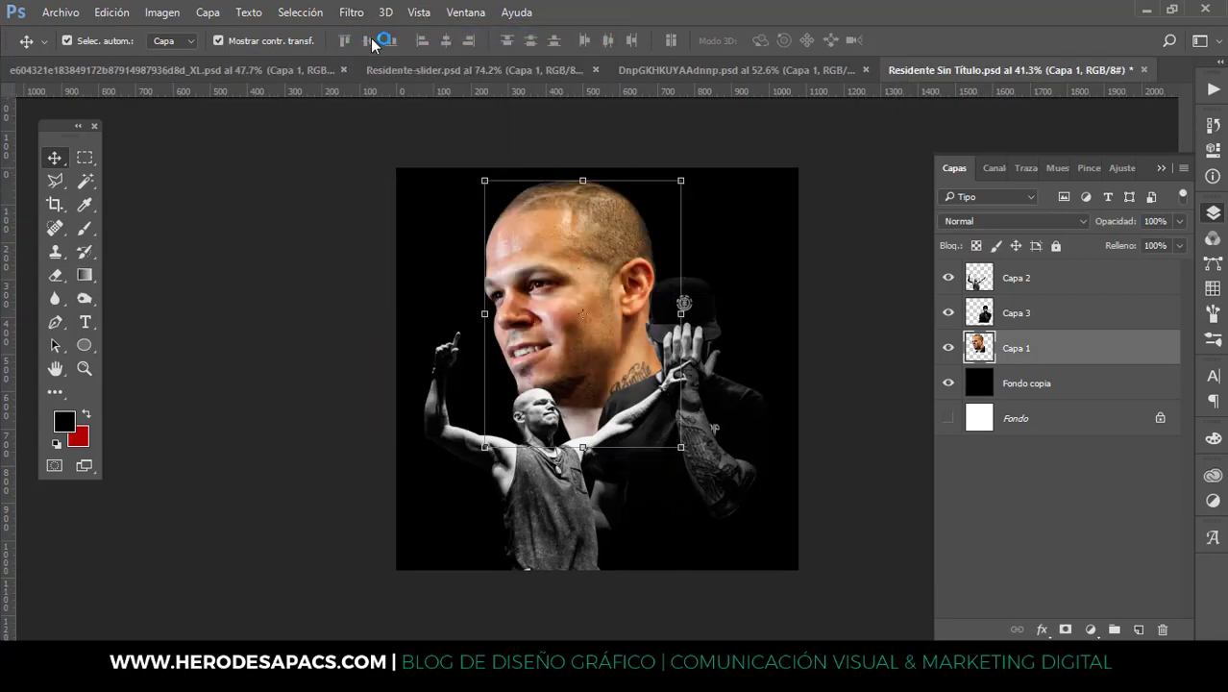
left_click(1014, 320)
left_click(351, 12)
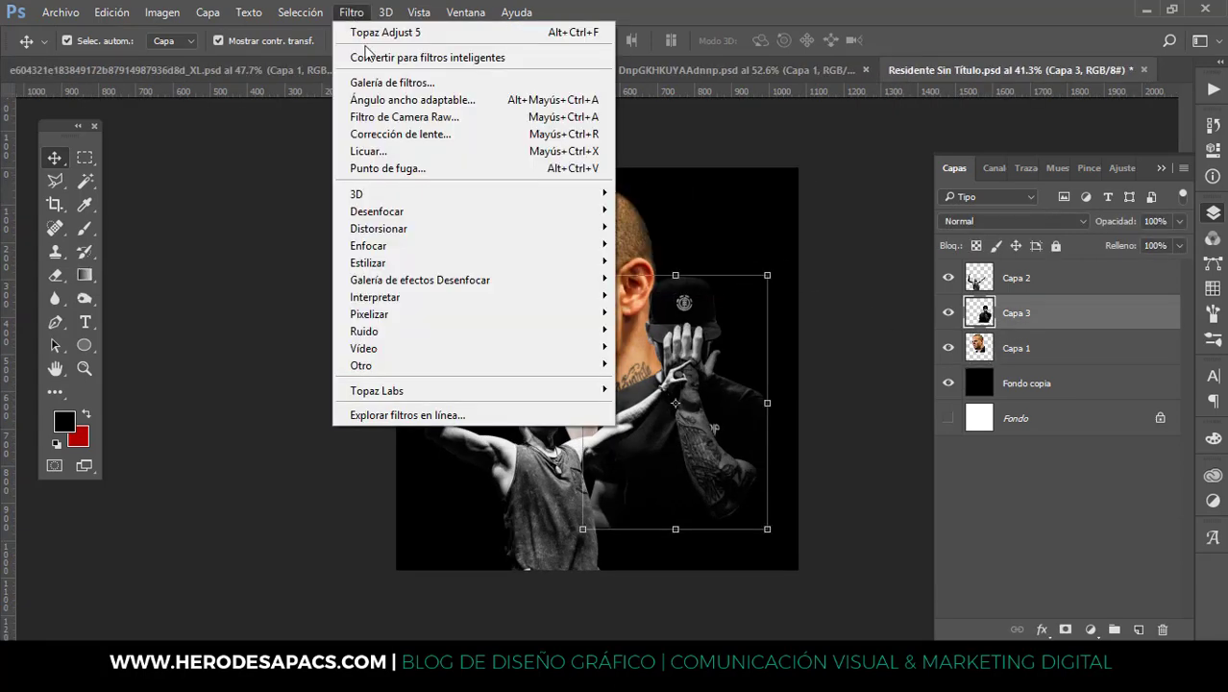
left_click(369, 34)
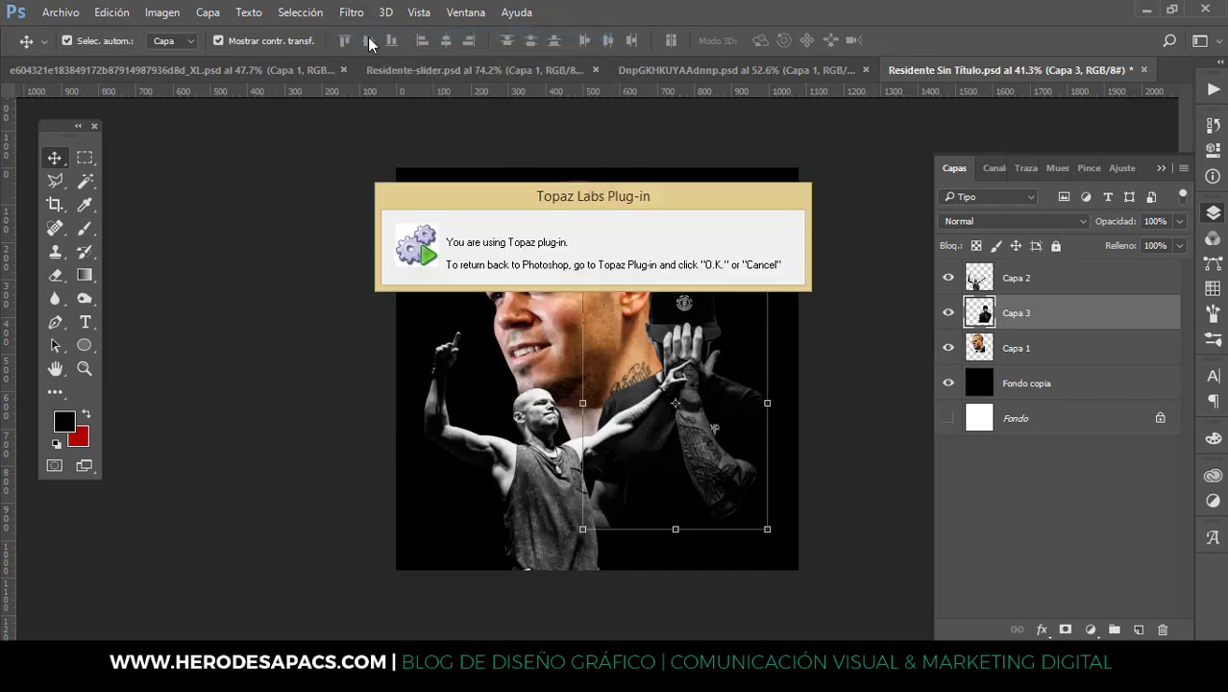
left_click(1020, 279)
left_click(351, 12)
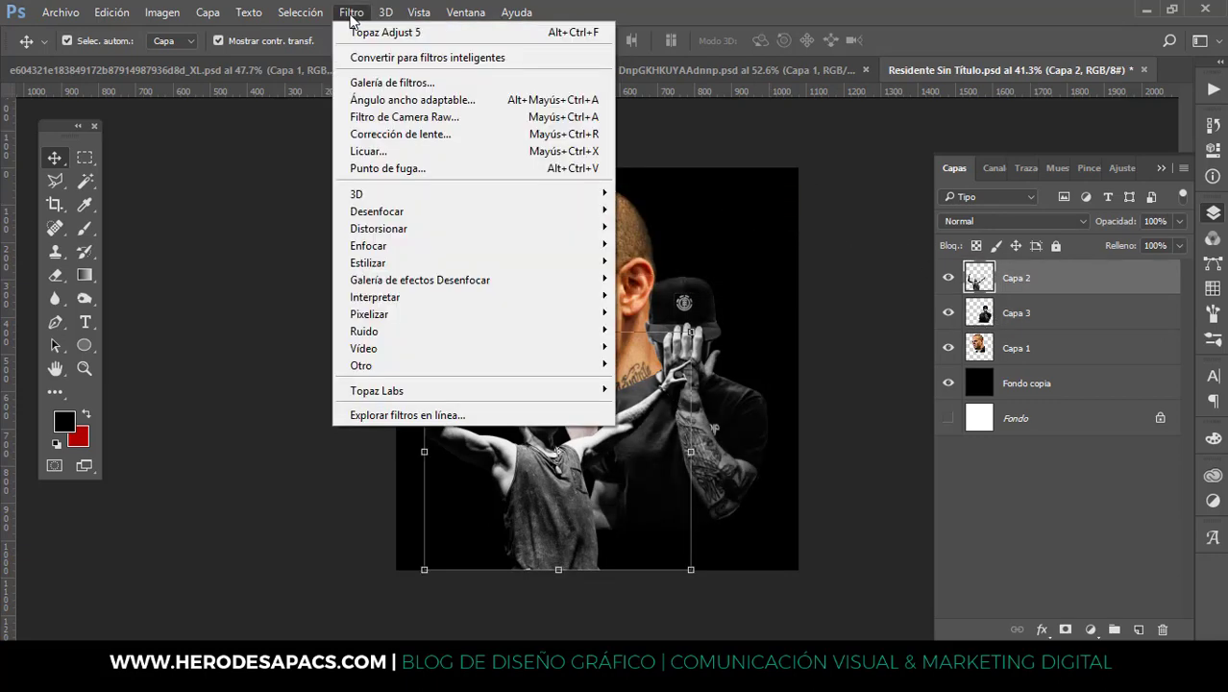
left_click(363, 32)
Place the image smoke-2437886_960_720 as an embedded element in the poster
left_click(60, 11)
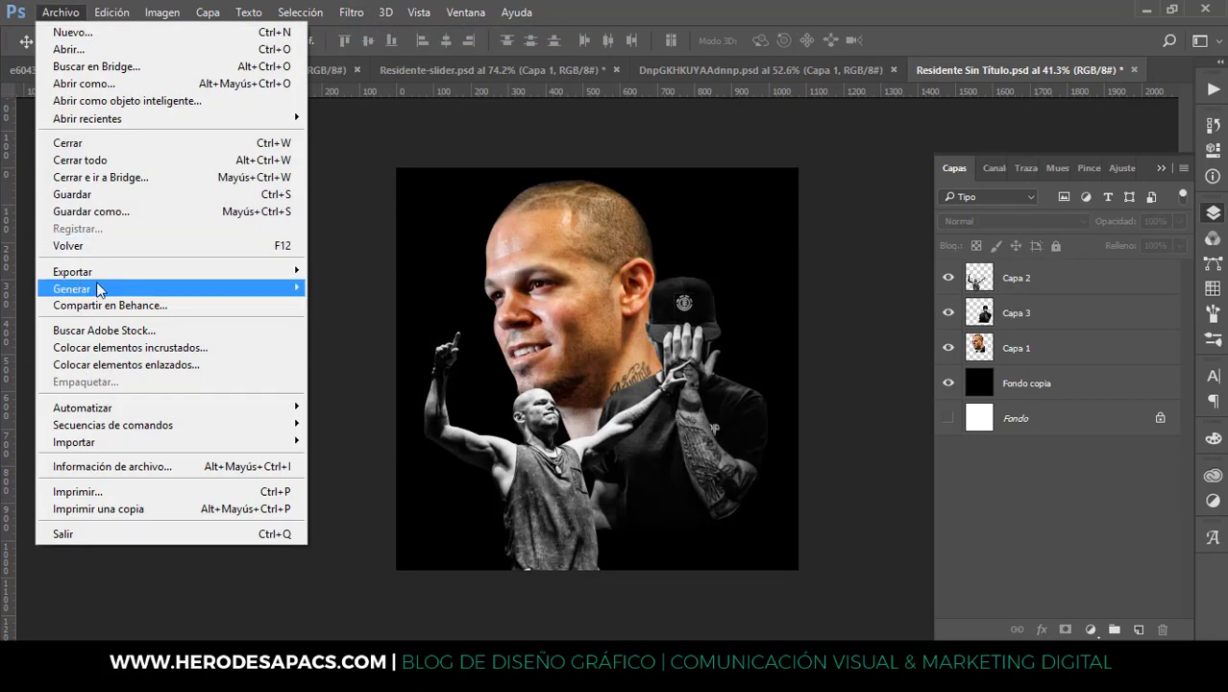
left_click(98, 348)
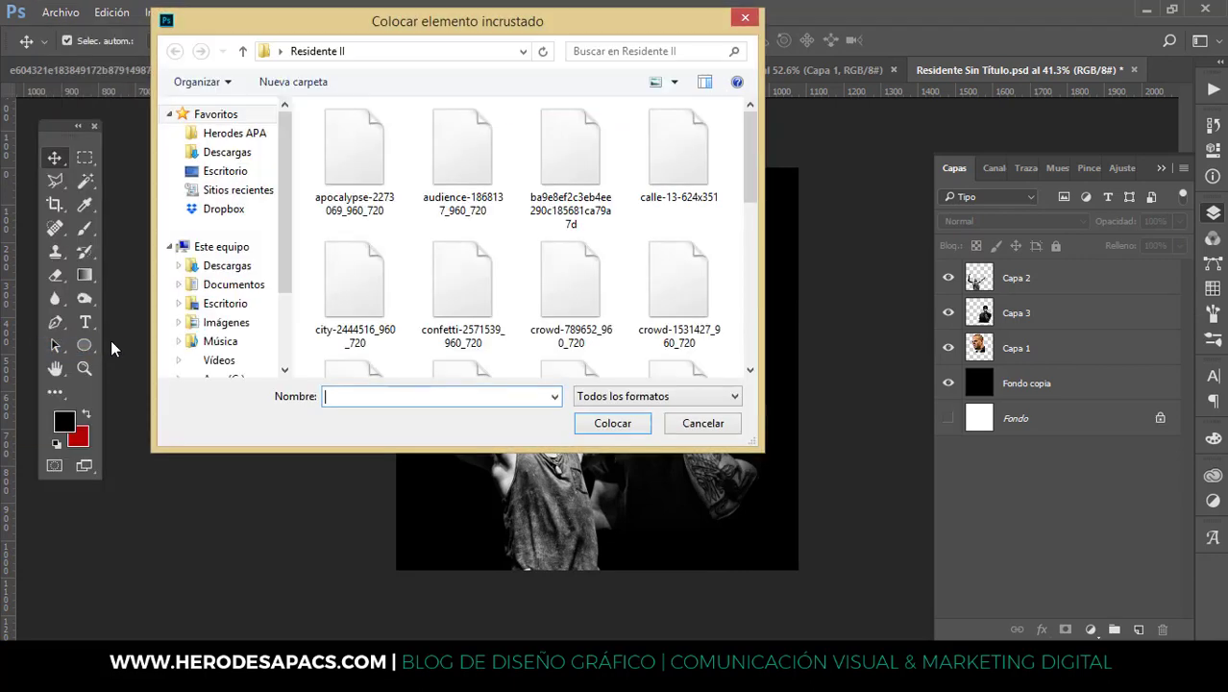
scroll(747, 274, "down", 3)
left_click(570, 308)
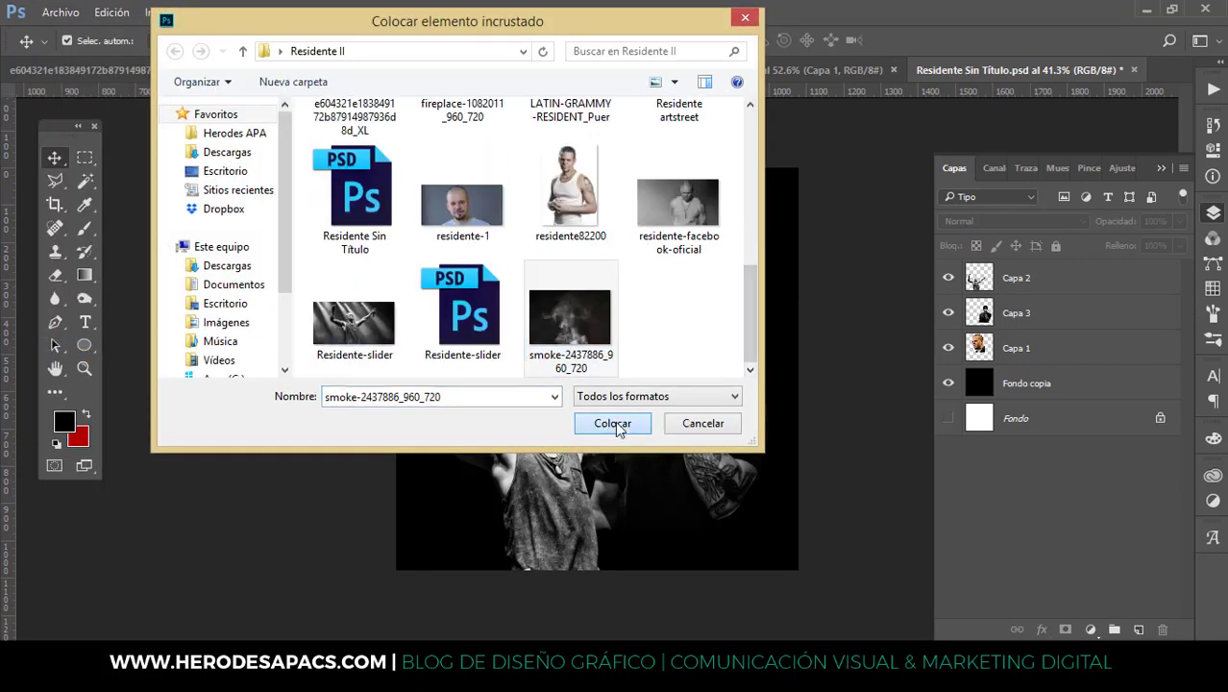
left_click(613, 423)
Enlarge the smoke image to about 350% and position it so that it covers the whole canvas
left_click_drag(686, 428, 802, 505)
left_click_drag(510, 504, 389, 584)
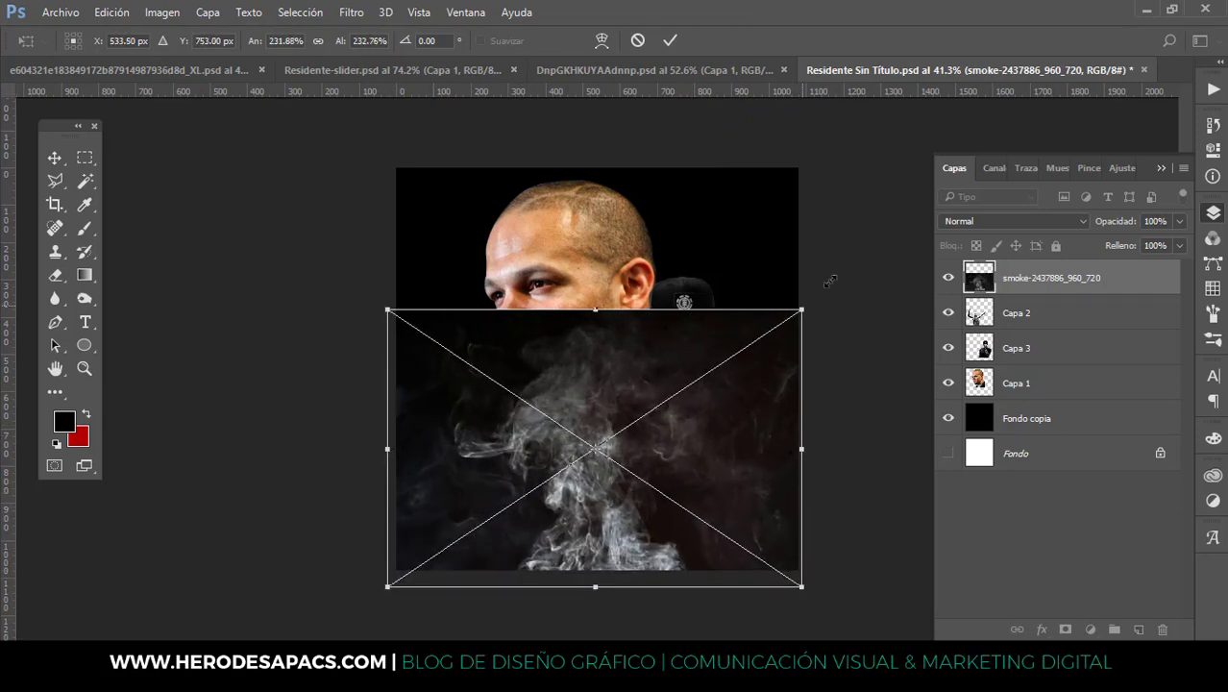
left_click_drag(801, 309, 863, 262)
left_click_drag(390, 261, 254, 144)
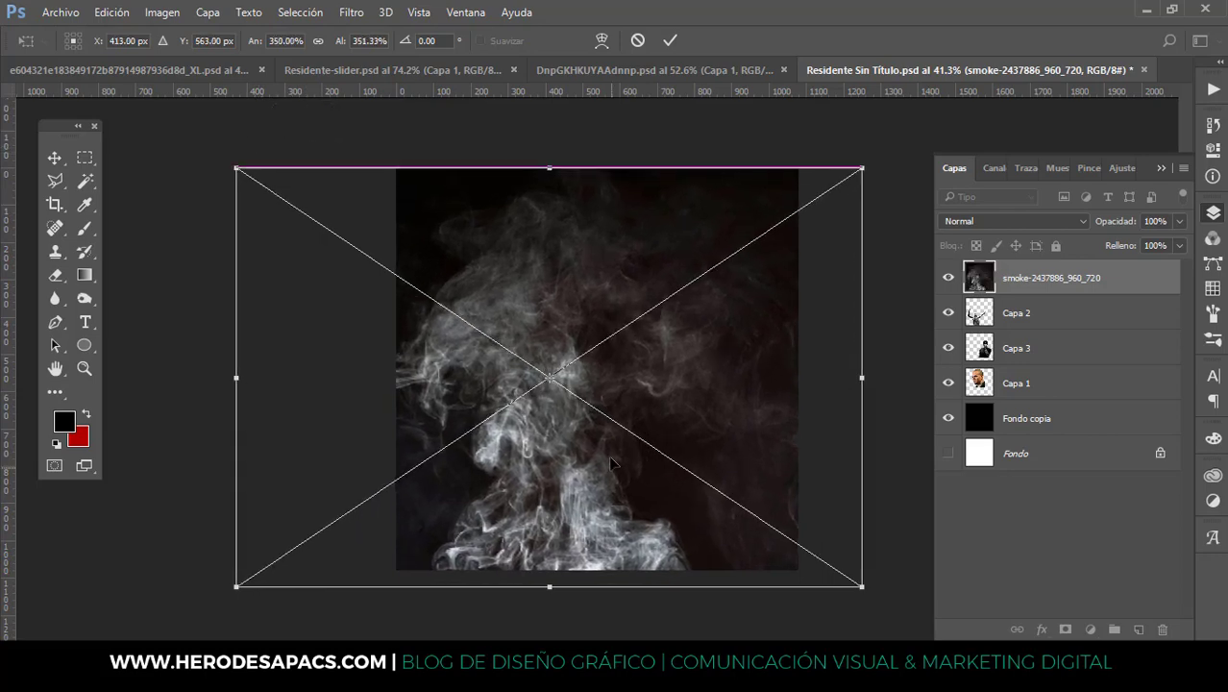
left_click_drag(610, 468, 647, 466)
left_click(669, 40)
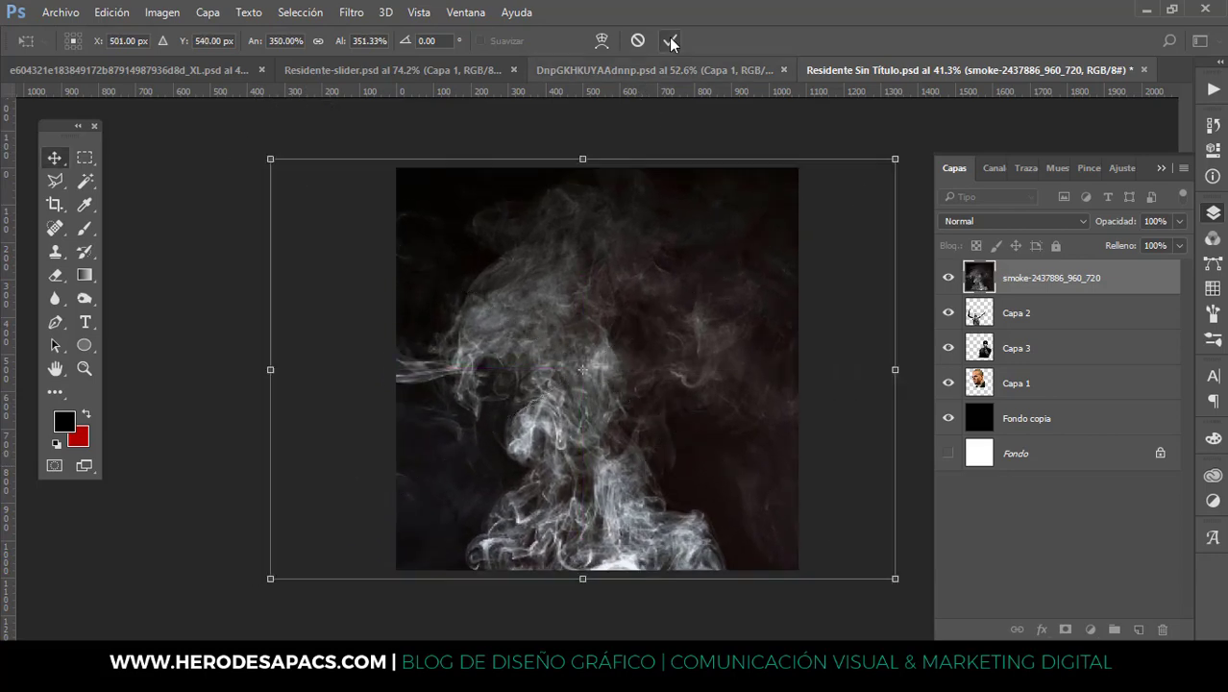
Set the smoke layer's blend mode to Color más claro and move the layer below Capa 2
left_click(982, 222)
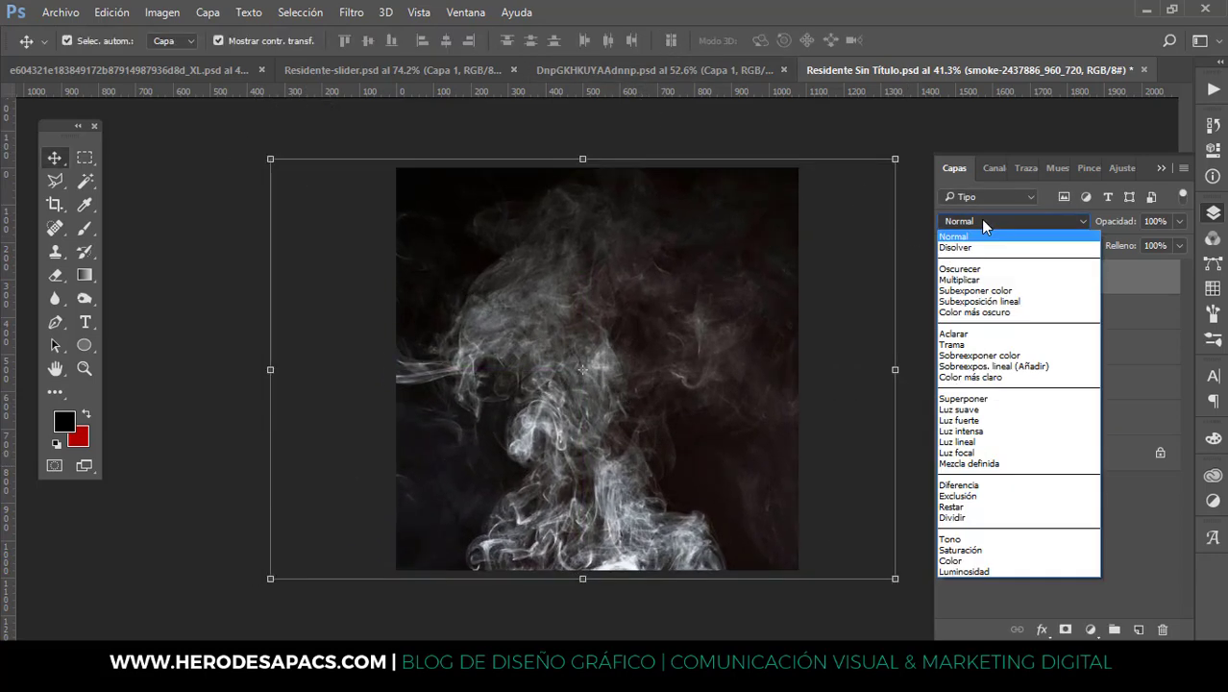
left_click(966, 377)
left_click_drag(1037, 281, 1044, 329)
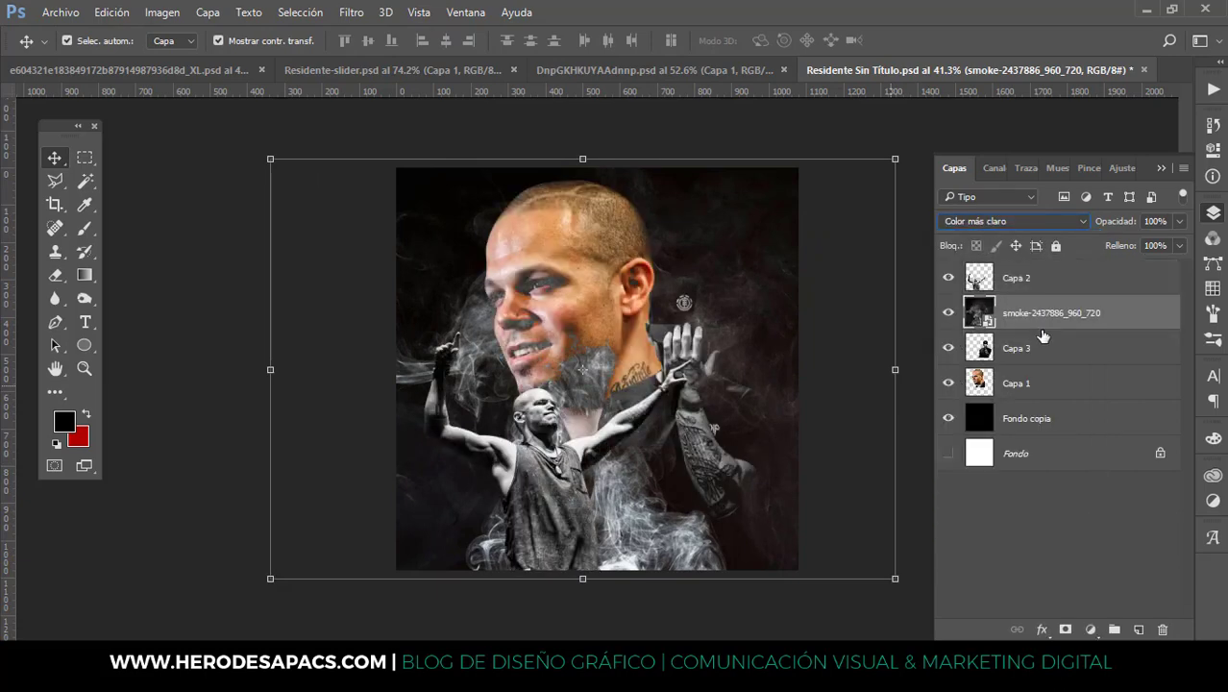
Add a mask to the smoke layer and paint it black within Capa 1's outline to clear the smoke off the portrait
left_click(1066, 628)
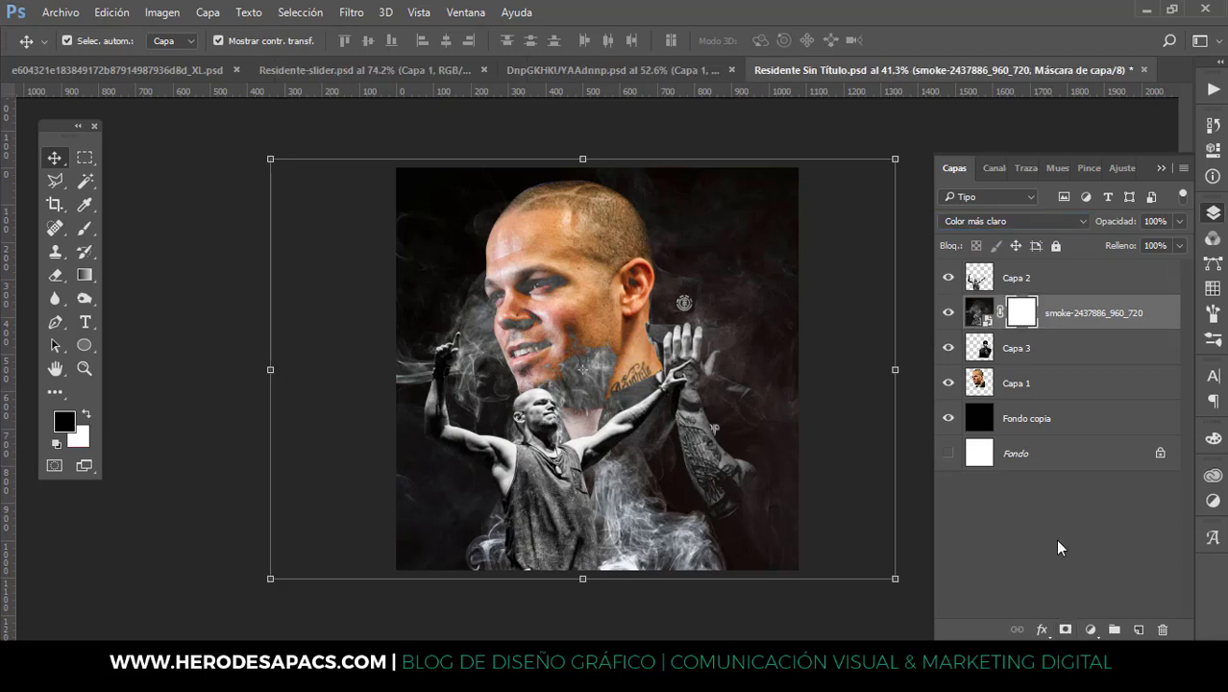
left_click(980, 383, "ctrl")
left_click(84, 275)
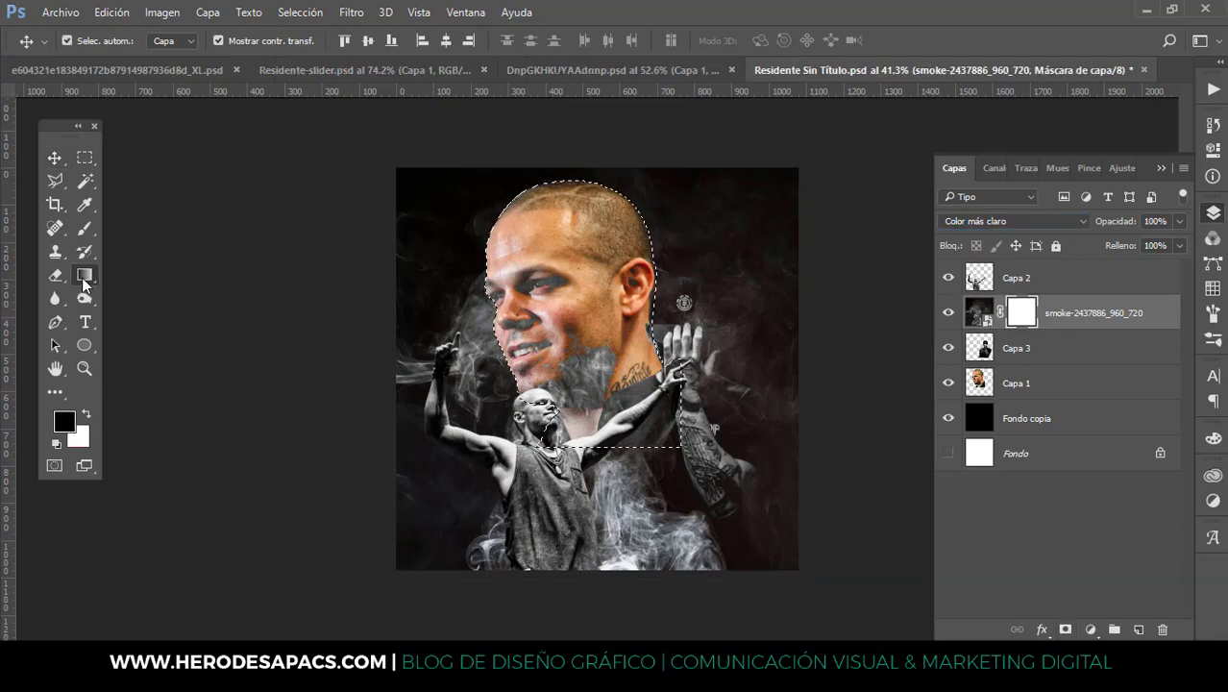
left_click(86, 230)
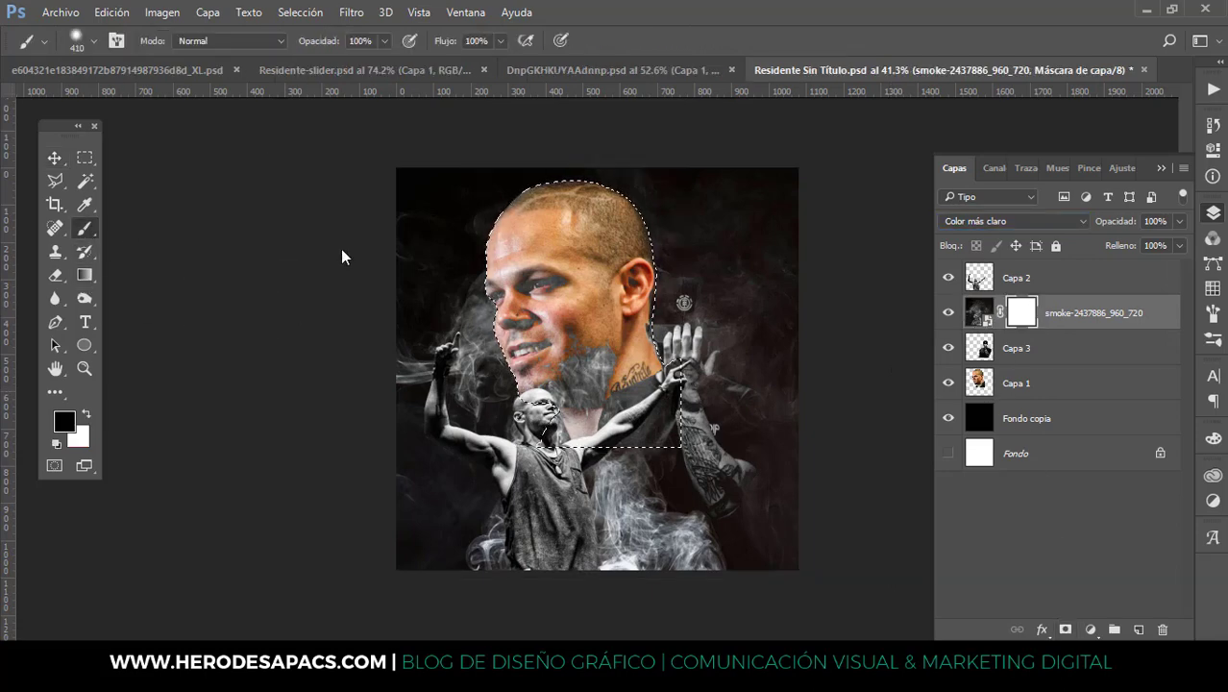
mouse_move(527, 279)
left_mouse_down()
mouse_move(625, 356)
mouse_move(538, 384)
mouse_move(519, 326)
mouse_move(528, 189)
mouse_move(662, 388)
mouse_move(570, 372)
mouse_move(599, 389)
mouse_move(571, 261)
mouse_move(519, 308)
mouse_move(538, 365)
mouse_move(663, 404)
mouse_move(398, 257)
left_mouse_up()
left_click(55, 158)
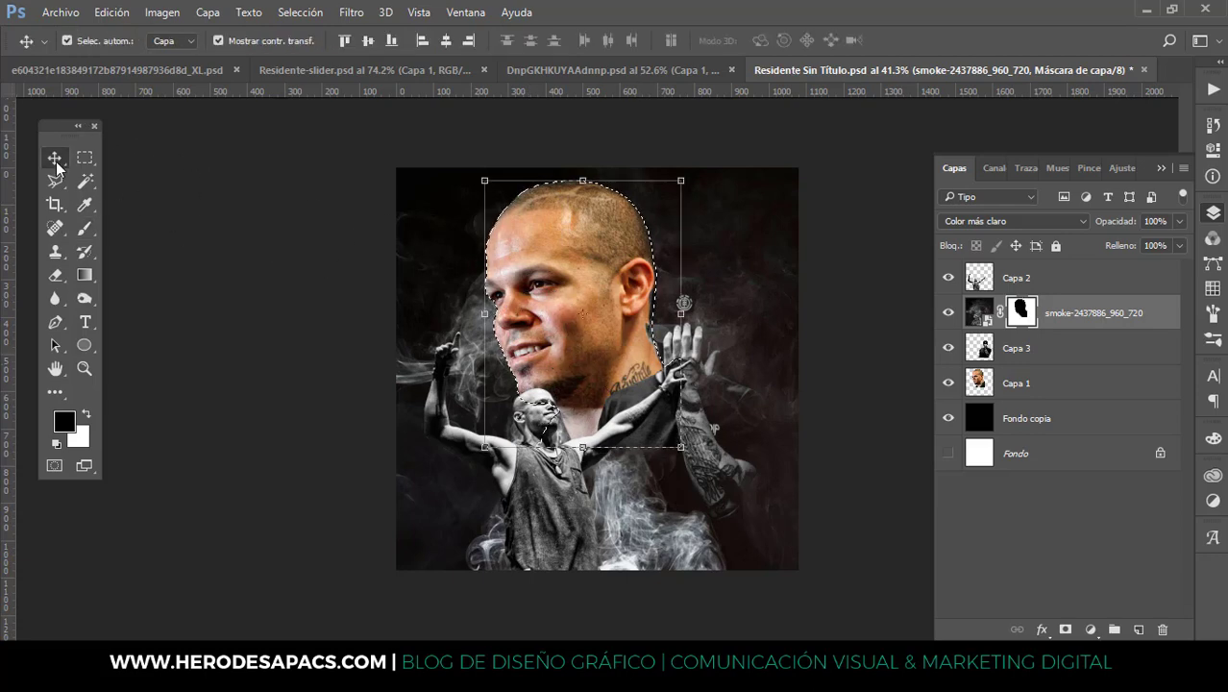
left_click(300, 14)
left_click(319, 49)
Apply the Topaz Adjust 5 filter once more to the color portrait on Capa 1
left_click(562, 250)
left_click(351, 14)
left_click(371, 33)
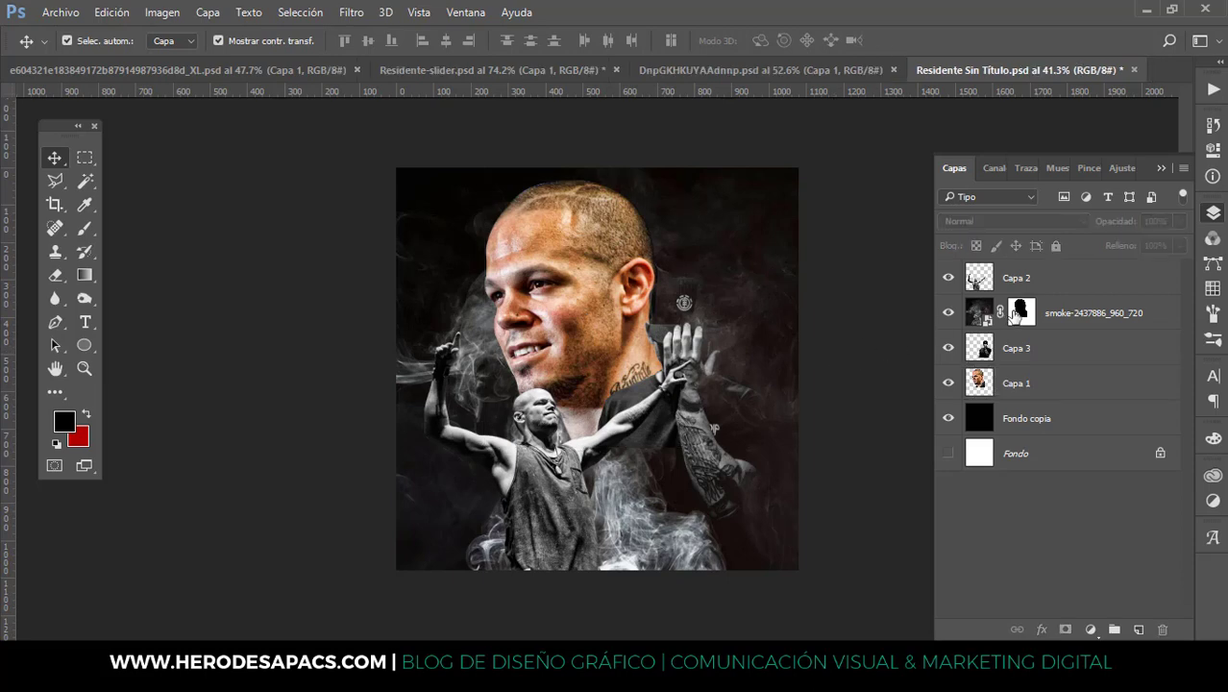
Fade the upper part of the smoke with black gradients at 30% opacity on the smoke layer's mask
left_click(1014, 317)
key("g")
key("d")
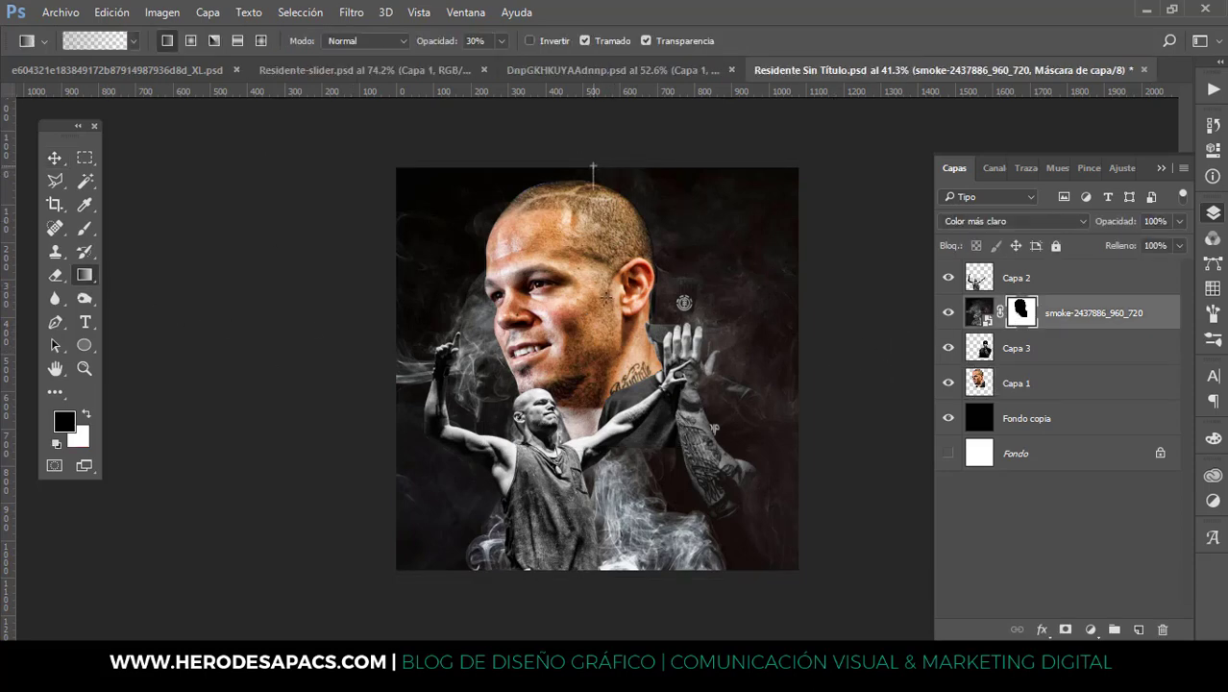
left_click_drag(593, 169, 583, 492)
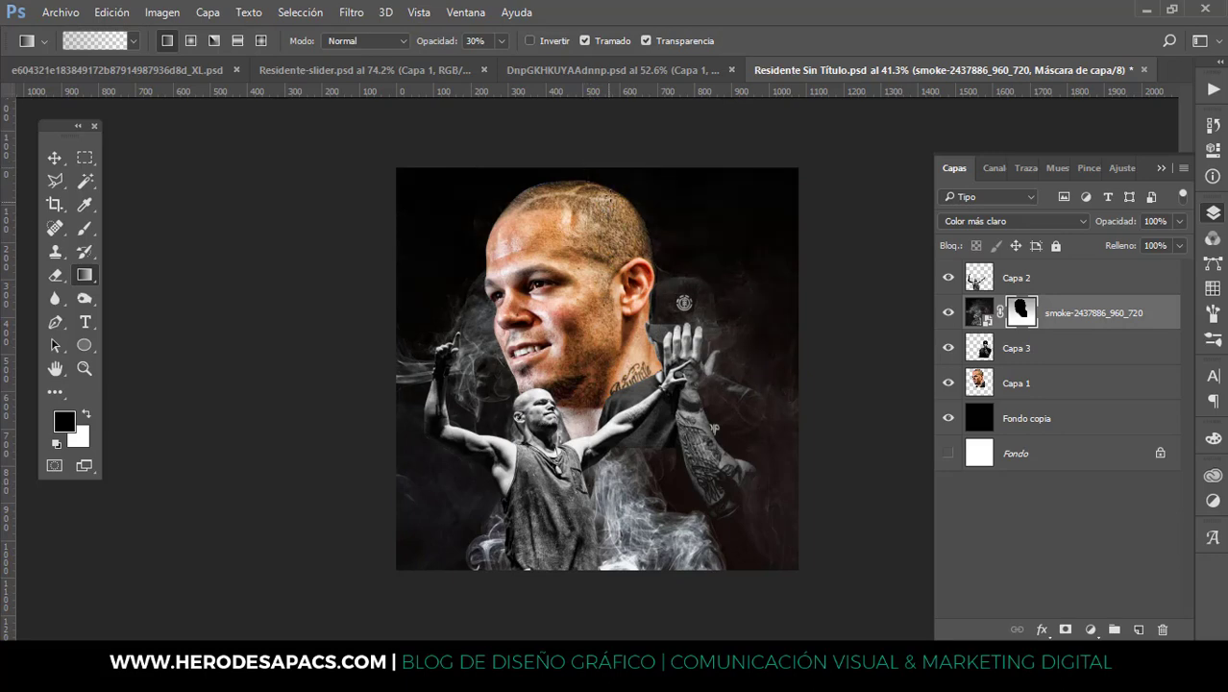
left_click_drag(602, 419, 598, 453)
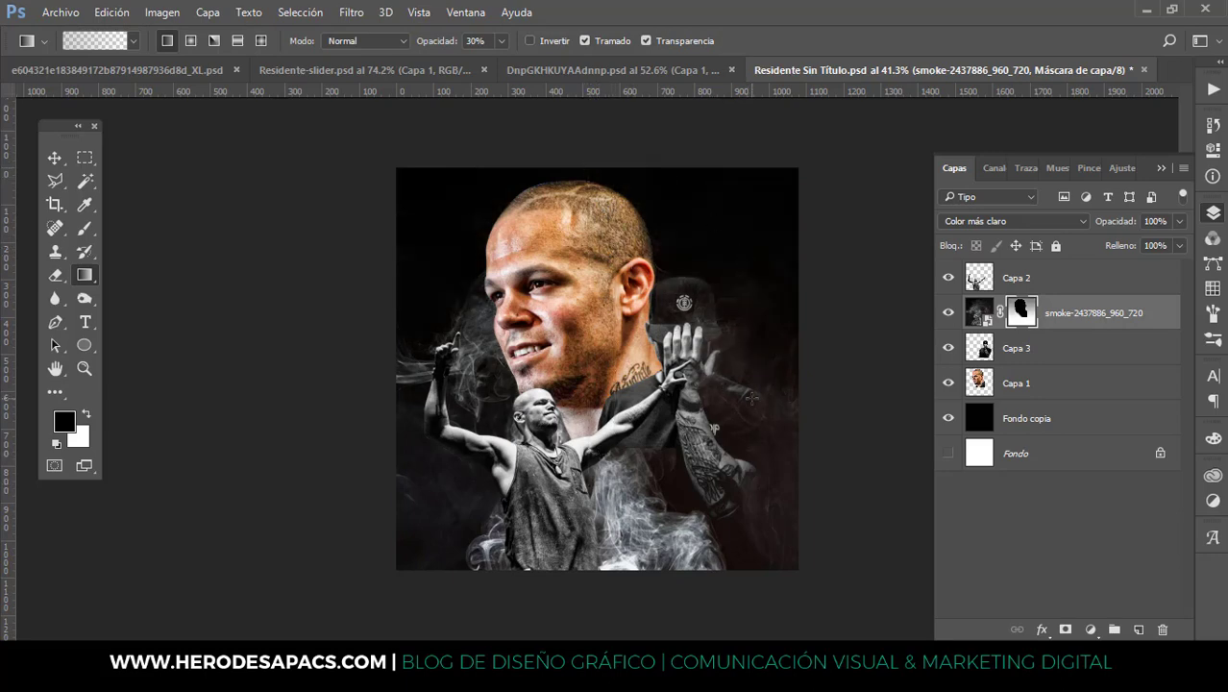
left_click_drag(444, 496, 445, 496)
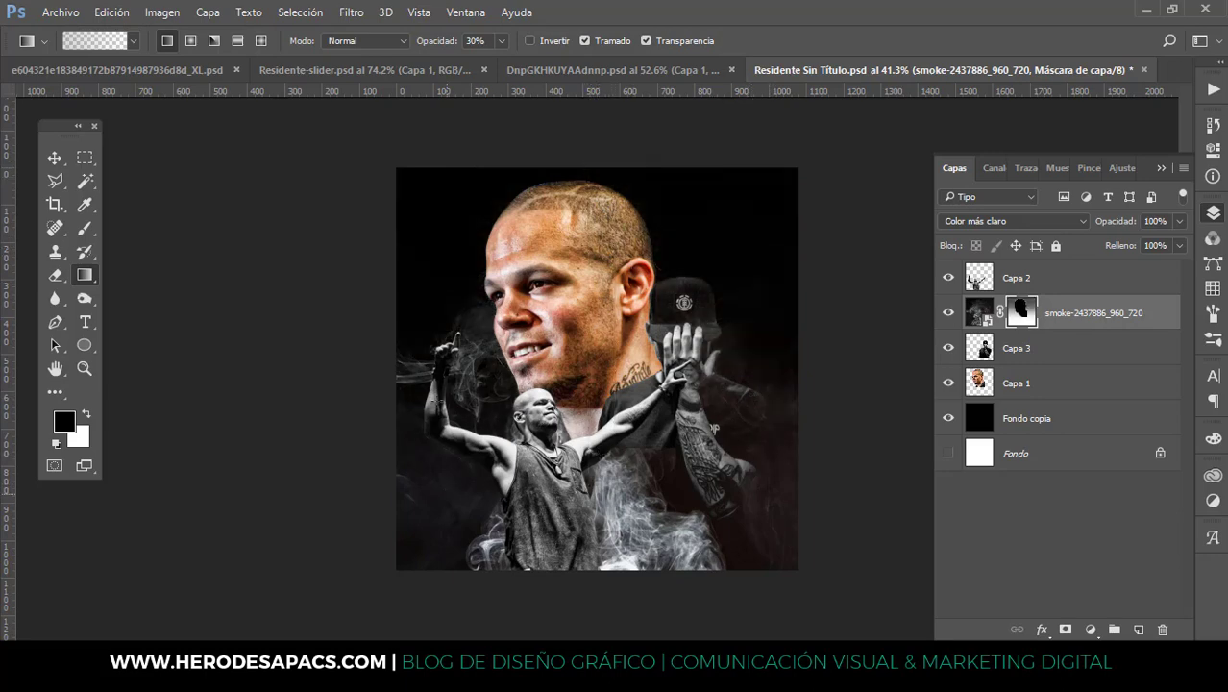
left_click(56, 157)
left_click(206, 230)
Lower the smoke layer's opacity to 45%
key("ctrl+0")
left_click(1084, 316)
left_click(1180, 222)
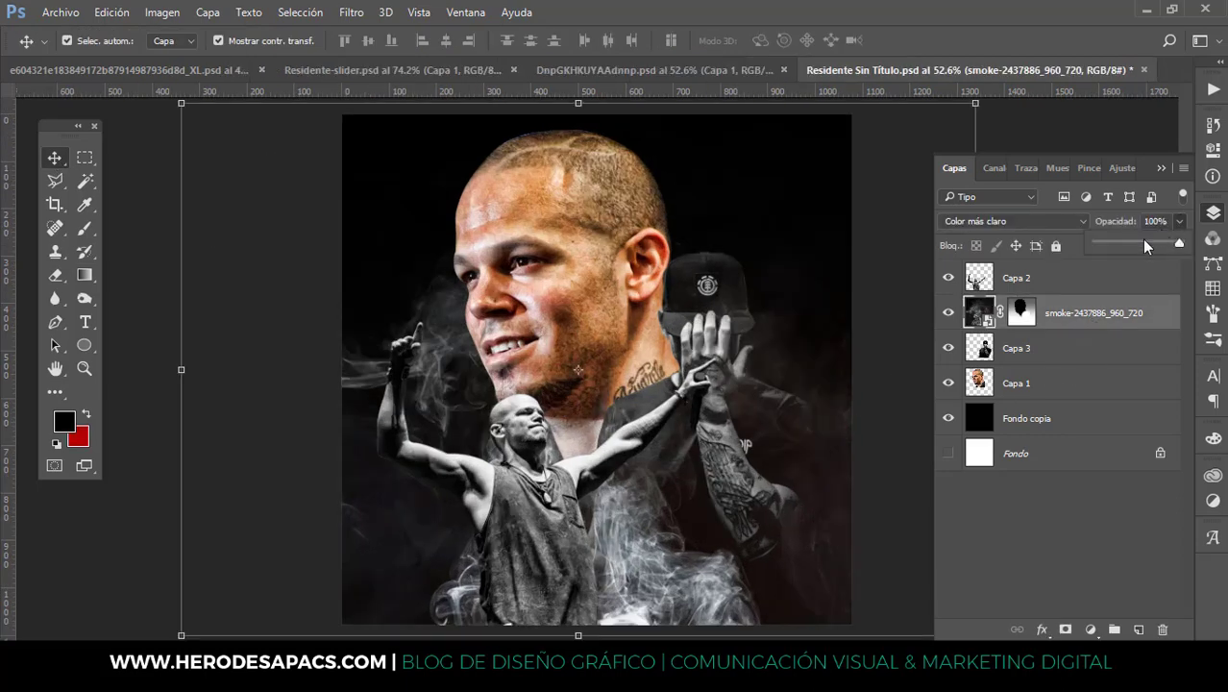
left_click_drag(1143, 244, 1133, 248)
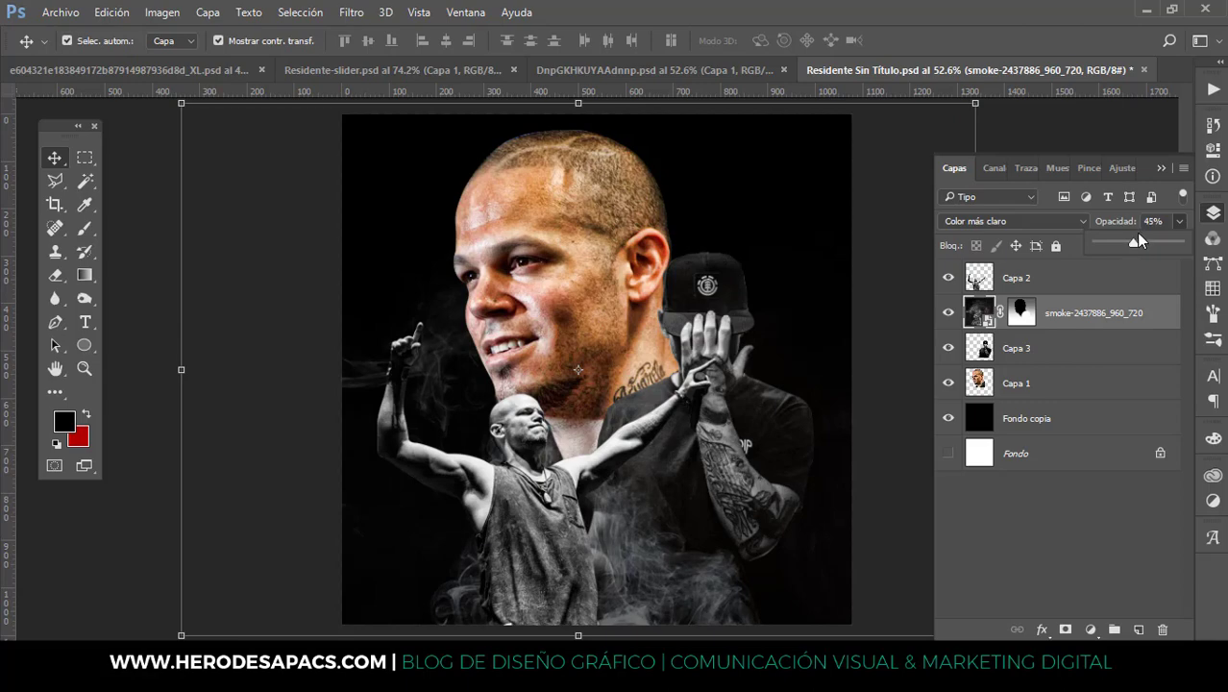
left_click(1121, 133)
Place the image crowd-789652_960_720 as an embedded element in the poster
left_click(60, 13)
left_click(123, 348)
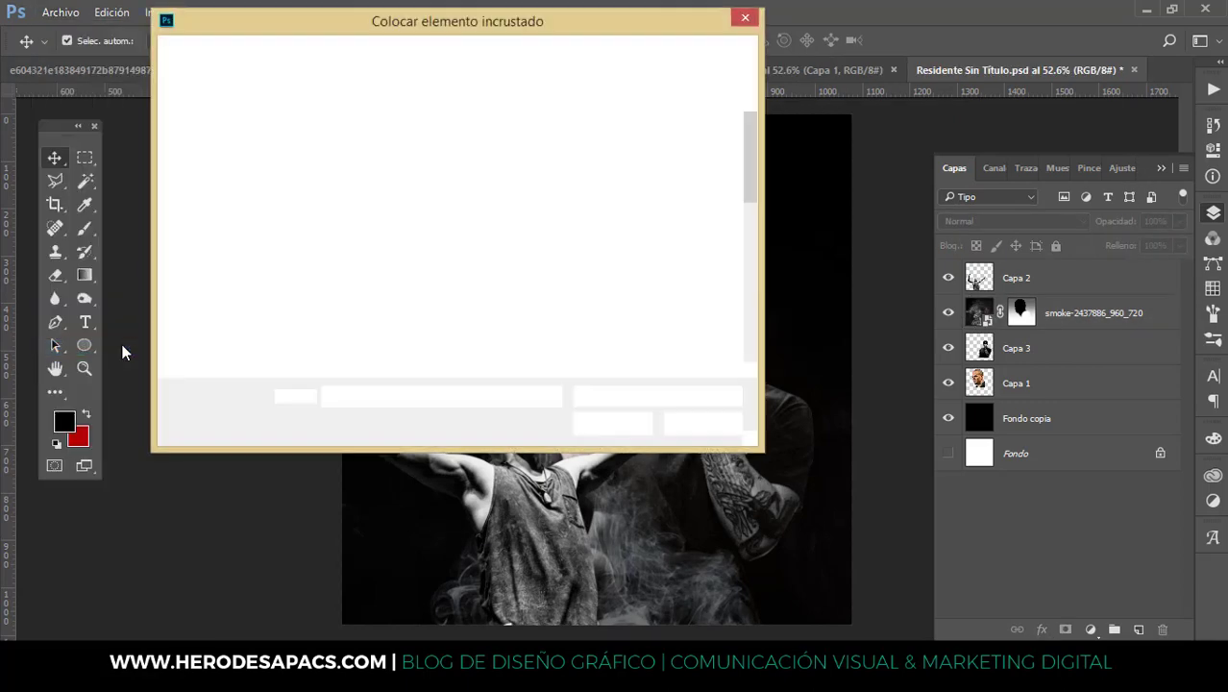
left_click(570, 293)
left_click(612, 423)
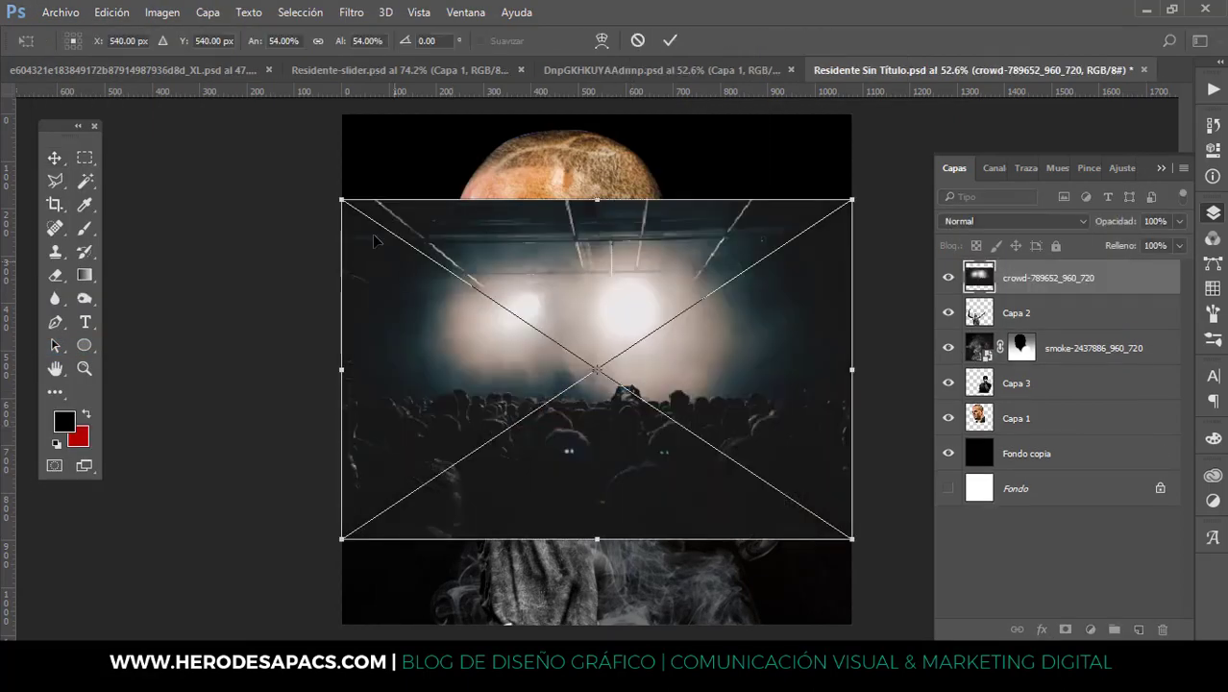
Enlarge the crowd image to about 82% to cover the canvas and move its layer below Capa 1
left_click_drag(343, 197, 279, 157)
left_click_drag(853, 542, 938, 586)
left_click_drag(280, 602, 236, 631)
left_click_drag(239, 157, 163, 90)
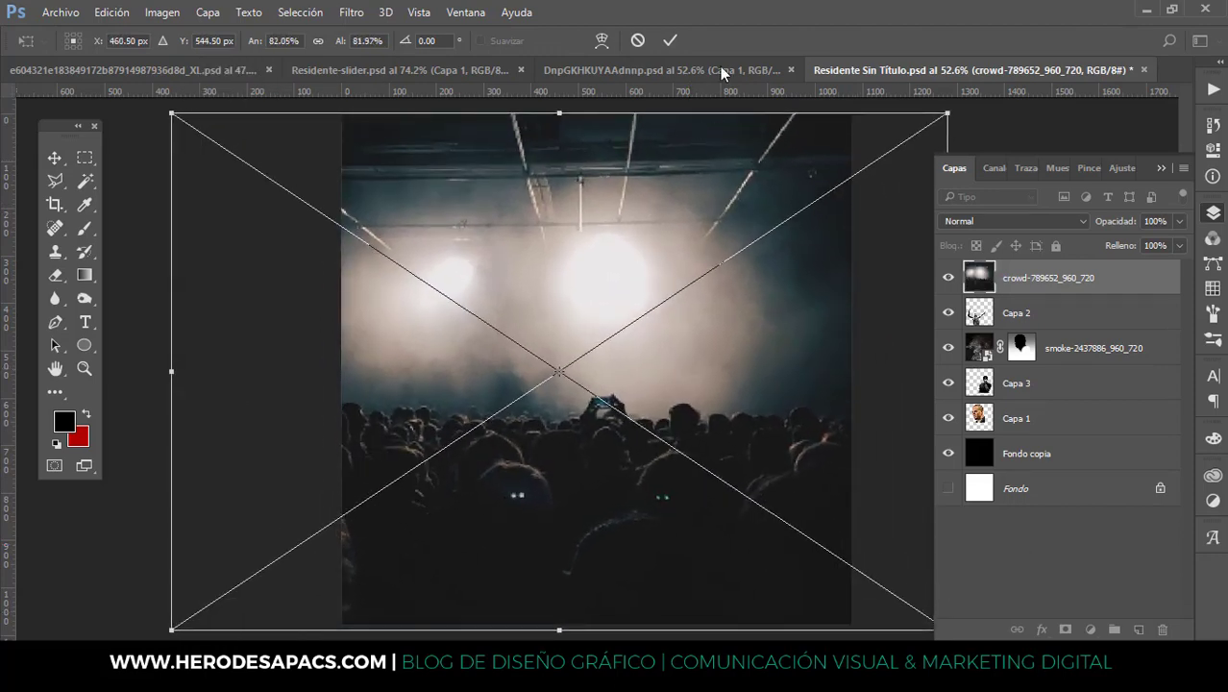
left_click(669, 40)
left_click_drag(1064, 293, 1045, 416)
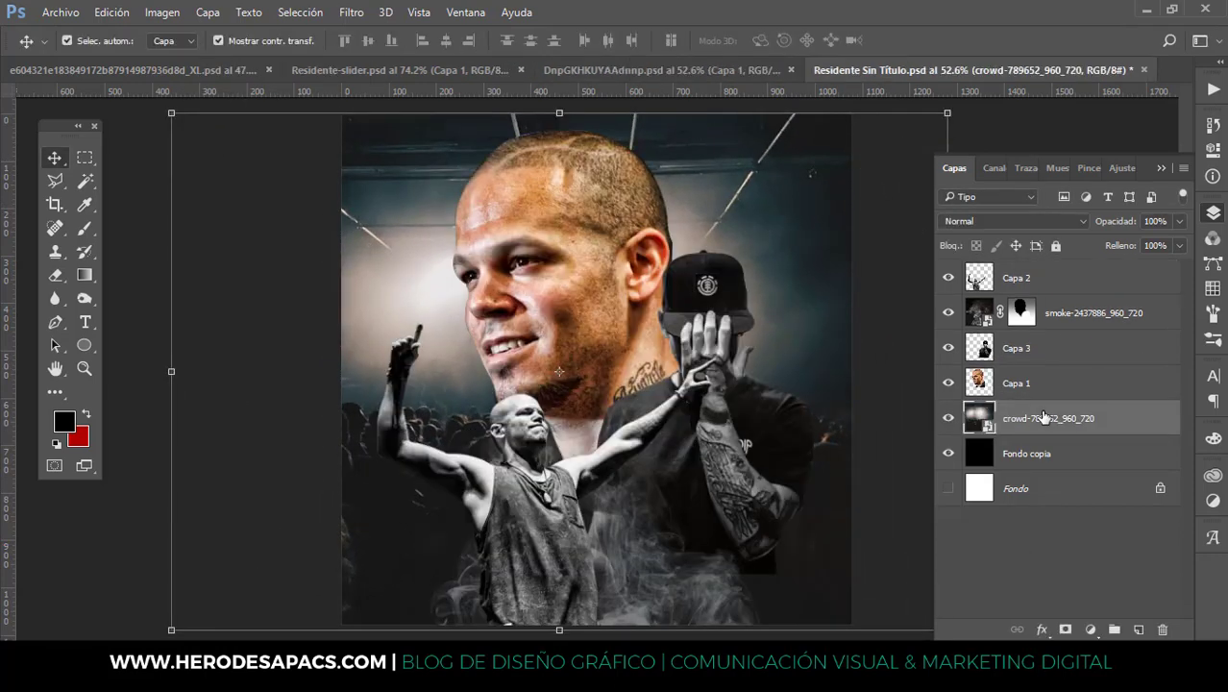
Add a new layer above the crowd image and choose the 500 px cloud-shaped brush with white as the foreground color
left_click(1138, 629)
left_click(84, 228)
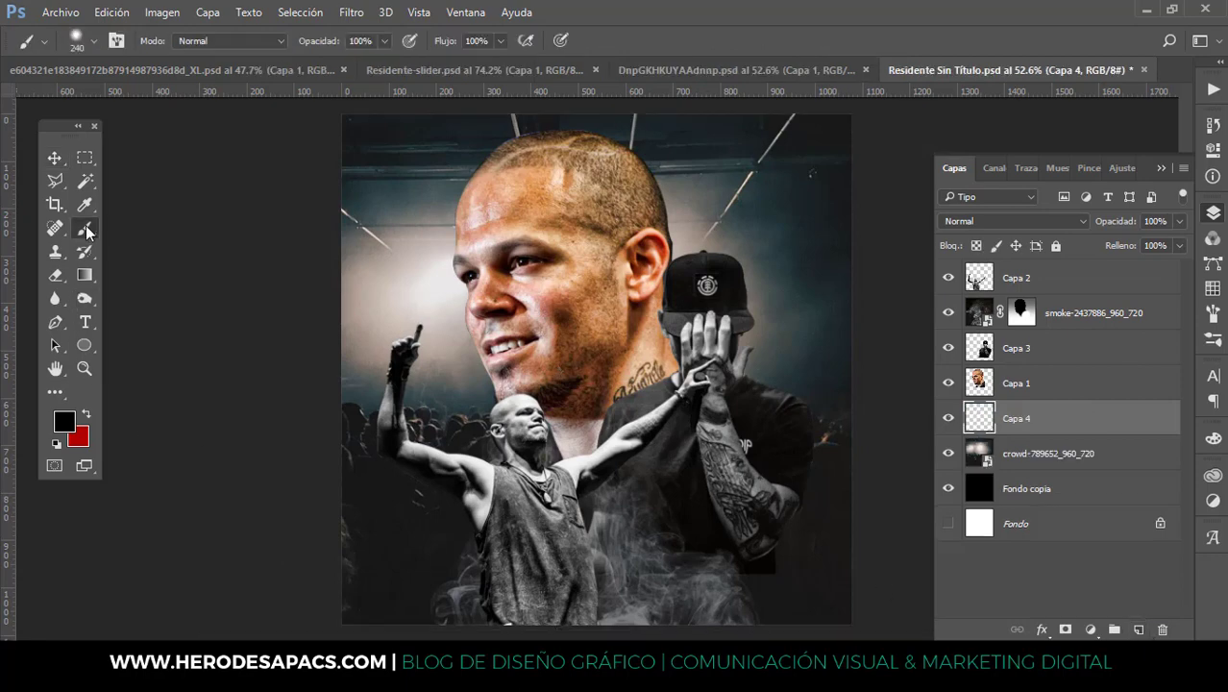
left_click(77, 40)
scroll(275, 344, "up", 1)
left_click(97, 256)
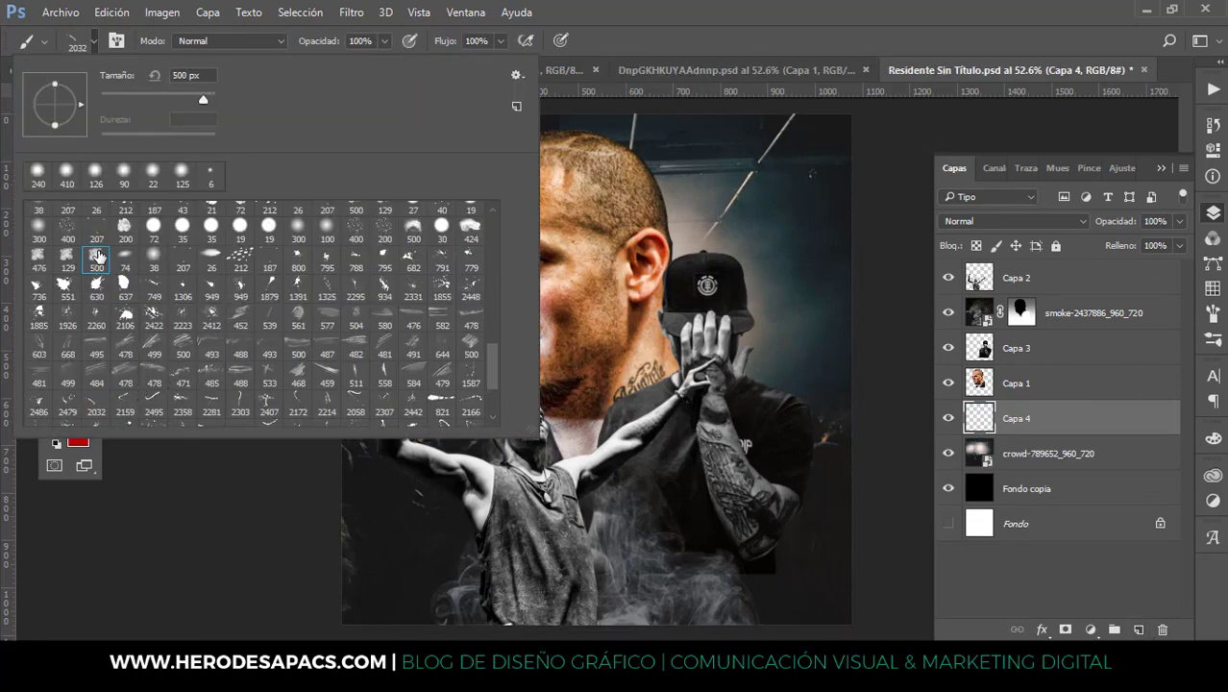
left_click(720, 283)
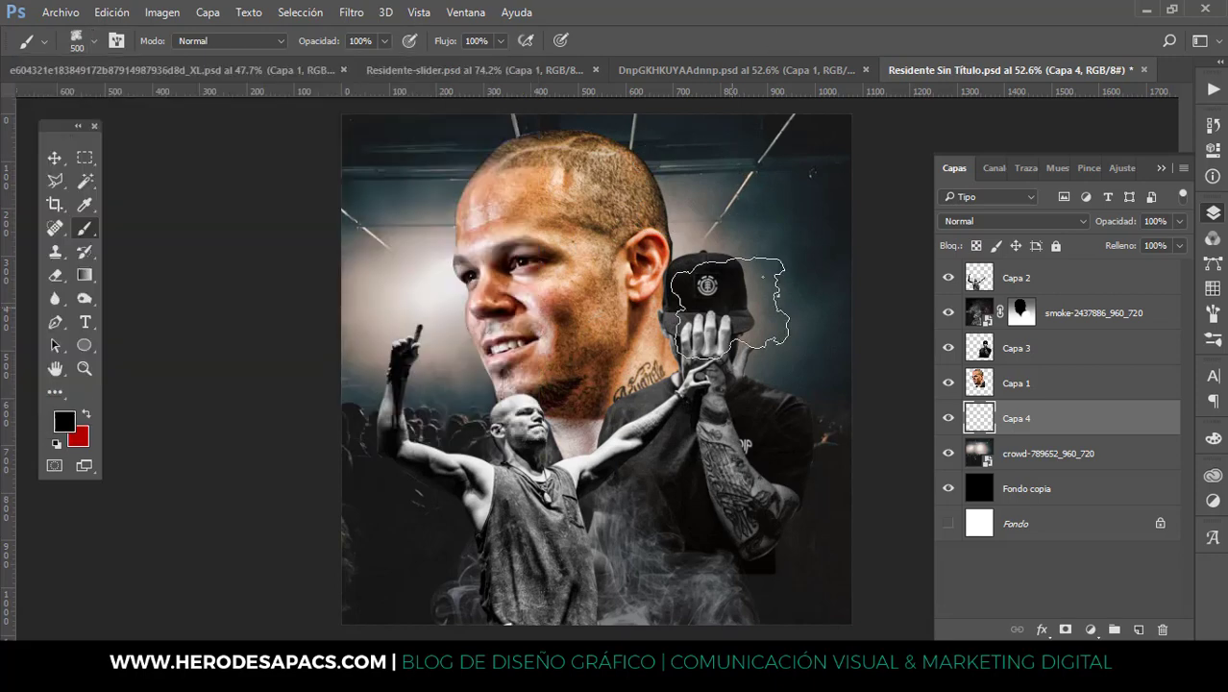
key("x")
key("d")
key("x")
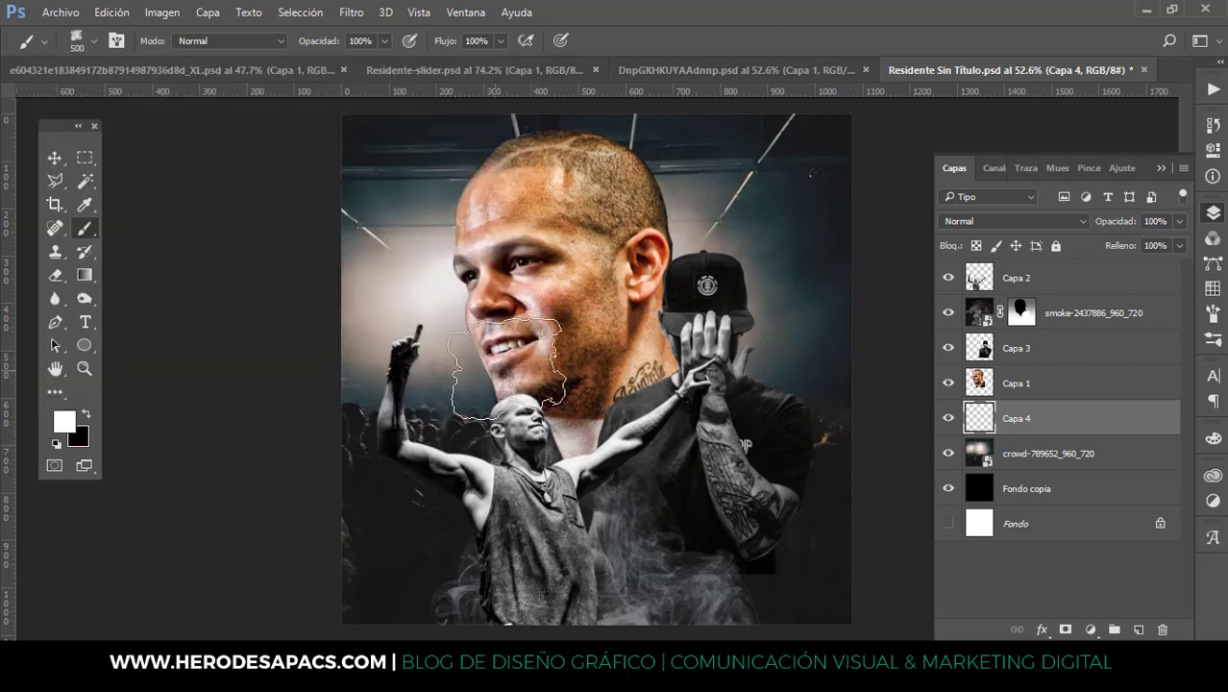
Hide the crowd layer and stamp a white cloud on Capa 4 behind the portrait with the brush enlarged to 1340 px
left_click(948, 453)
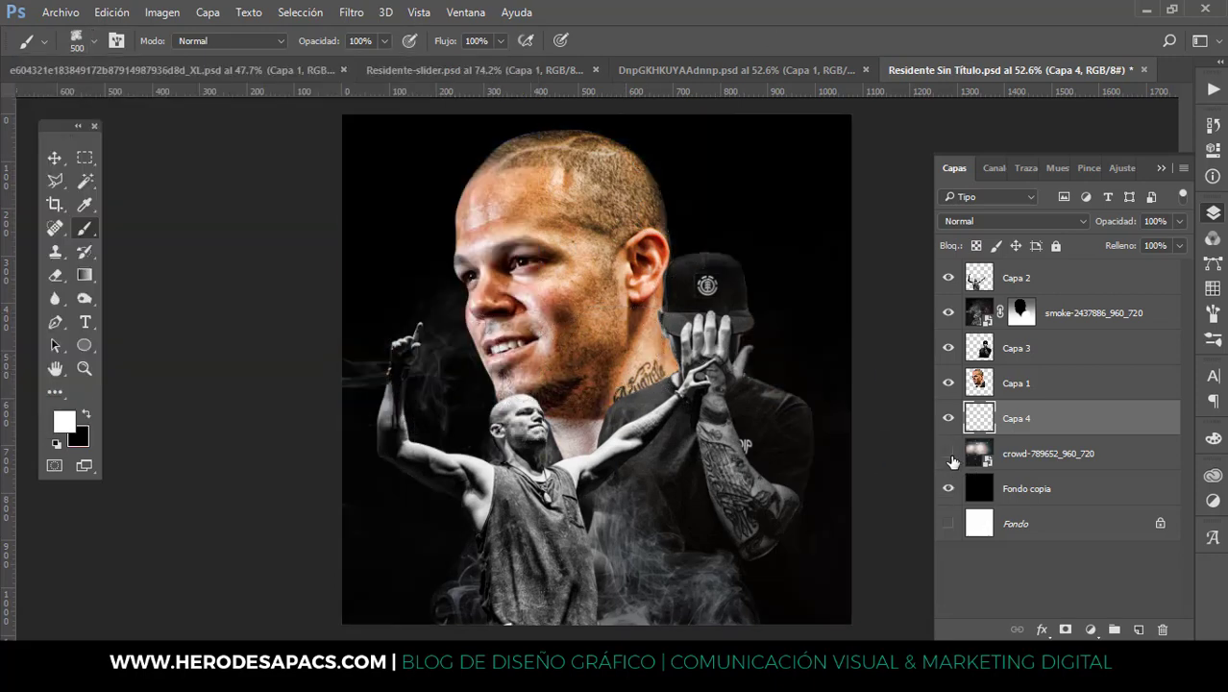
mouse_move(508, 388)
left_mouse_down()
mouse_move(649, 383)
mouse_move(655, 365)
mouse_move(686, 364)
left_mouse_up()
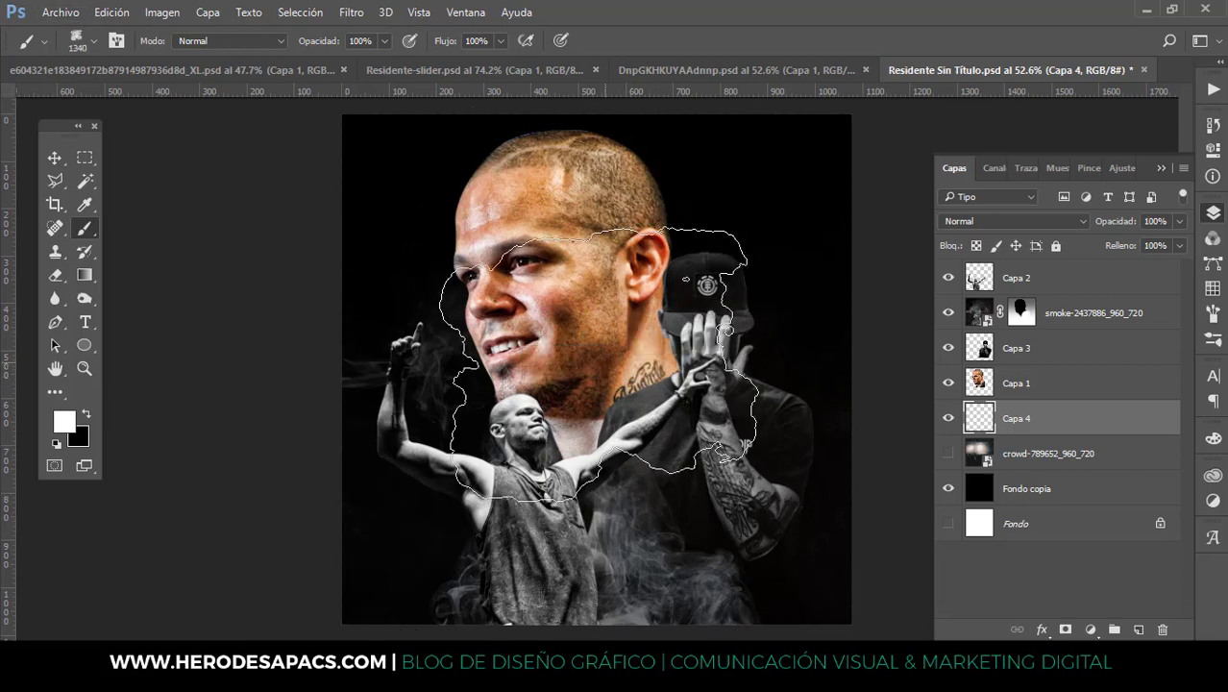
left_click(606, 351)
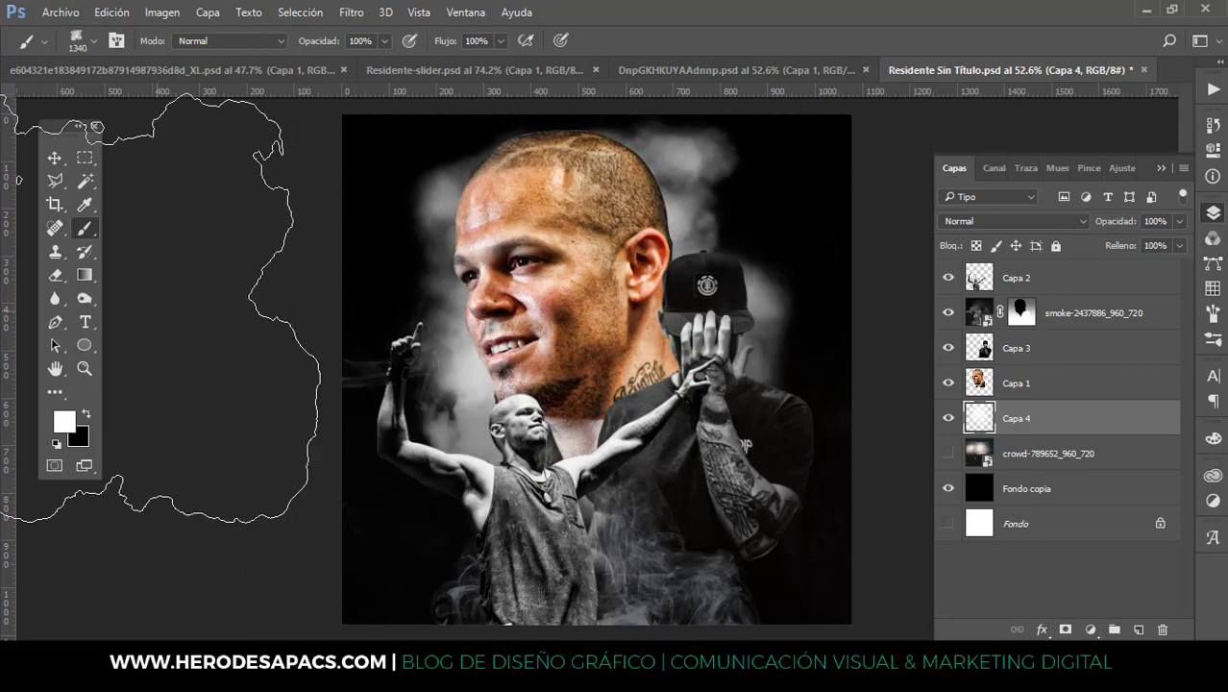
left_click(55, 157)
left_click(282, 350)
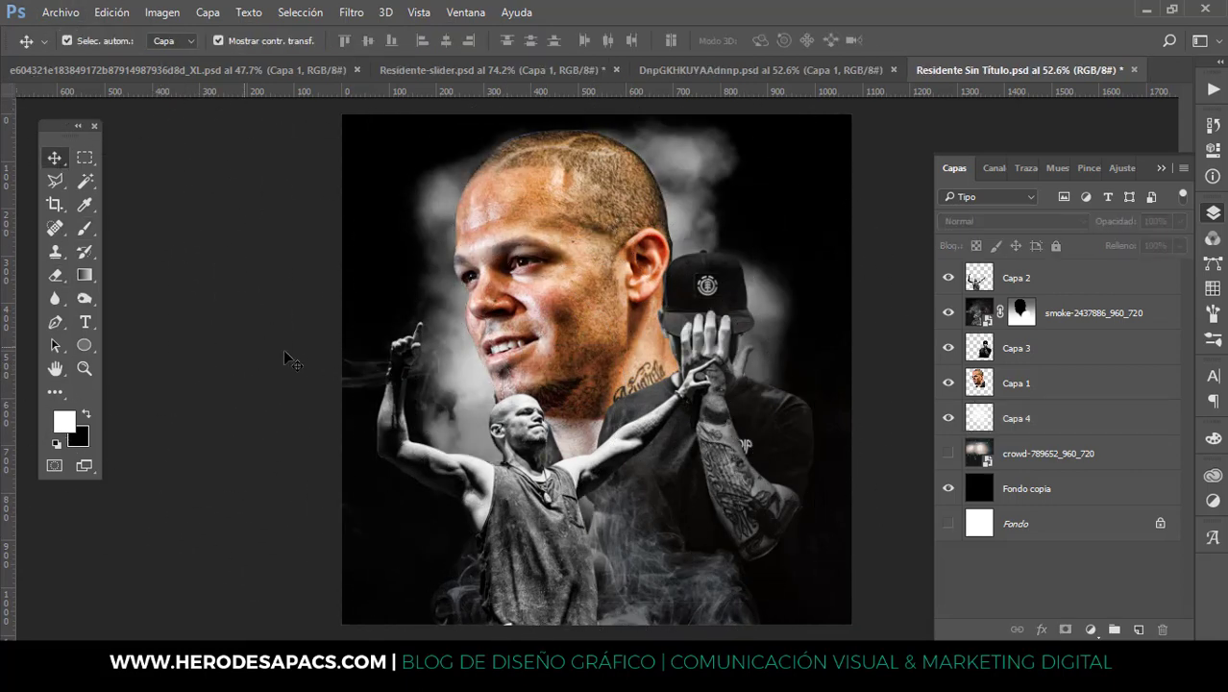
Move the crowd-789652_960_720 layer directly above Capa 4, show it, and clip it to the cloud shape
left_click(1019, 430)
left_click_drag(1018, 456, 1016, 415)
left_click(1010, 460)
left_click(949, 419)
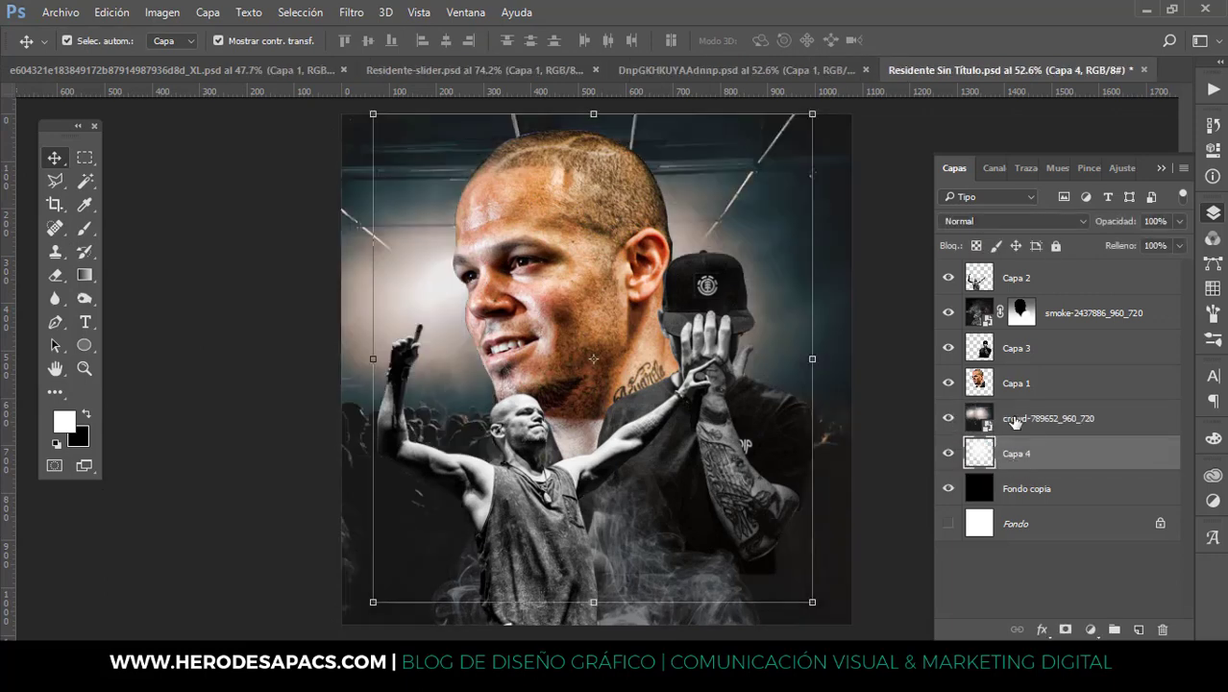
right_click(1015, 423)
left_click(688, 478)
Scale the clipped crowd image down proportionally so it spans the poster's width behind the portrait, ending above the lower edge
key("ctrl+t")
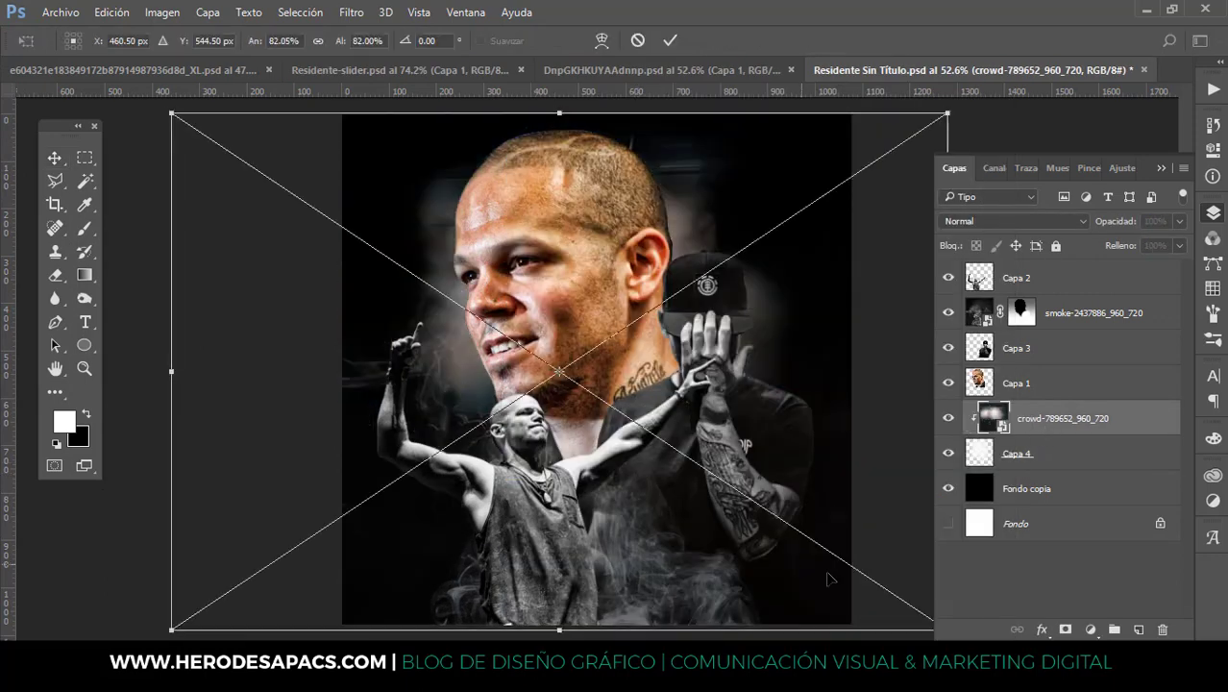
left_click_drag(172, 629, 256, 573)
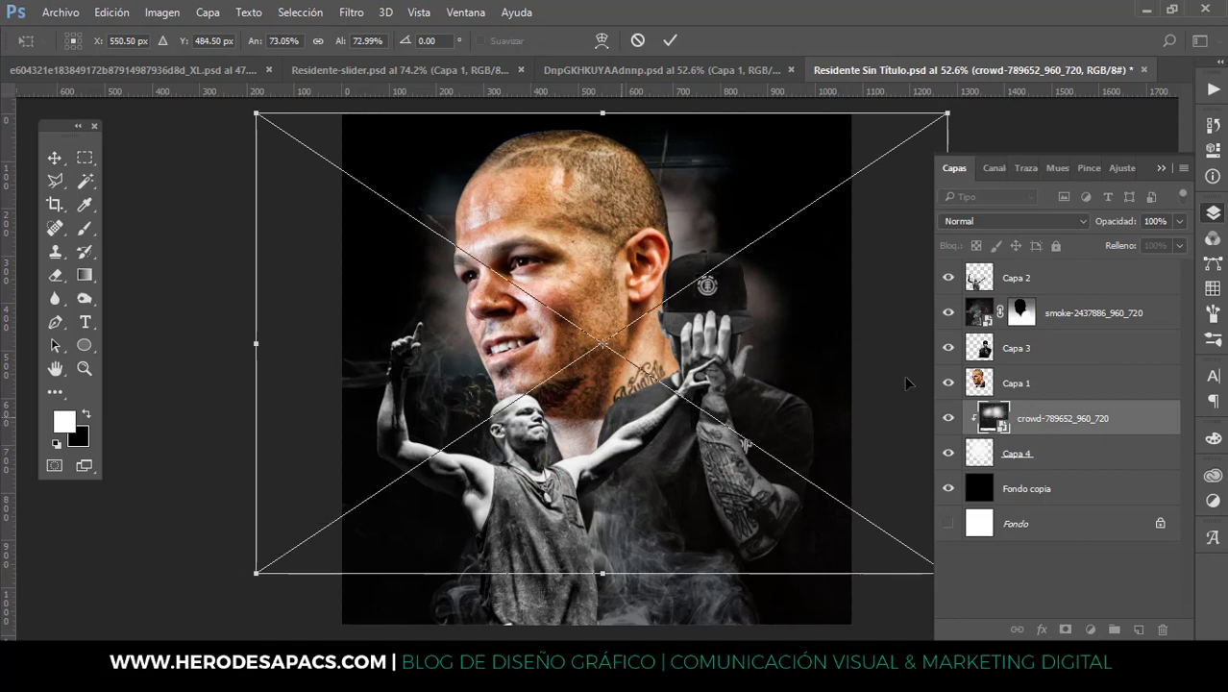
left_click(905, 383)
left_click_drag(947, 573, 957, 544)
left_click(670, 41)
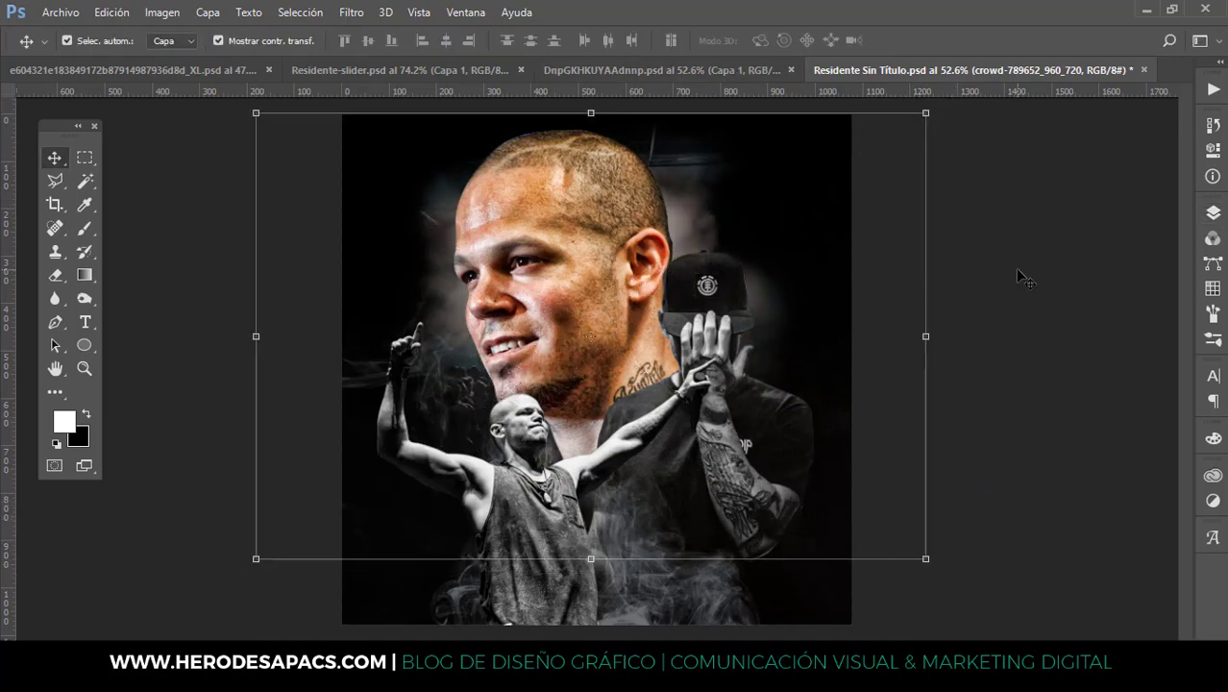
Duplicate Capa 1 and the crowd layer, place the crowd copy directly above Capa 1, and clip it to the portrait
left_click(1021, 276)
left_click(1213, 213)
left_click(1022, 415)
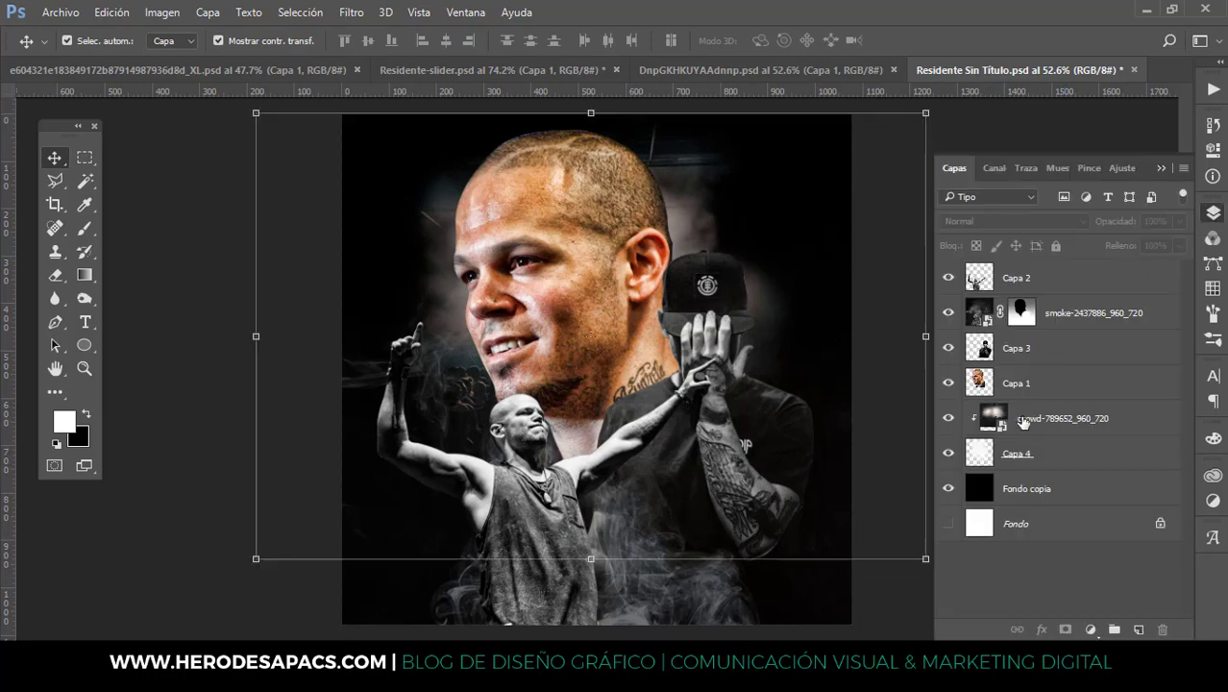
left_click_drag(1020, 386, 1138, 629)
left_click(1047, 421)
left_click_drag(1051, 462, 1030, 402)
right_click(1011, 423)
left_click(592, 474)
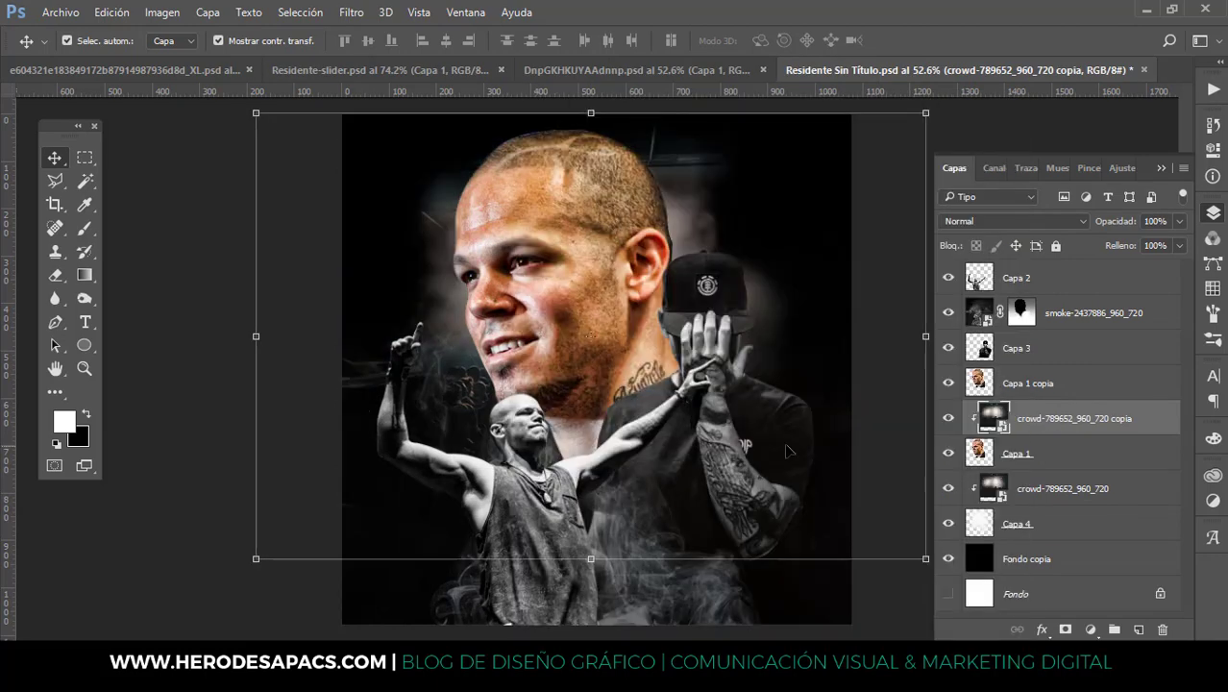
Hide Capa 1 copia and mask the crowd copy with a black-to-transparent gradient fading it out from the head down to the neck
left_click(947, 384)
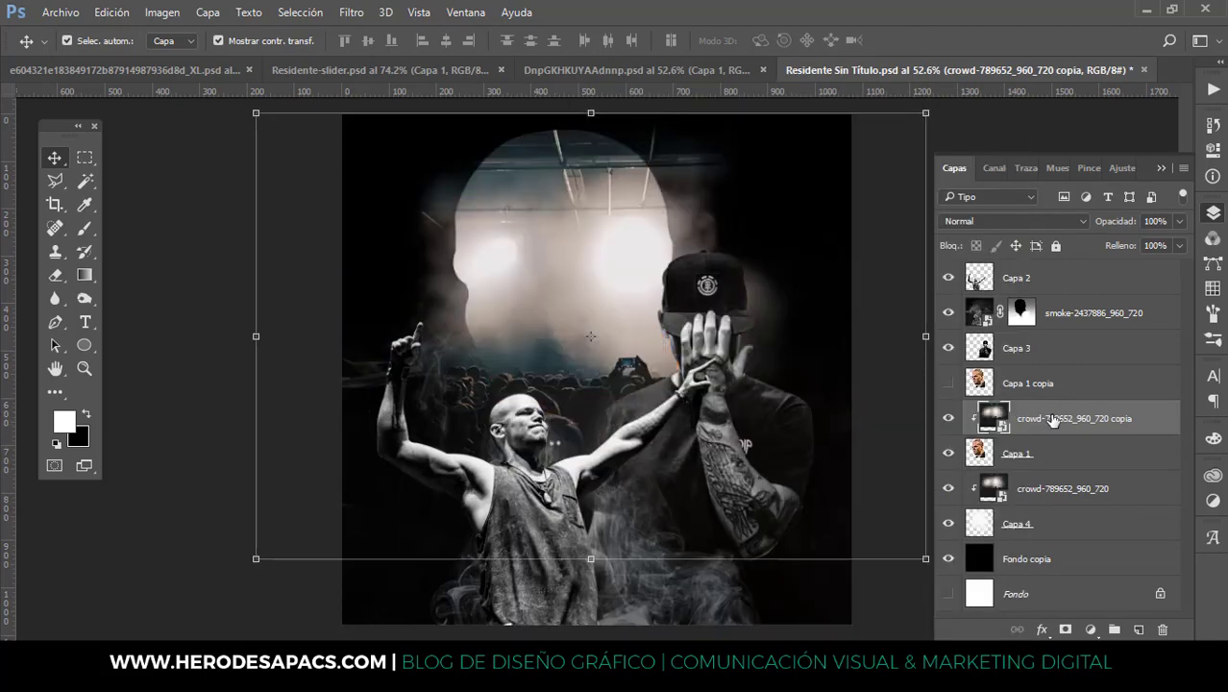
left_click(1065, 629)
key("g")
left_click(86, 413)
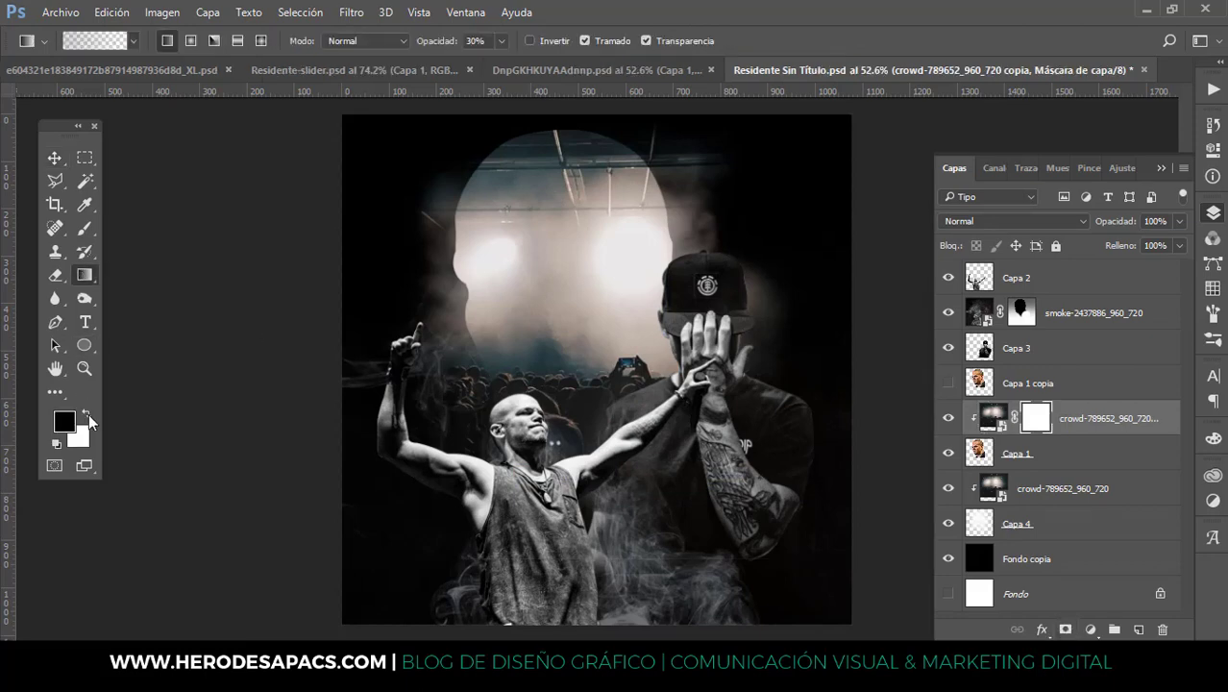
left_click(501, 41)
left_click_drag(567, 127, 556, 422)
left_click_drag(565, 252, 554, 441)
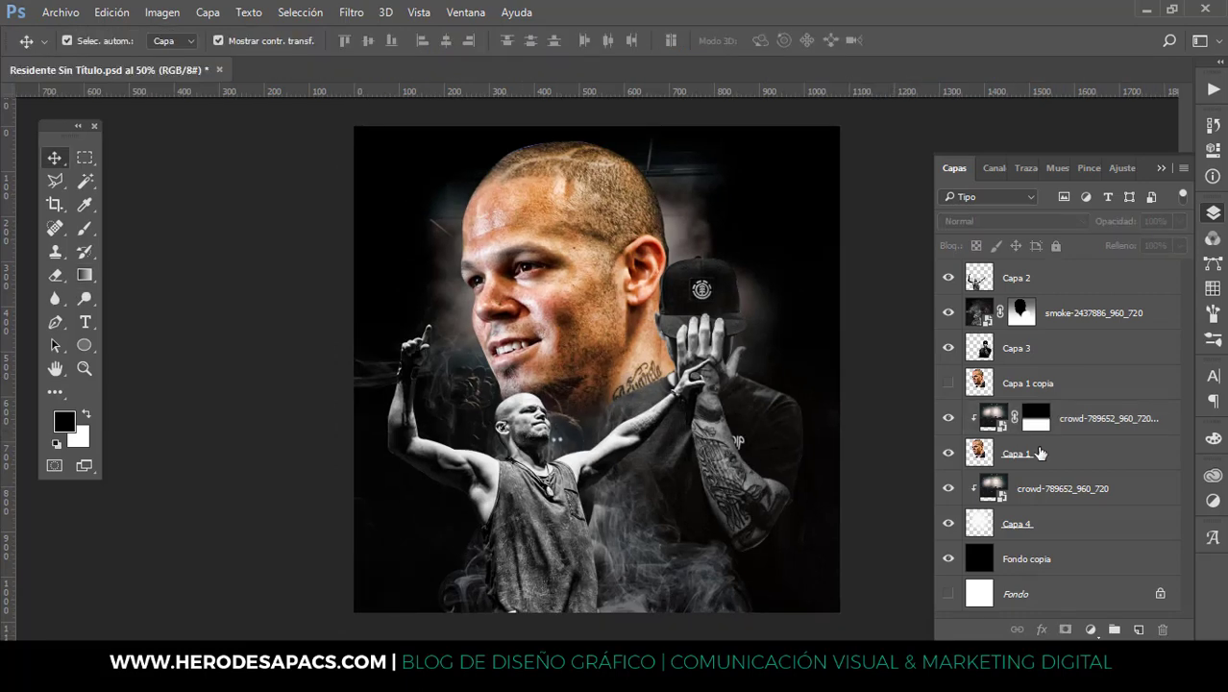
Add a monochrome Channel Mixer clipped to Capa 1 with red +37, green +50, blue +10 and constant -8
left_click(1038, 452)
left_click(1091, 629)
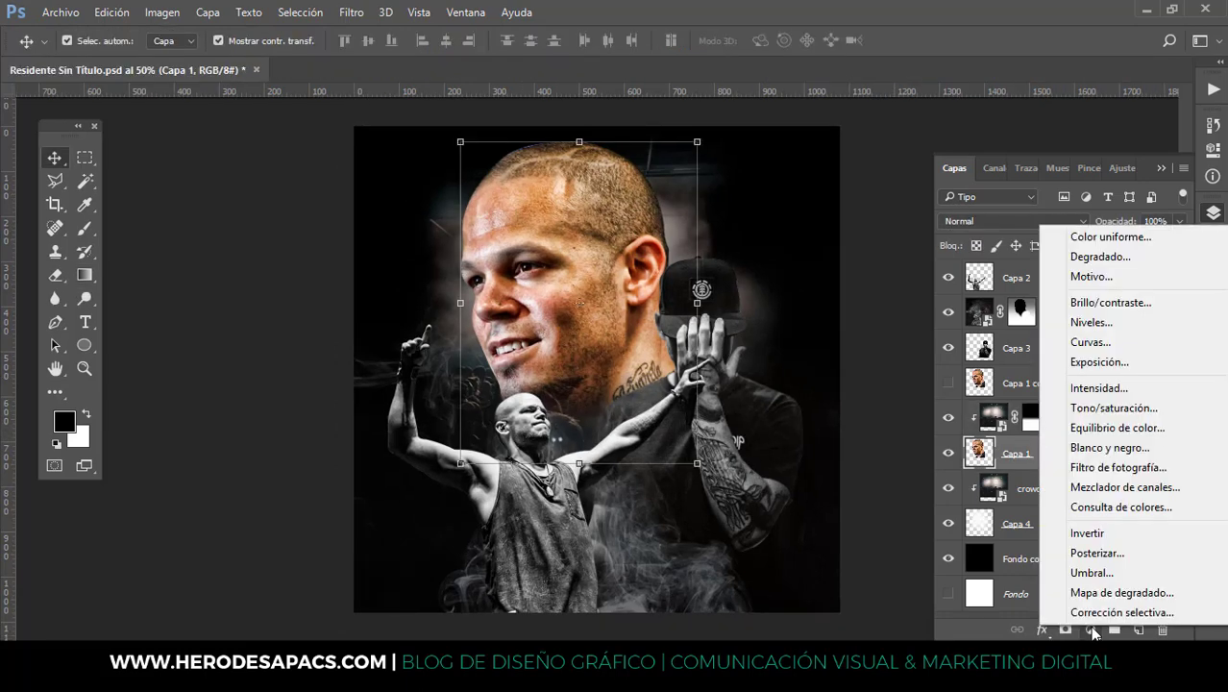
left_click(1107, 488)
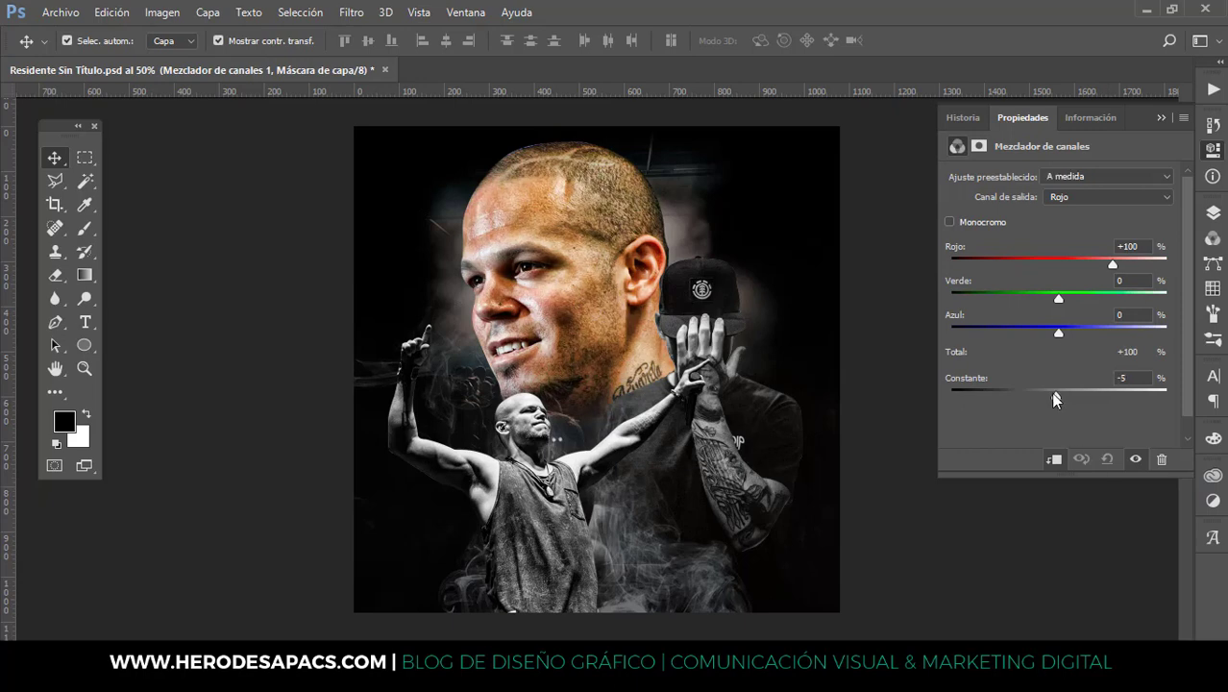
left_click(983, 222)
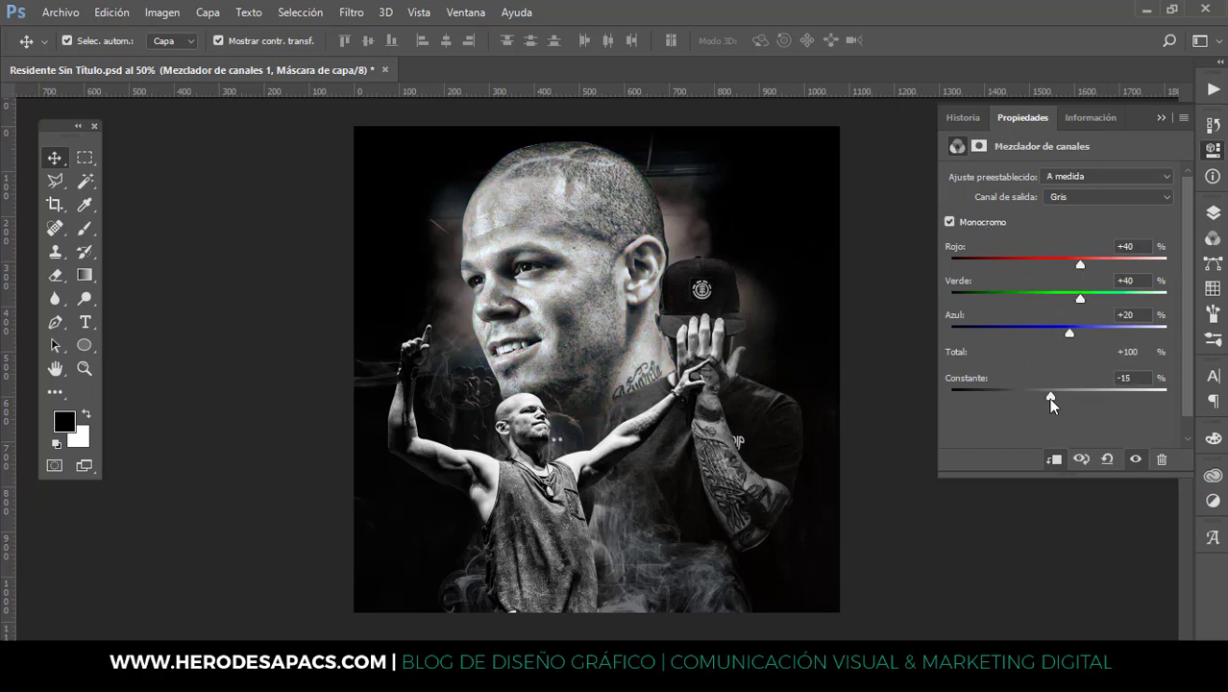
left_click_drag(1050, 398, 1056, 398)
left_click_drag(1069, 336, 1077, 264)
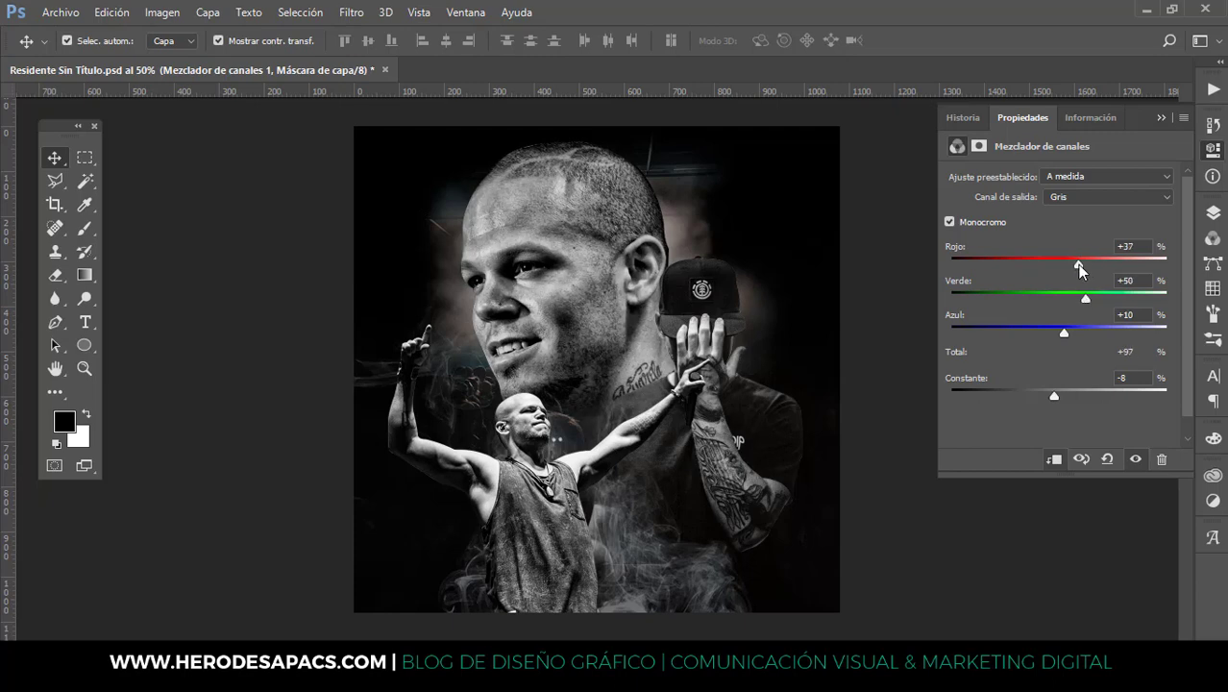
left_click(1160, 118)
Duplicate the Channel Mixer, clip the copy above the lower crowd layer, and restore the crowd copy's clipping to Capa 1
left_click(1211, 217)
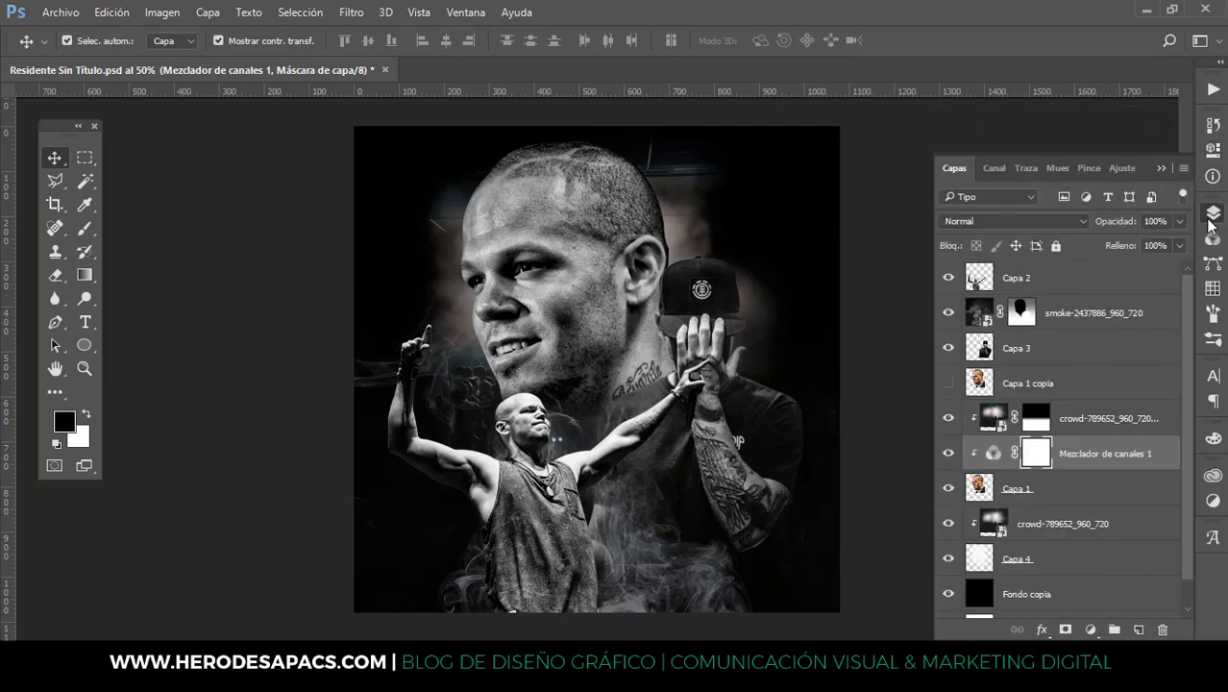
left_click_drag(1103, 458, 1139, 629)
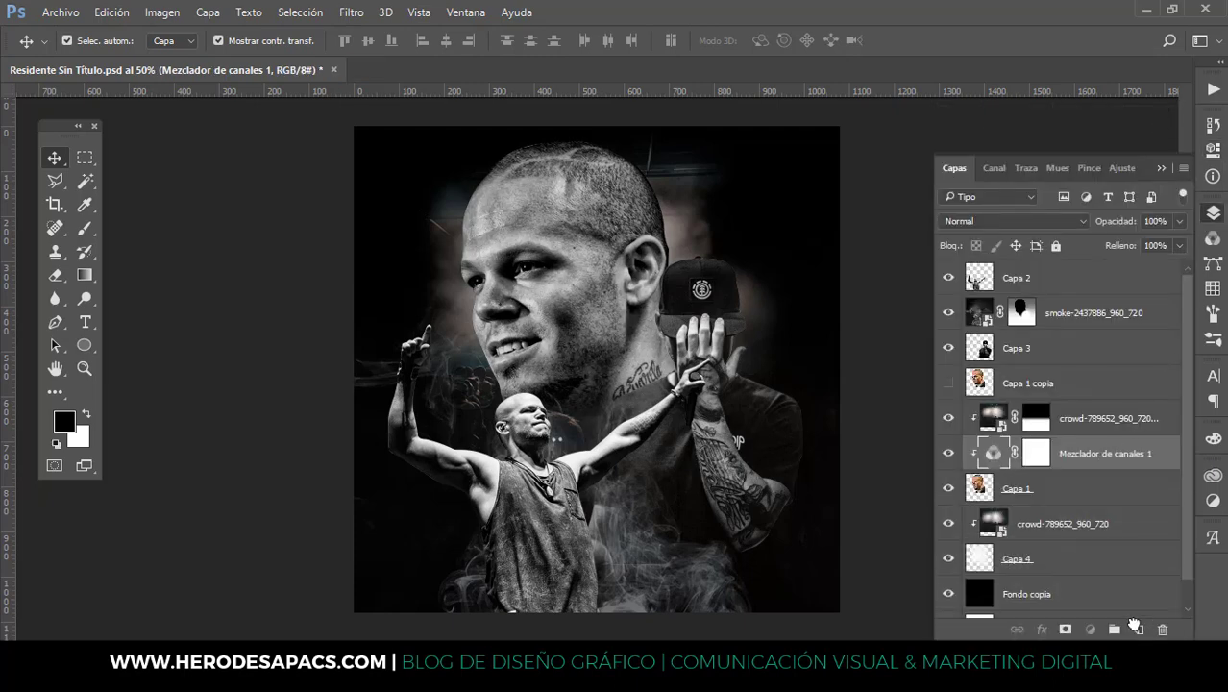
left_click_drag(1089, 457, 1086, 529)
right_click(1086, 531)
left_click(741, 423)
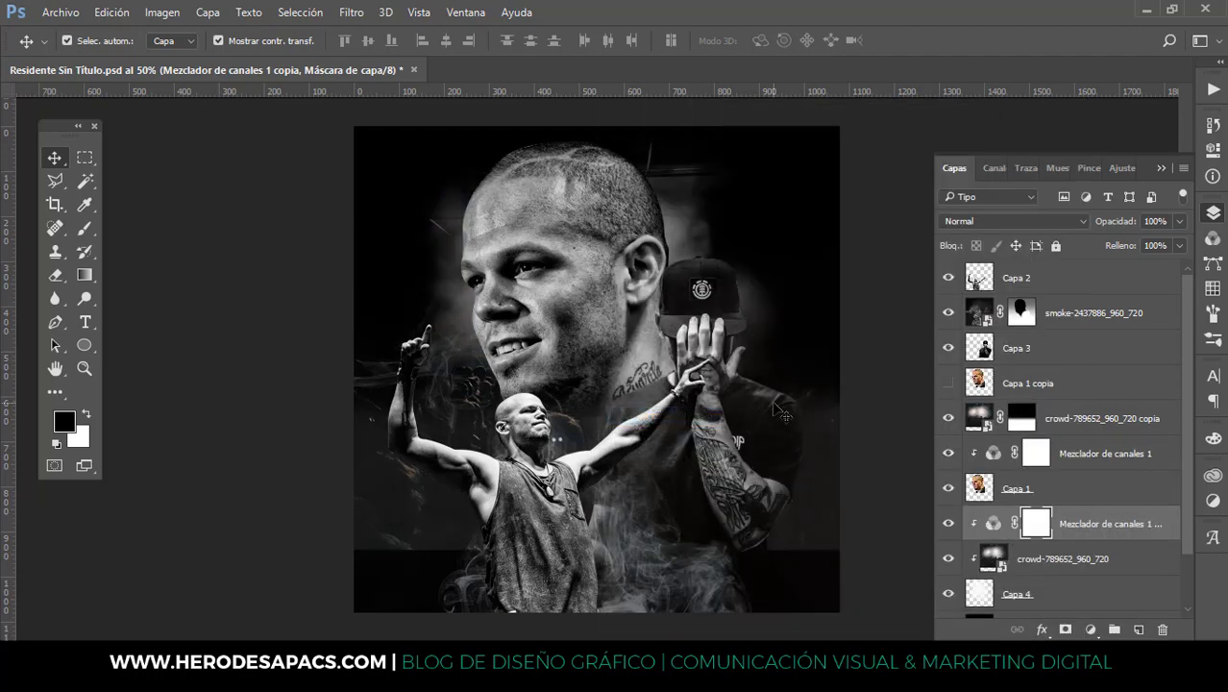
left_click(1089, 462)
right_click(1090, 418)
left_click(759, 476)
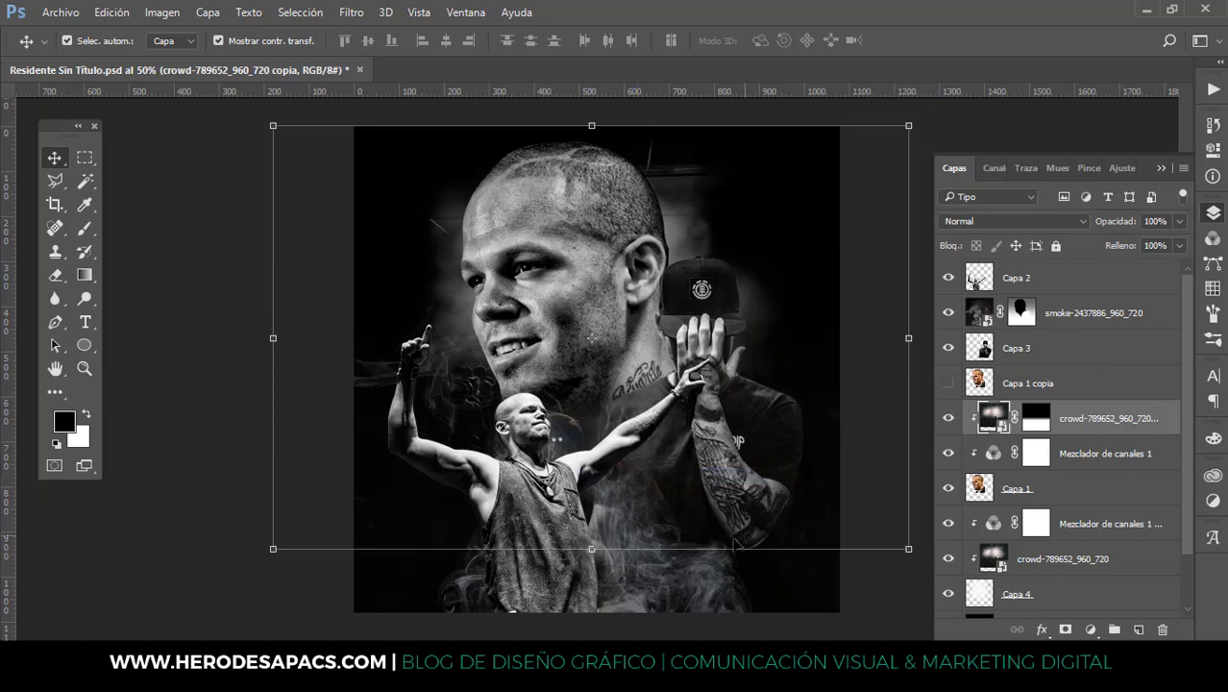
left_click(212, 591)
Soften the cheek and jaw skin on Capa 1 using the Blur tool with a 58 px brush at 100% strength
left_click(1081, 495)
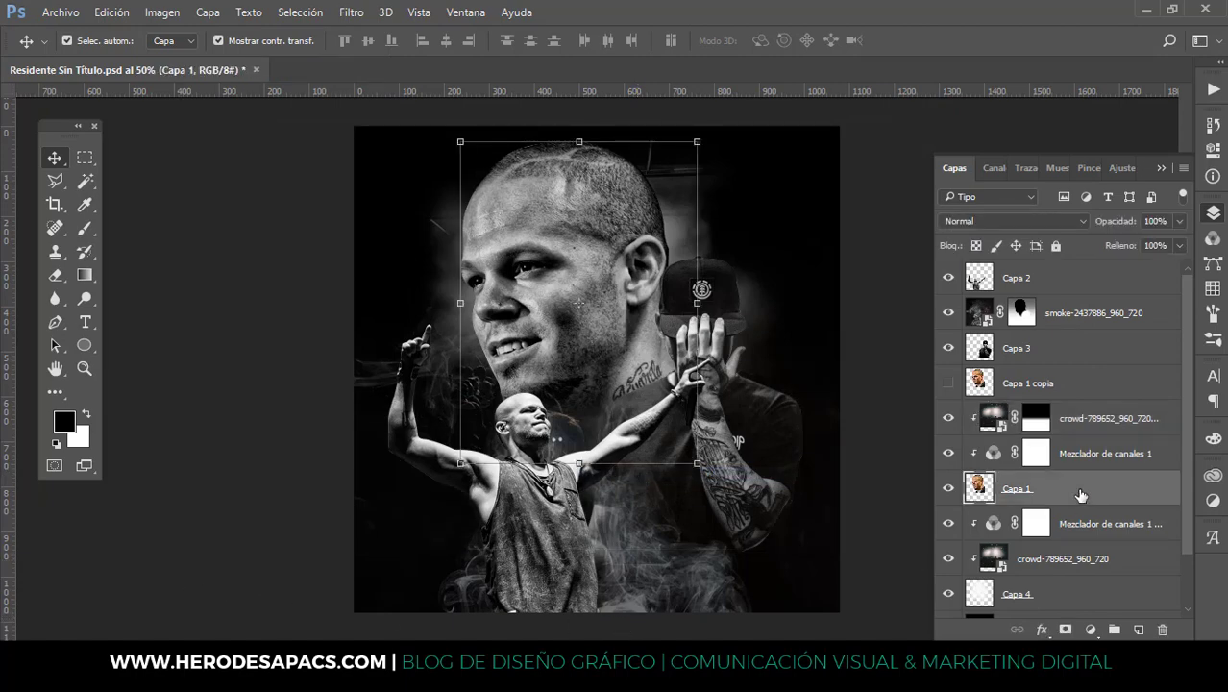
left_click(85, 368)
left_click(549, 289)
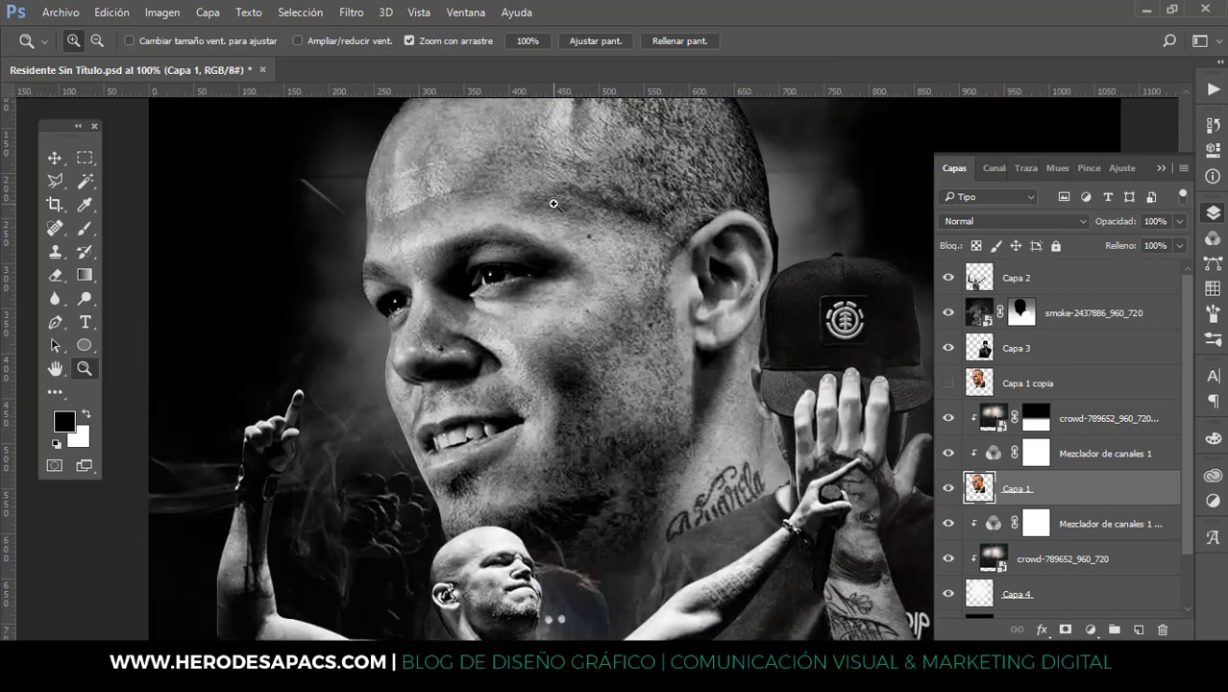
key("r")
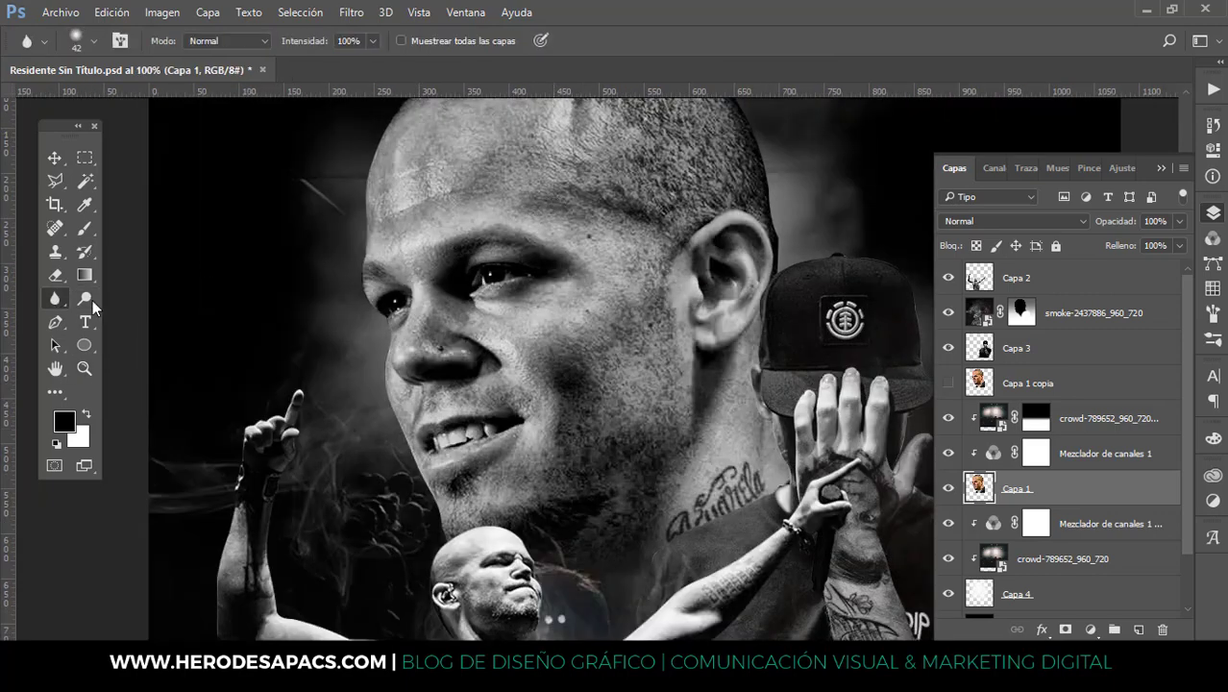
right_click(578, 330, "alt")
mouse_move(625, 270)
left_mouse_down()
mouse_move(636, 447)
mouse_move(593, 340)
mouse_move(610, 329)
mouse_move(596, 330)
left_mouse_up()
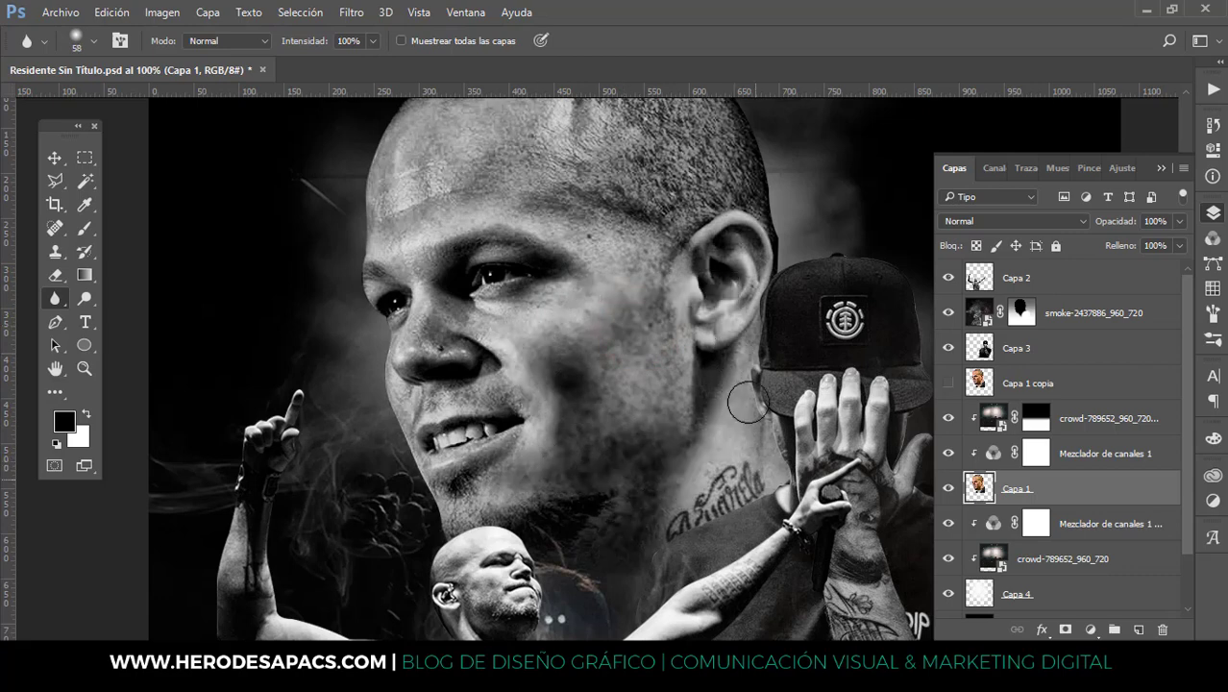
Blur the skin on the forehead, nose and upper lip of the large portrait with 26 to 34 px brushes
mouse_move(546, 144)
left_mouse_down()
mouse_move(576, 275)
mouse_move(557, 313)
left_mouse_up()
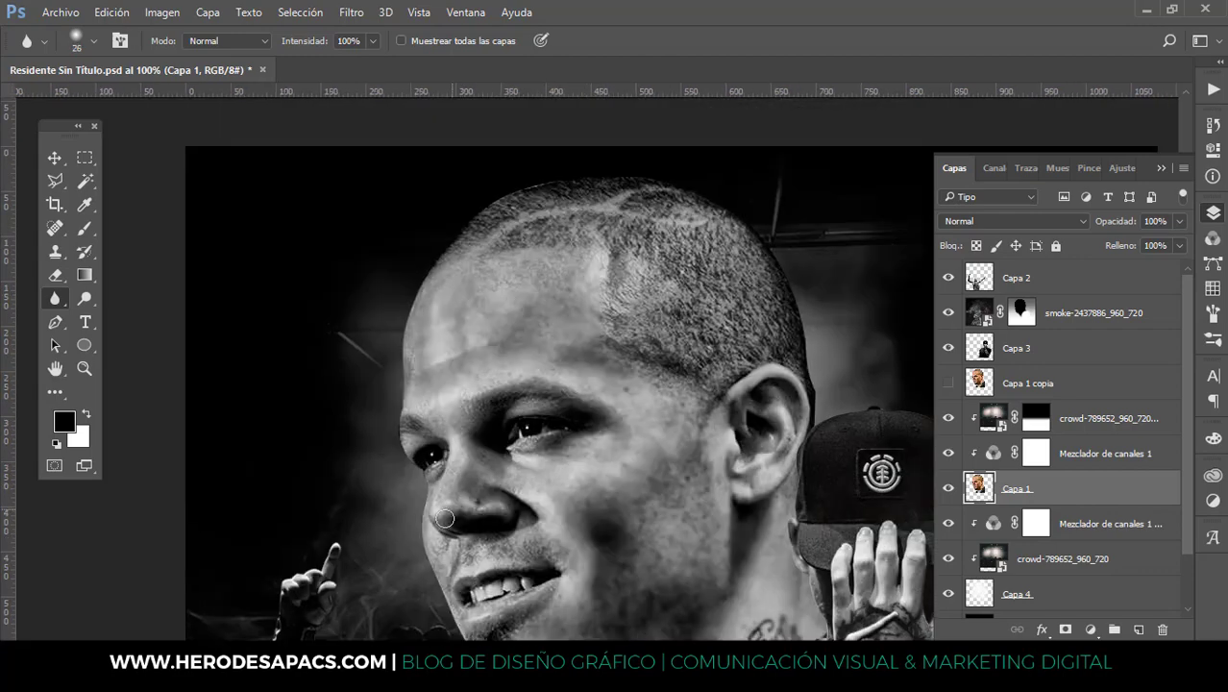
left_click_drag(618, 414, 648, 281)
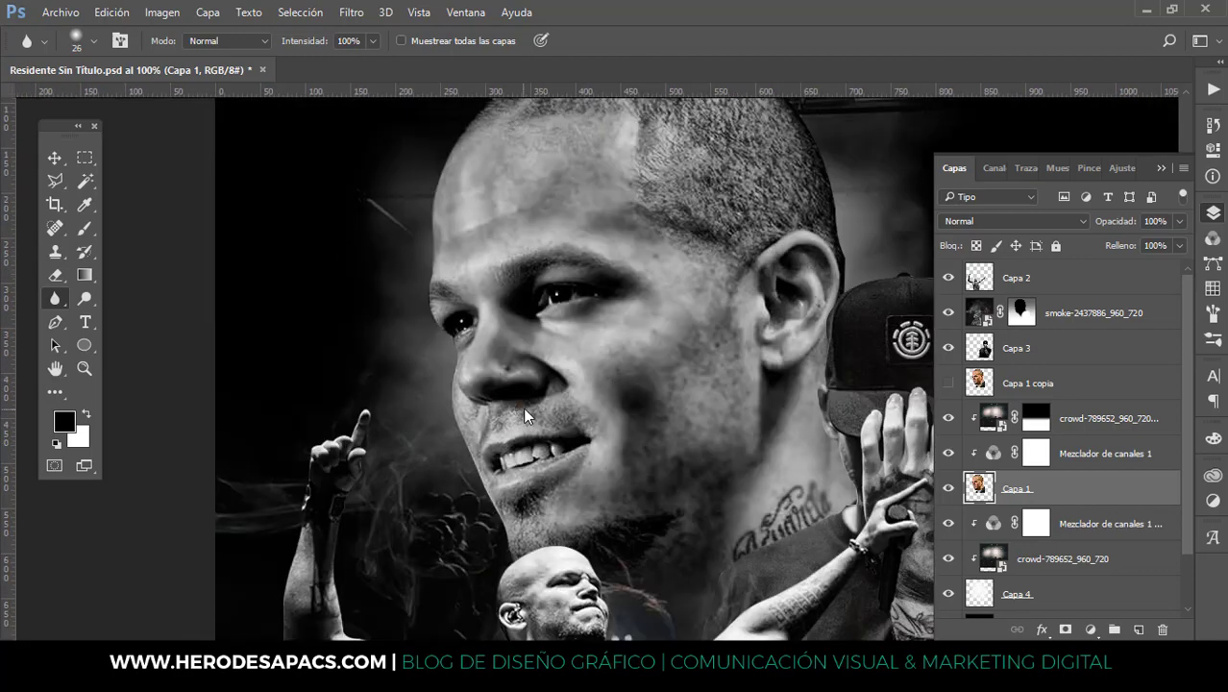
left_click_drag(523, 409, 513, 406)
scroll(630, 430, "down", 1)
scroll(577, 384, "down", 1)
scroll(490, 317, "down", 2)
scroll(576, 231, "up", 3)
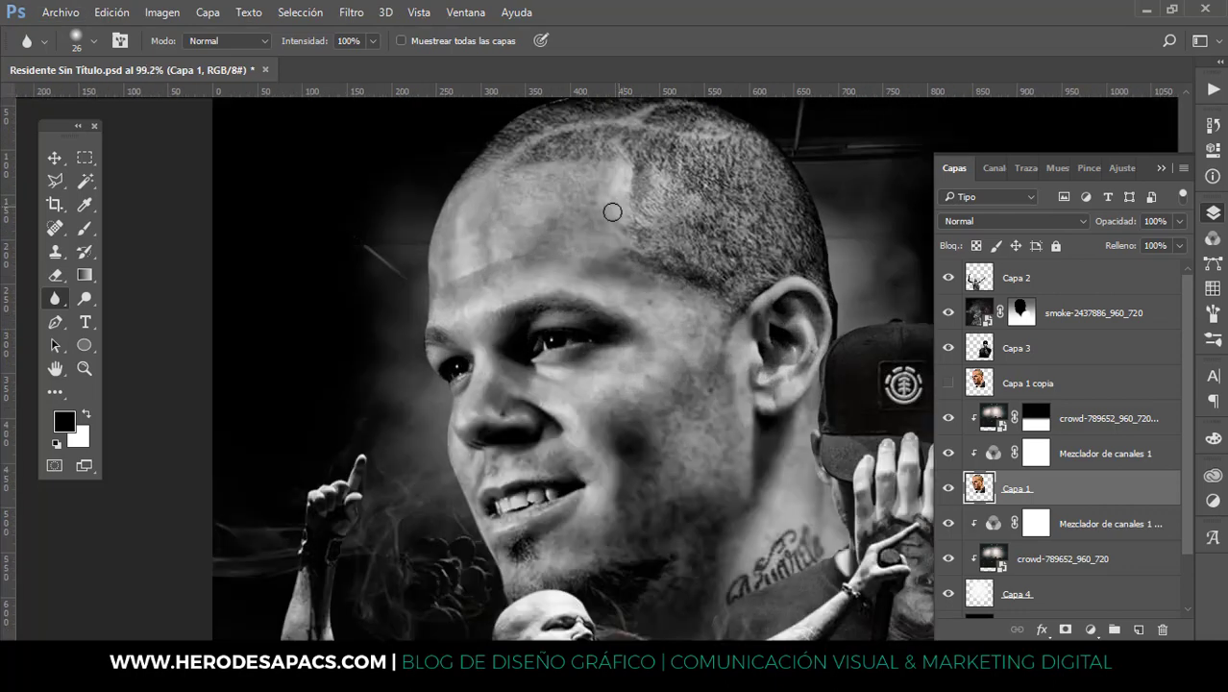
scroll(612, 211, "up", 2)
right_click(586, 236, "alt")
left_click_drag(585, 236, 621, 244)
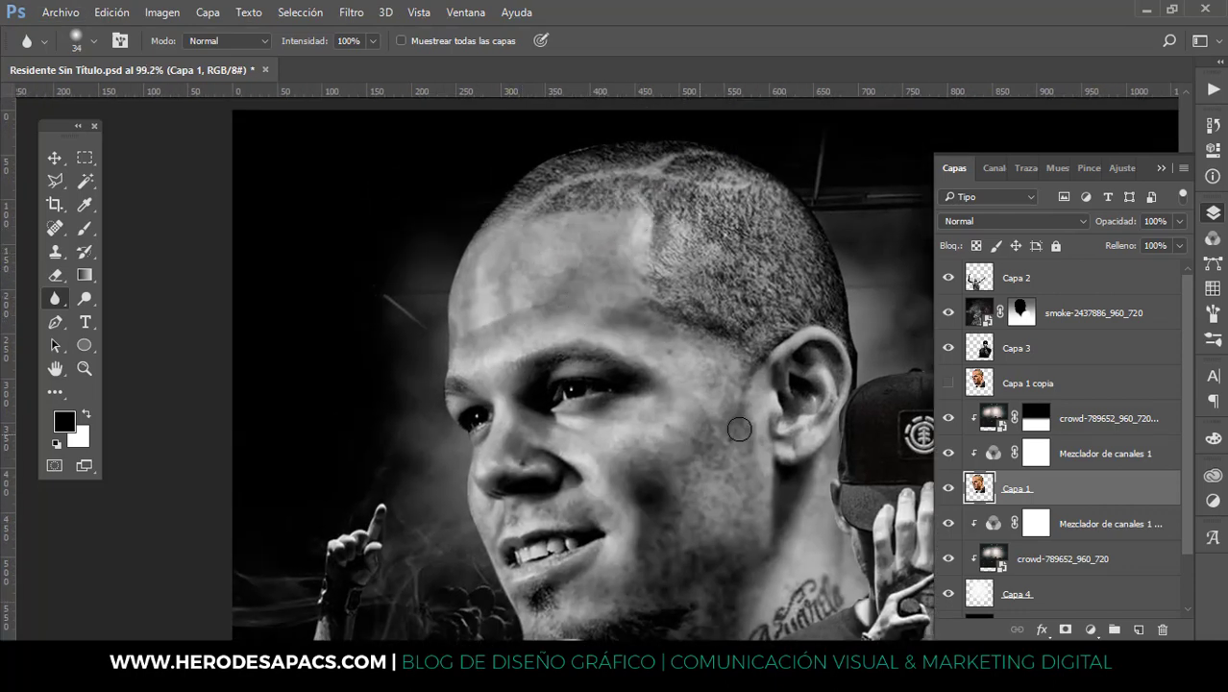
right_click(701, 397, "alt")
left_click(90, 303)
left_click(649, 41)
left_click(55, 300)
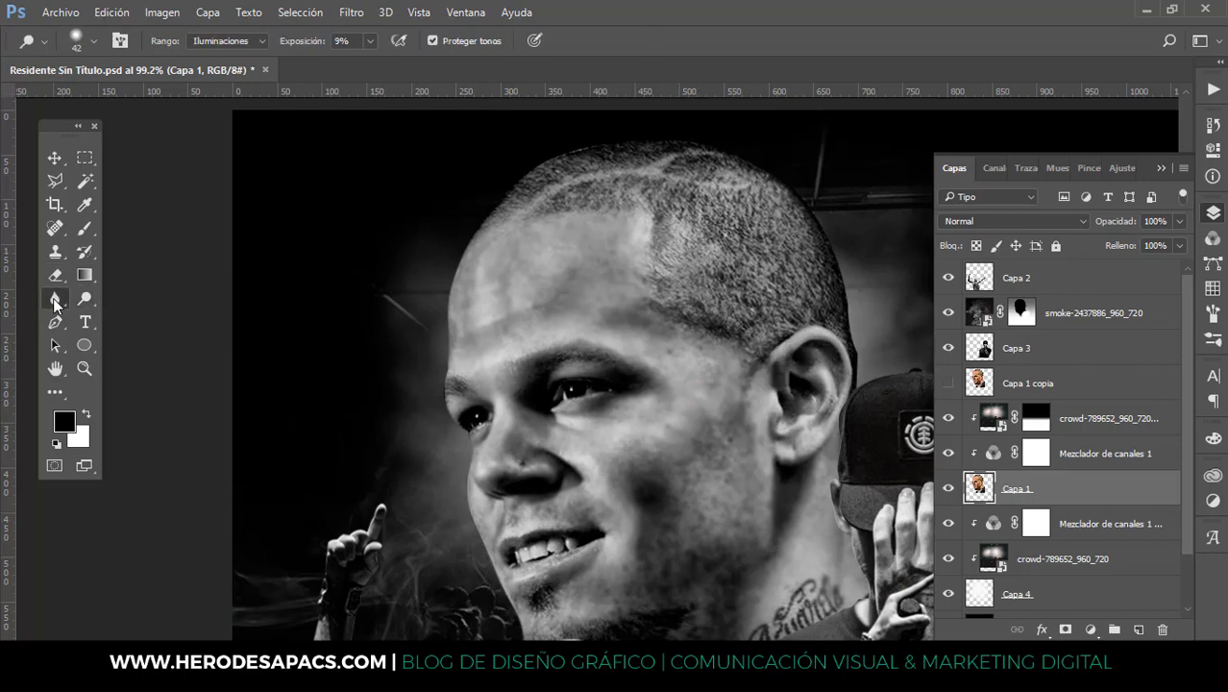
Set up a 37 px Mixer Brush and hide the Mezclador de canales 1 layer to work on the portrait in color
right_click(84, 233)
left_click(159, 279)
right_click(565, 310, "alt")
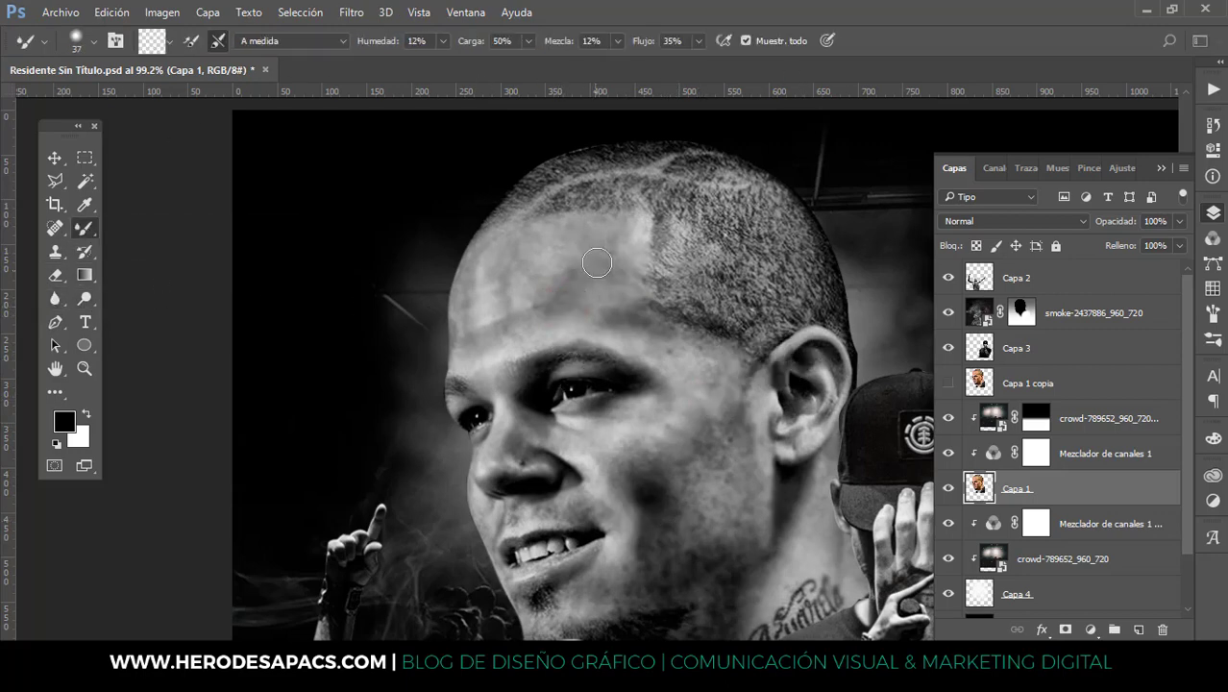
mouse_move(611, 252)
left_mouse_down()
mouse_move(611, 296)
mouse_move(643, 286)
left_mouse_up()
key("ctrl+z")
key("x")
left_click(948, 453)
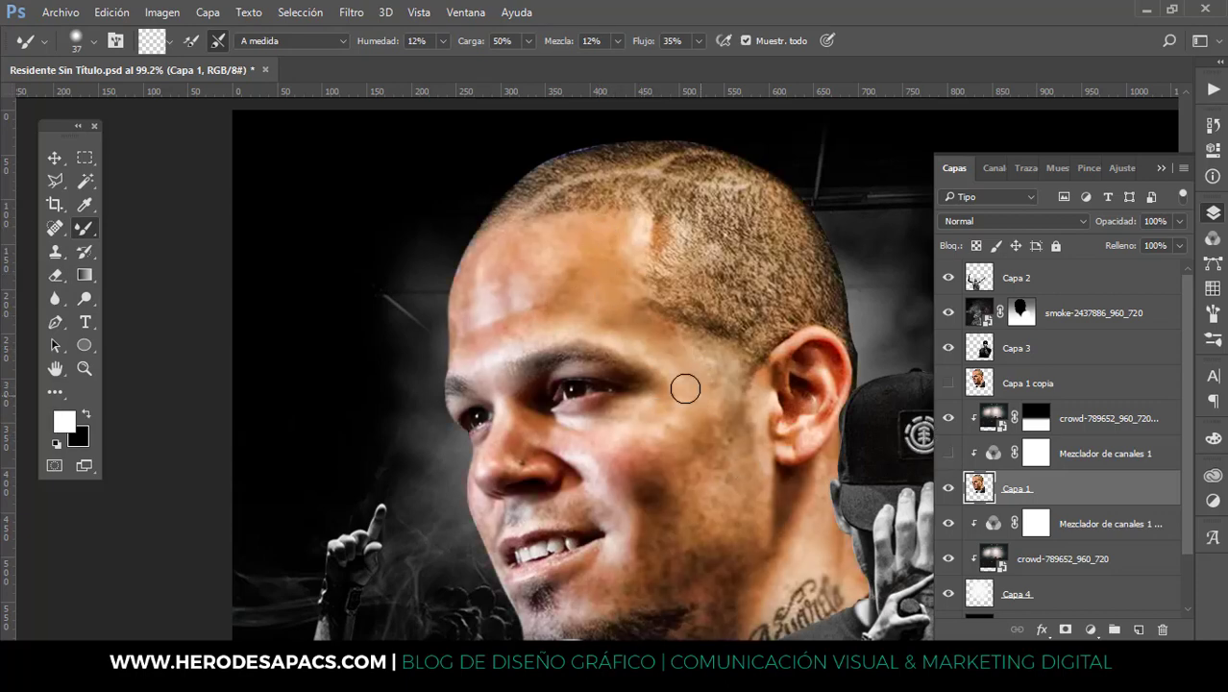
left_click(948, 452)
left_click(949, 452)
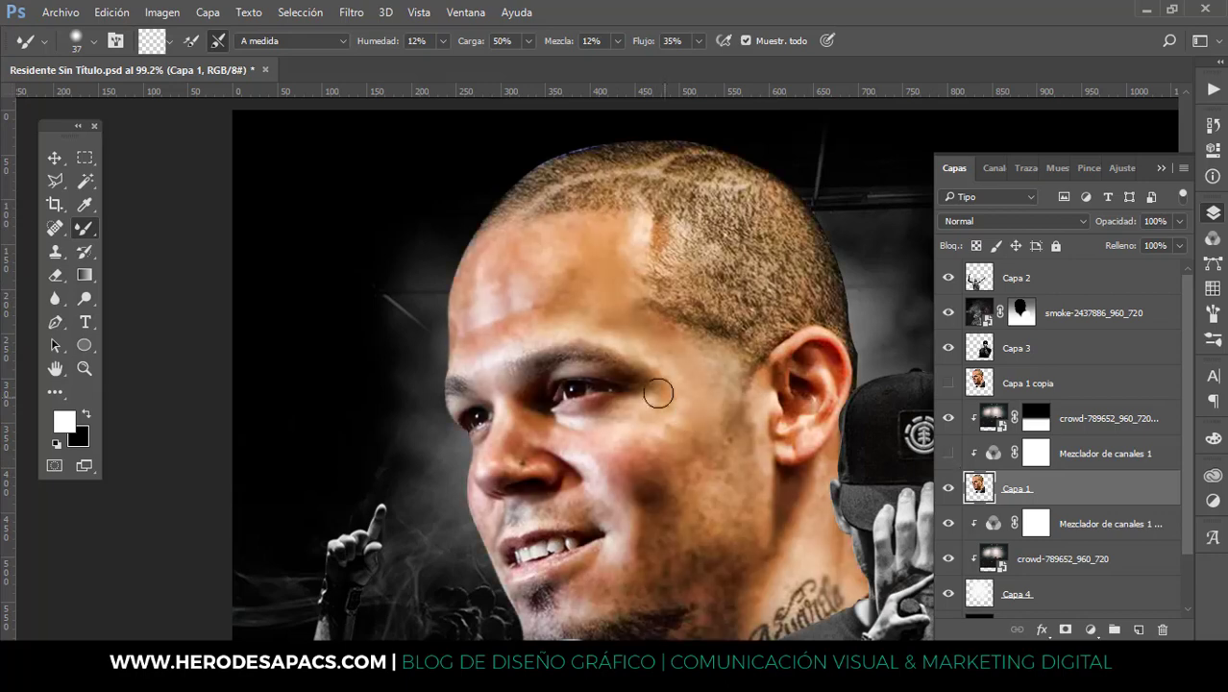
Smooth the portrait's cheek, temple and jaw on Capa 1 with Mixer Brush strokes, varying the brush from 35 to 59 px
scroll(615, 384, "down", 1)
left_click_drag(599, 356, 572, 282)
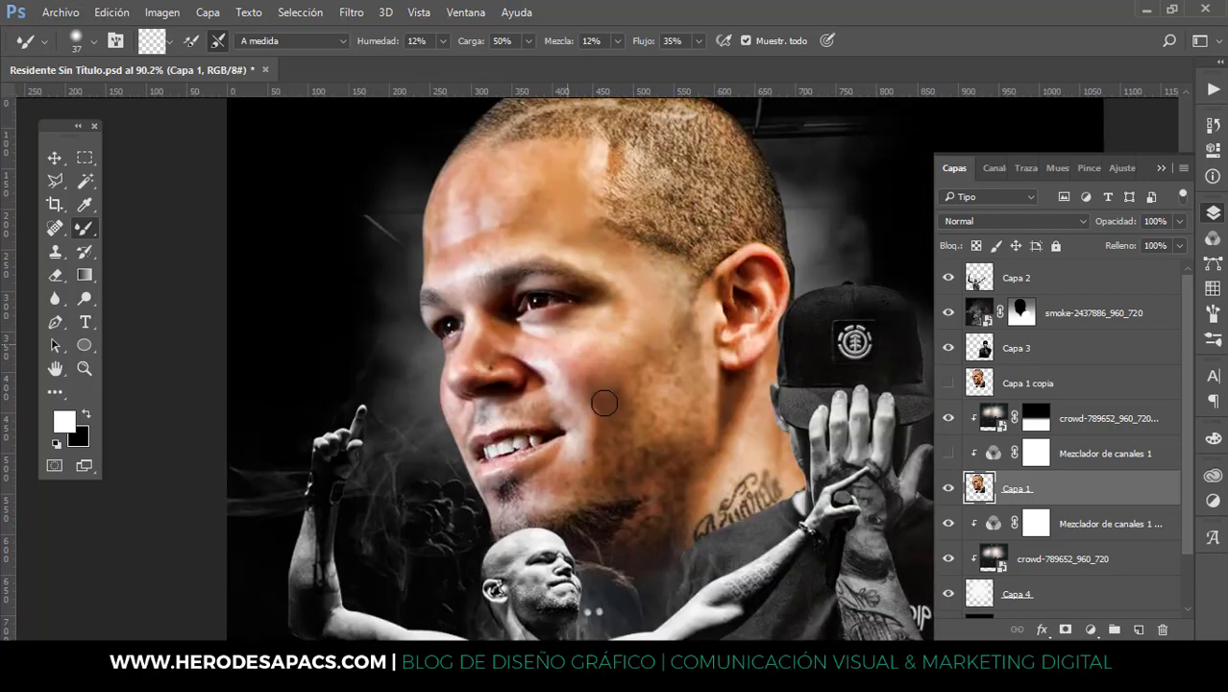
left_click_drag(688, 285, 674, 428)
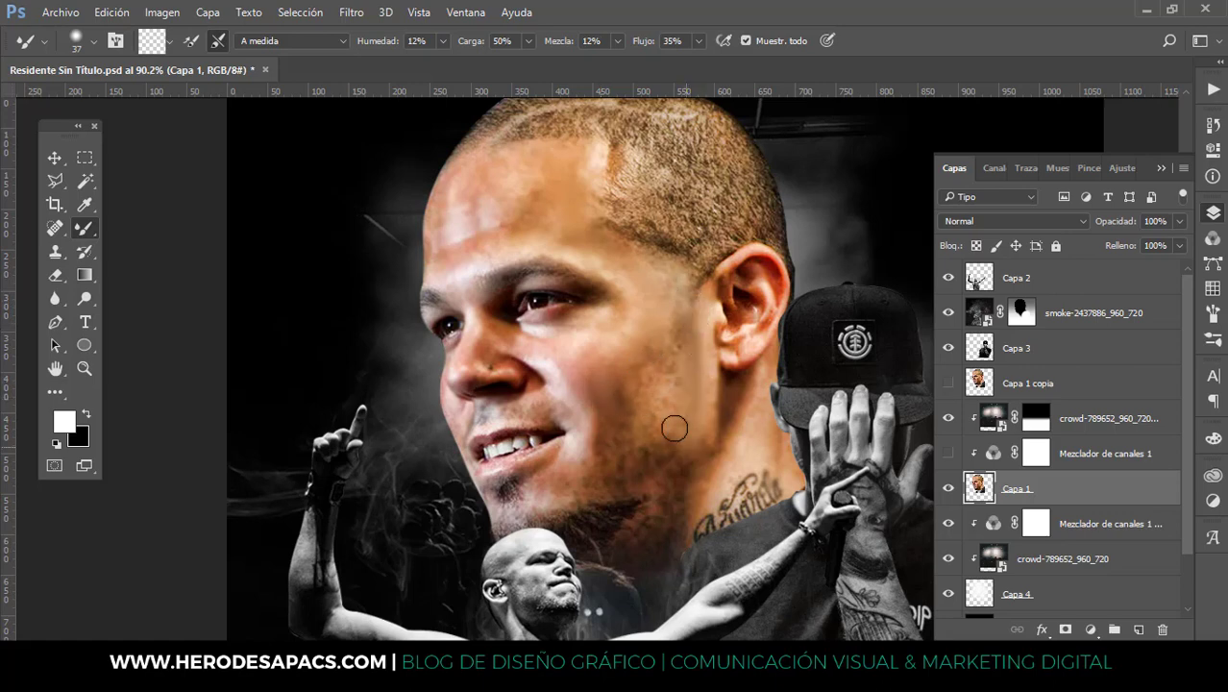
mouse_move(667, 349)
left_mouse_down()
mouse_move(680, 349)
mouse_move(614, 337)
left_mouse_up()
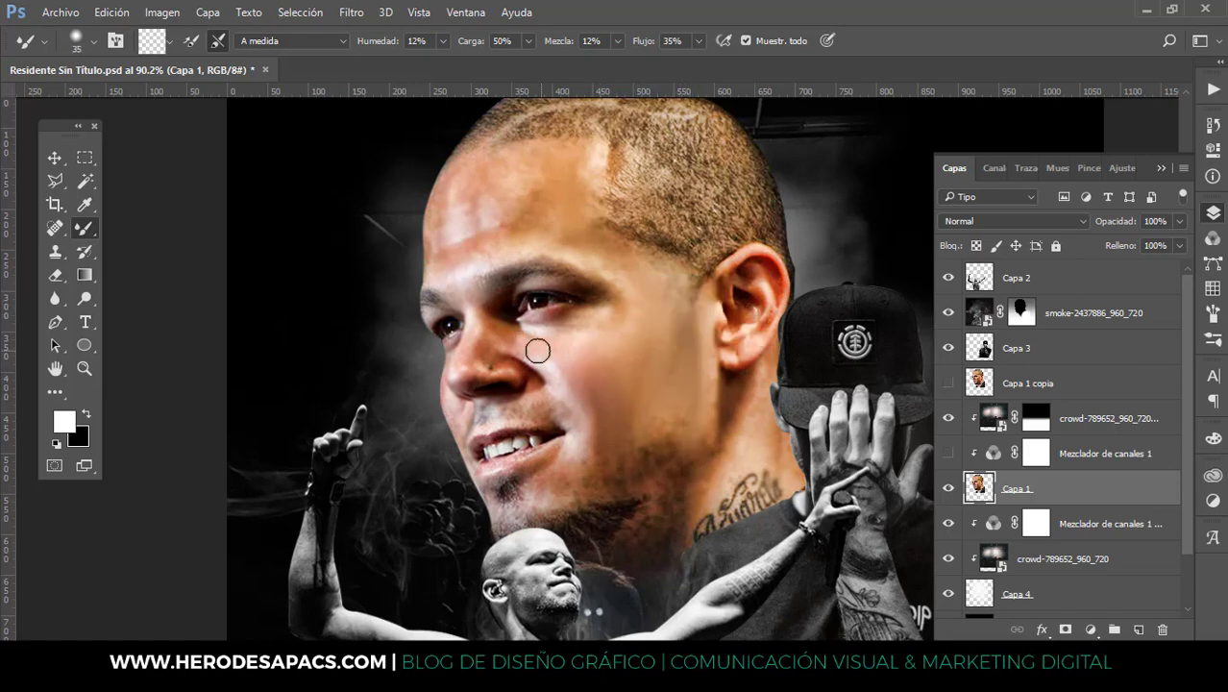
left_click_drag(651, 403, 674, 404)
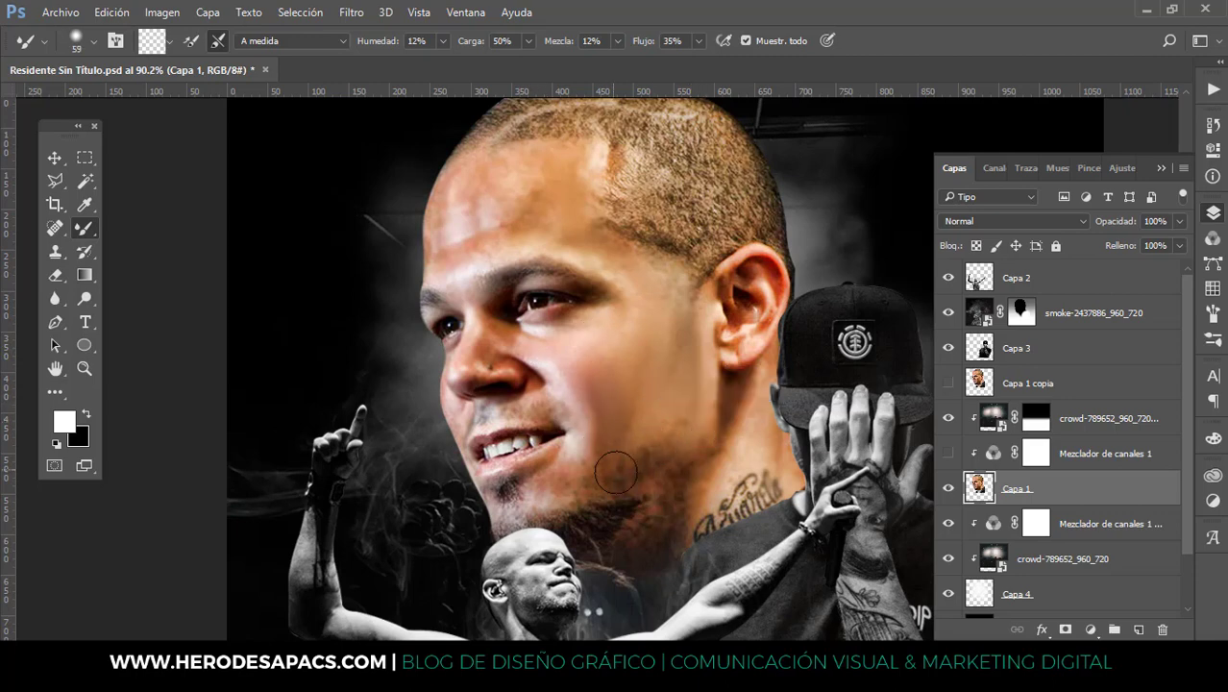
Blend the skin across the forehead and beside the mouth with the Mixer Brush, reducing the size from 39 to 19 px
left_click_drag(562, 246, 546, 241)
mouse_move(600, 183)
left_mouse_down()
mouse_move(583, 220)
mouse_move(526, 236)
mouse_move(504, 169)
mouse_move(464, 180)
left_mouse_up()
left_click_drag(464, 180, 442, 254)
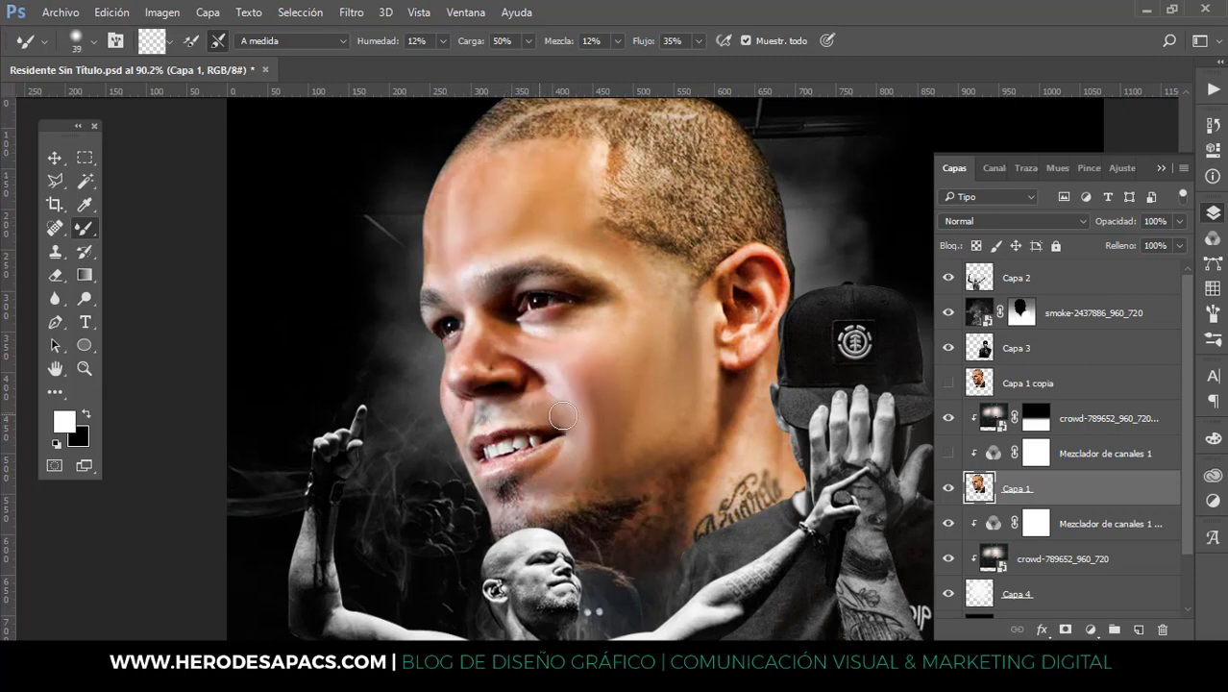
left_click_drag(549, 385, 556, 384)
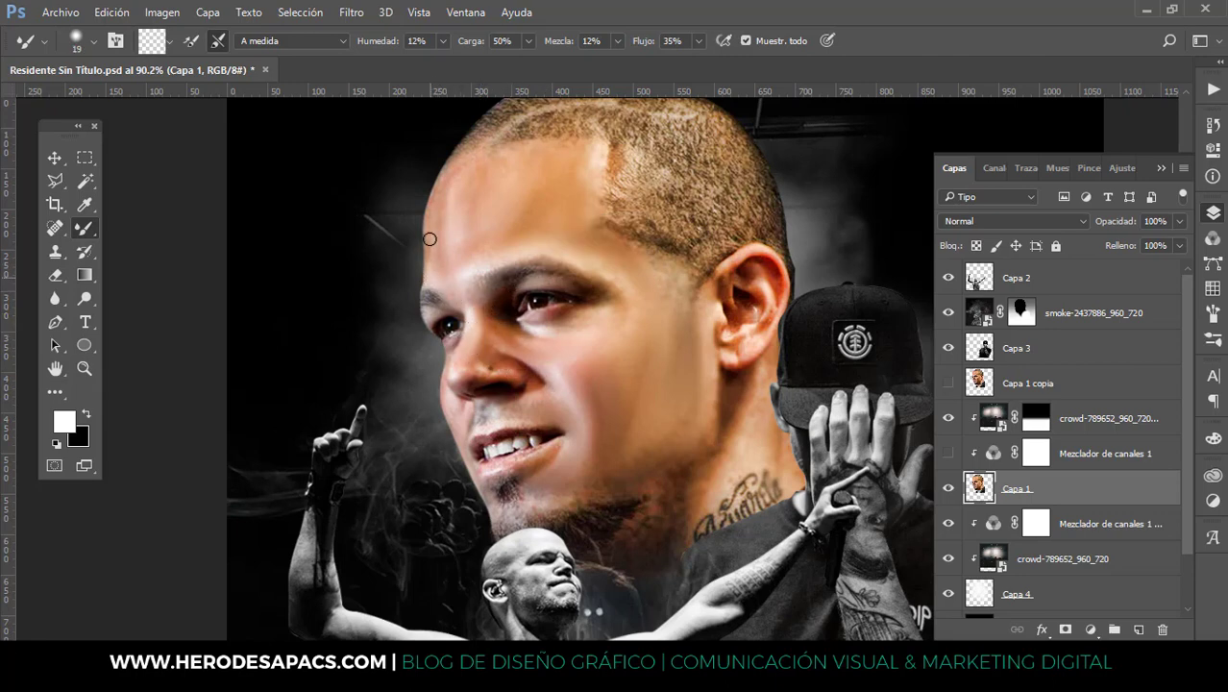
Blend the skin on the forehead and along the rear jaw of the large portrait with 46 and 41 px Mixer Brush strokes
scroll(492, 184, "down", 2)
scroll(615, 375, "up", 1)
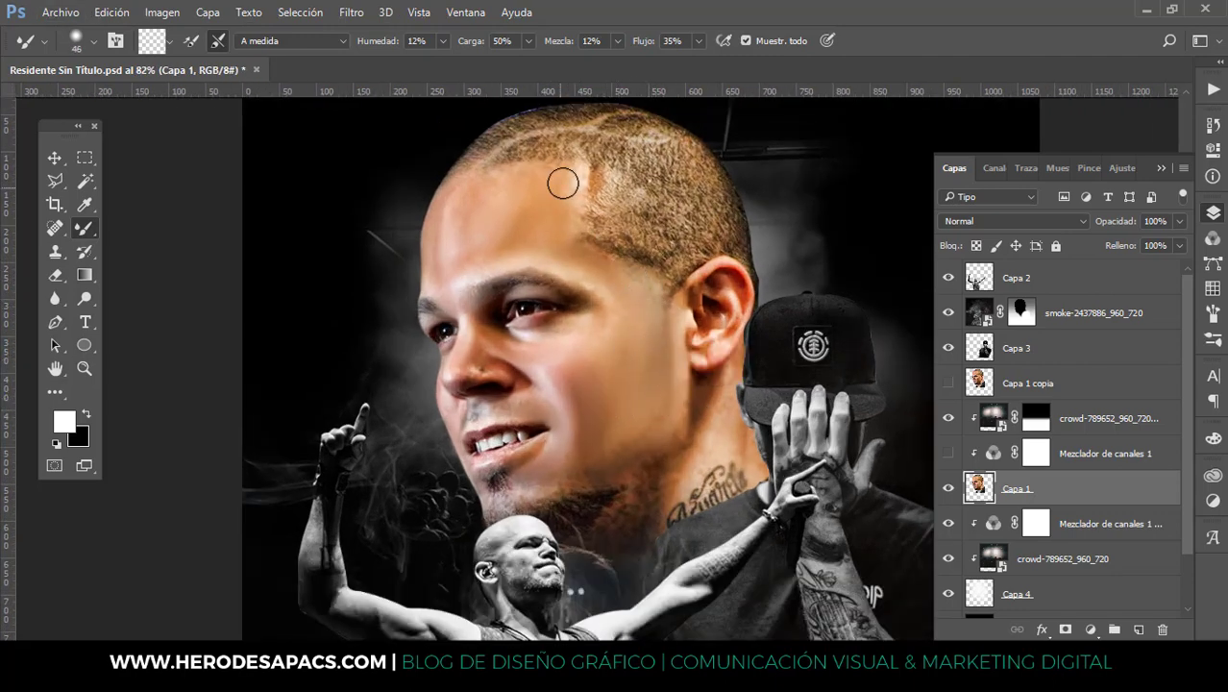
left_click_drag(501, 207, 450, 194)
left_click_drag(685, 429, 693, 430)
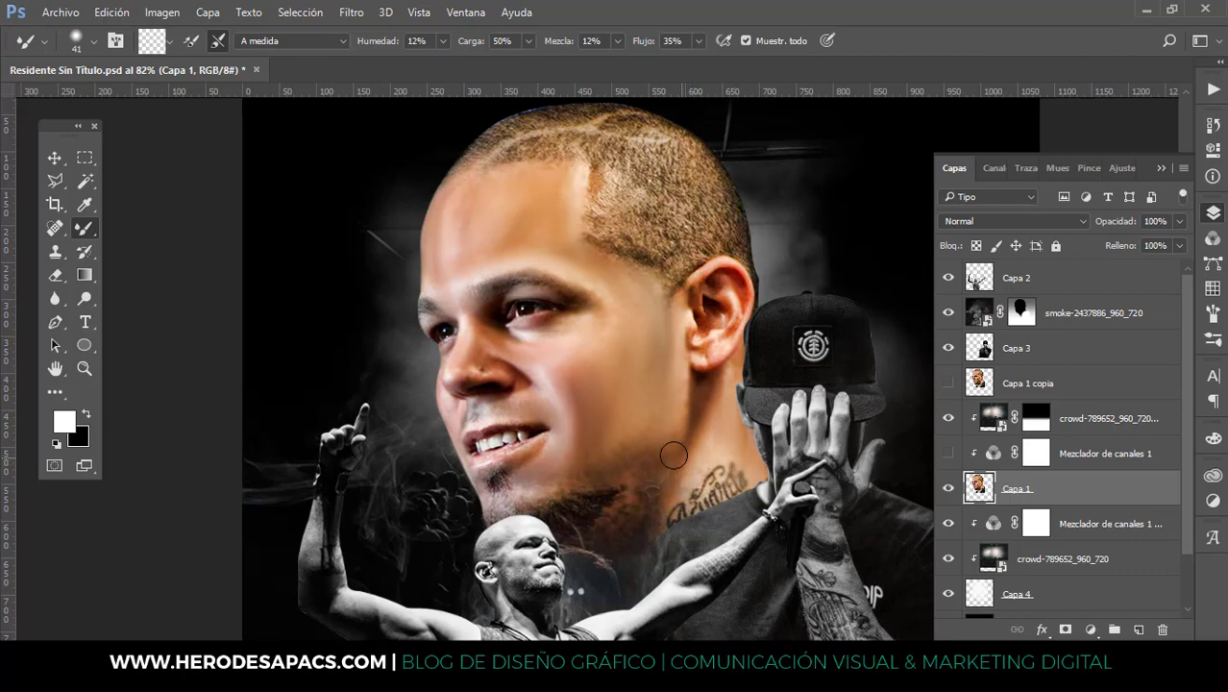
Show the Mezclador de canales 1 layer to check the smoothed portrait in black and white
scroll(684, 485, "down", 1)
scroll(659, 424, "down", 2)
key("v")
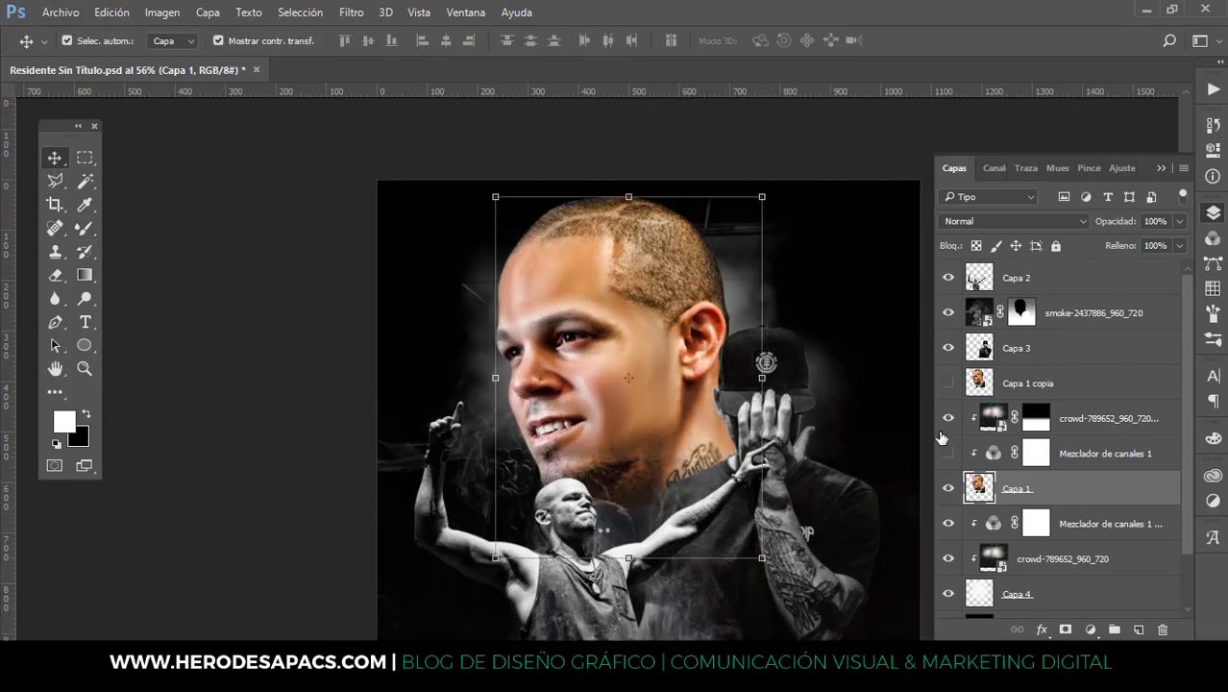
left_click(949, 453)
key("r")
scroll(657, 365, "up", 4)
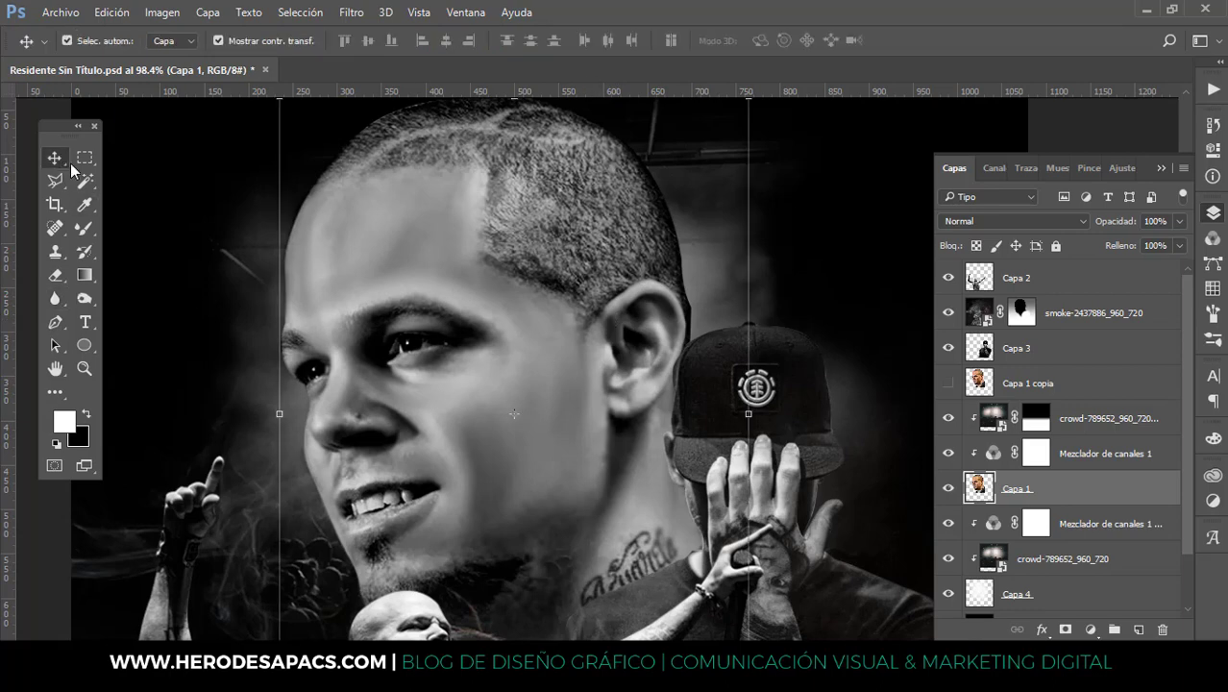
With the channel mixer hidden, blend the temple, cheek and eye area on Capa 1 using the Mixer Brush at 19 to 25 px
left_click(85, 227)
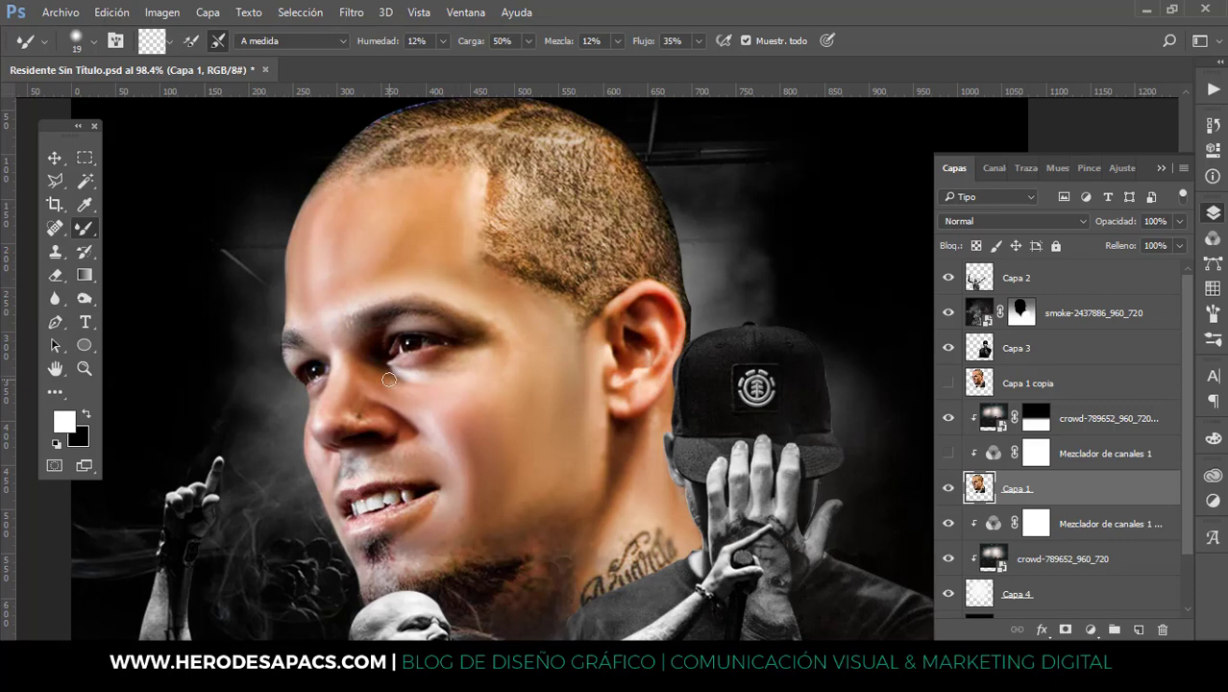
left_click_drag(583, 331, 596, 331)
right_click(466, 386, "alt")
right_click(416, 446, "alt")
scroll(463, 437, "down", 2)
right_click(481, 367, "alt")
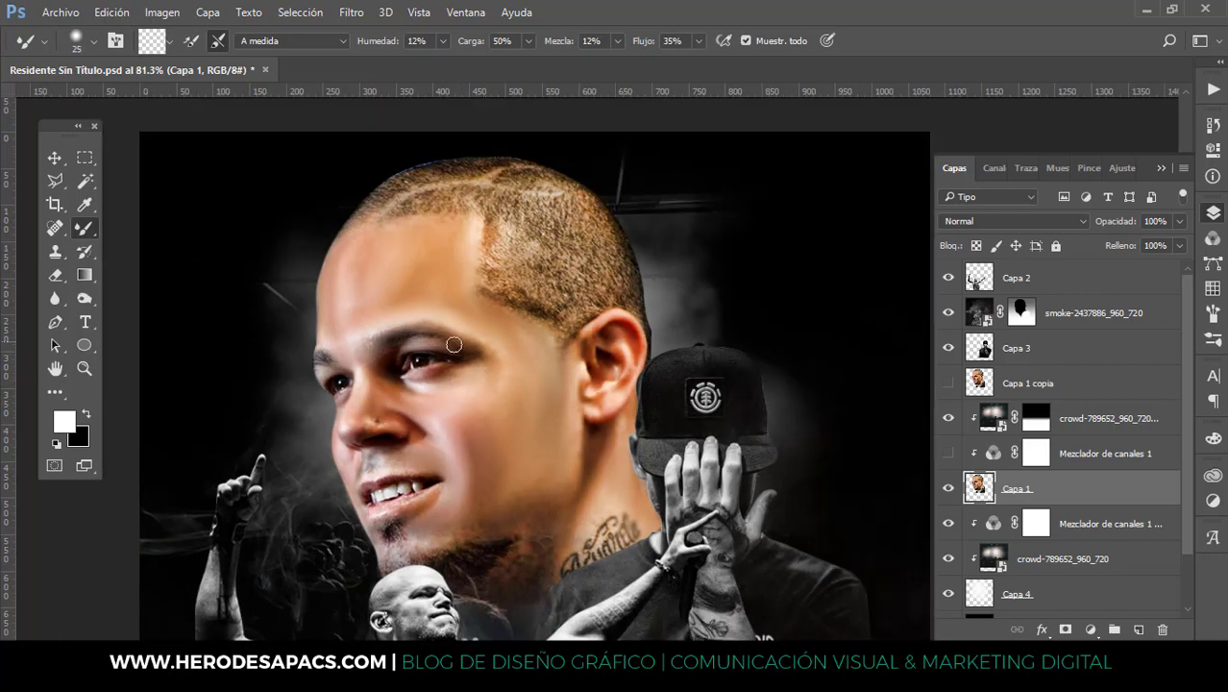
Turn the Mezclador de canales 1 layer back on to return the large portrait to black and white
scroll(514, 450, "down", 1)
key("v")
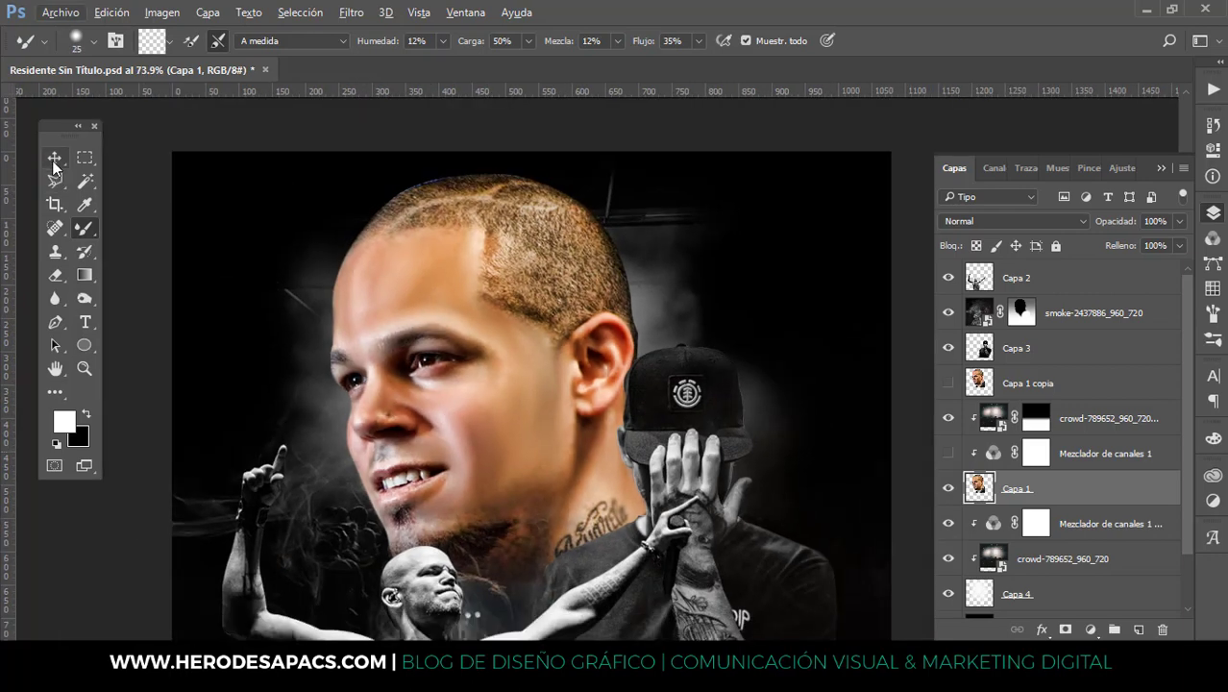
scroll(454, 361, "down", 2)
left_click(945, 454)
scroll(634, 446, "down", 1)
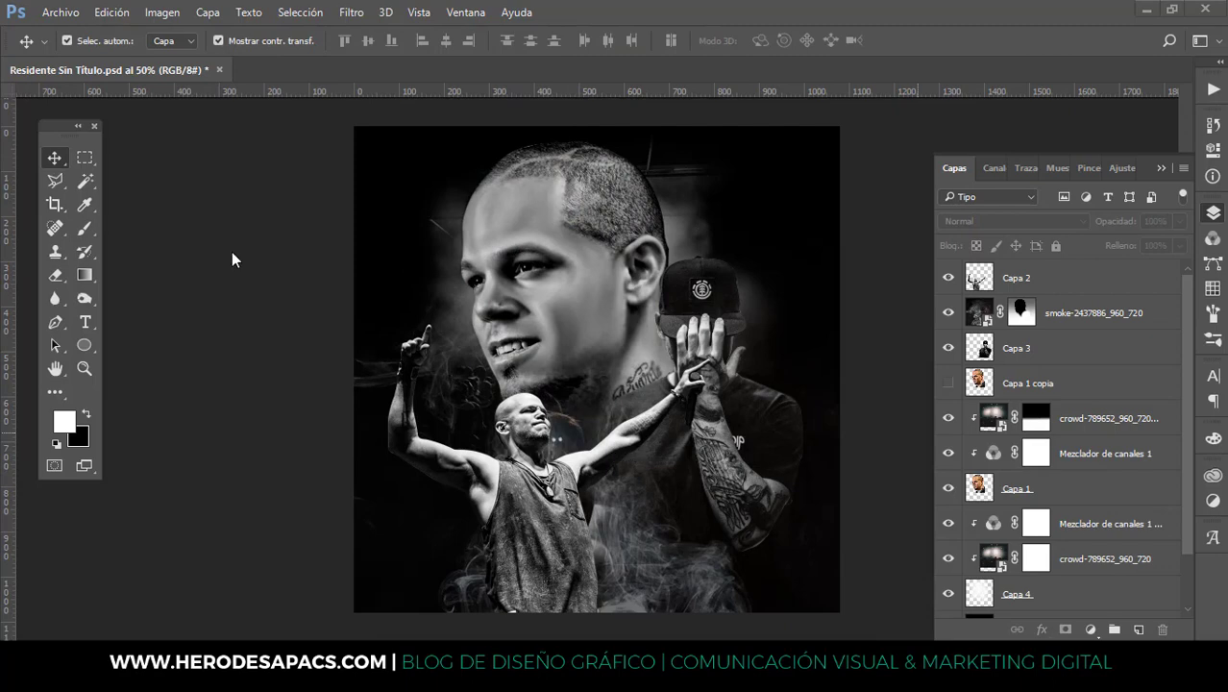
Place the confetti-2571539_960_720 image as an embedded element in the poster
left_click(61, 12)
left_click(82, 345)
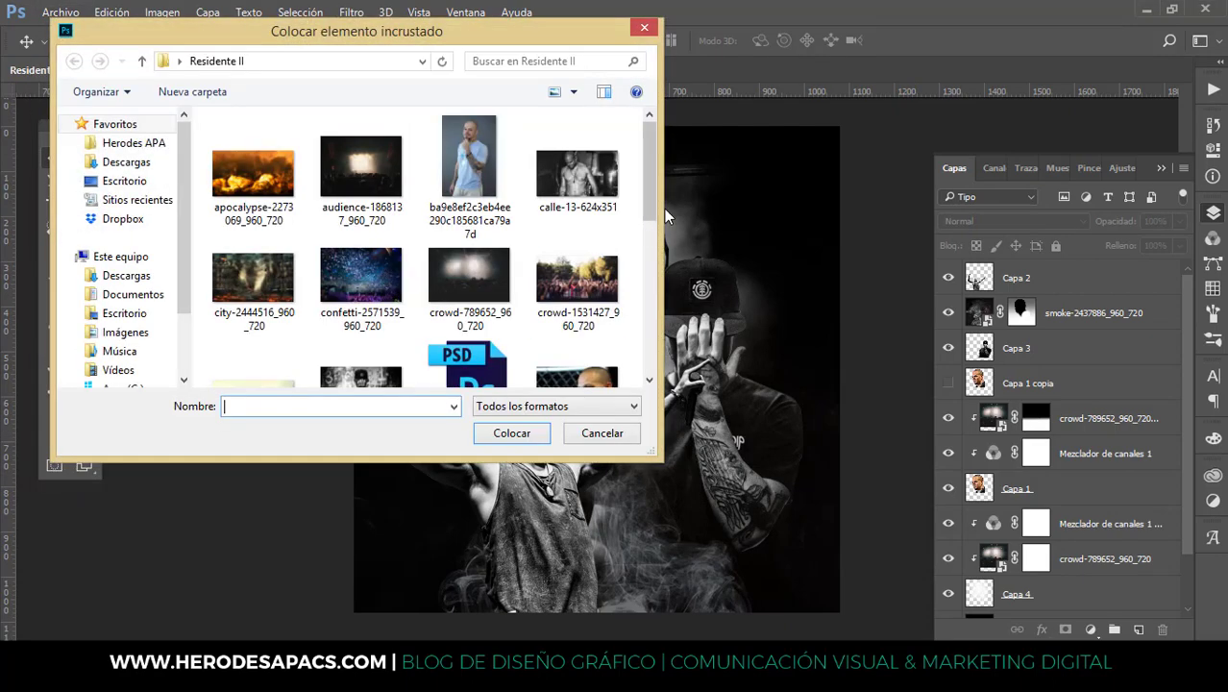
left_click(361, 281)
left_click(506, 433)
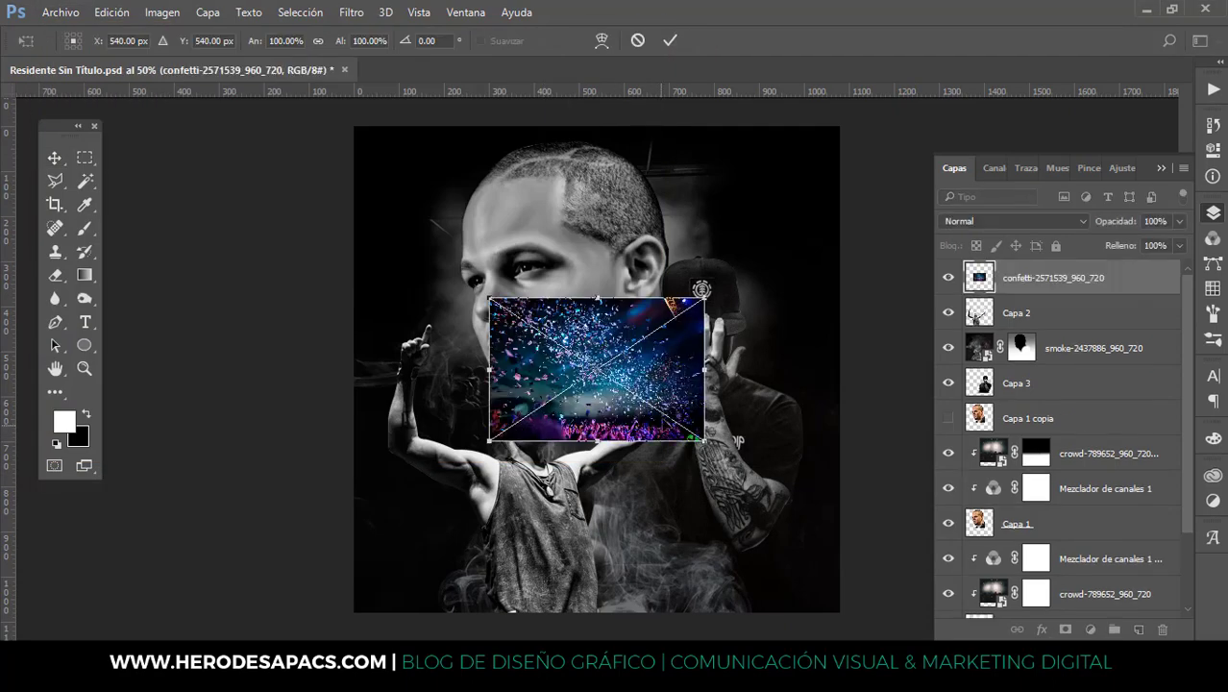
left_click(663, 41)
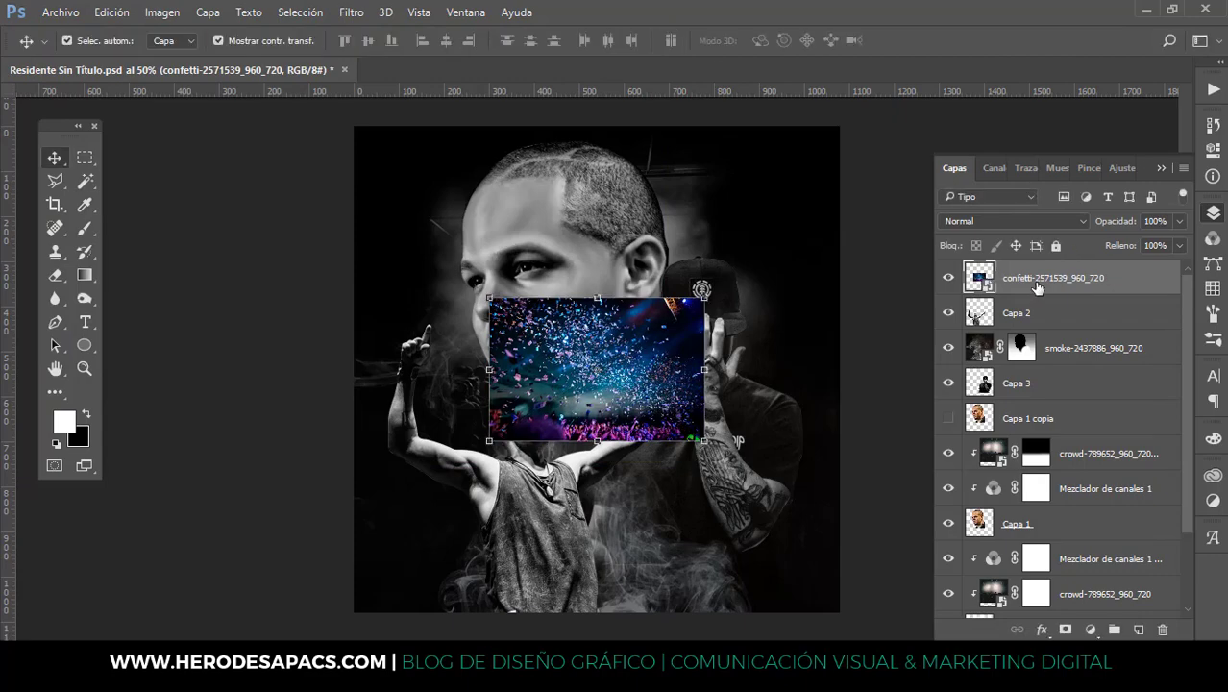
Move the confetti layer below Capa 2, enlarge it to about 348% to cover the whole canvas, and shift it slightly right
left_click_drag(1037, 286, 1035, 331)
key("ctrl+t")
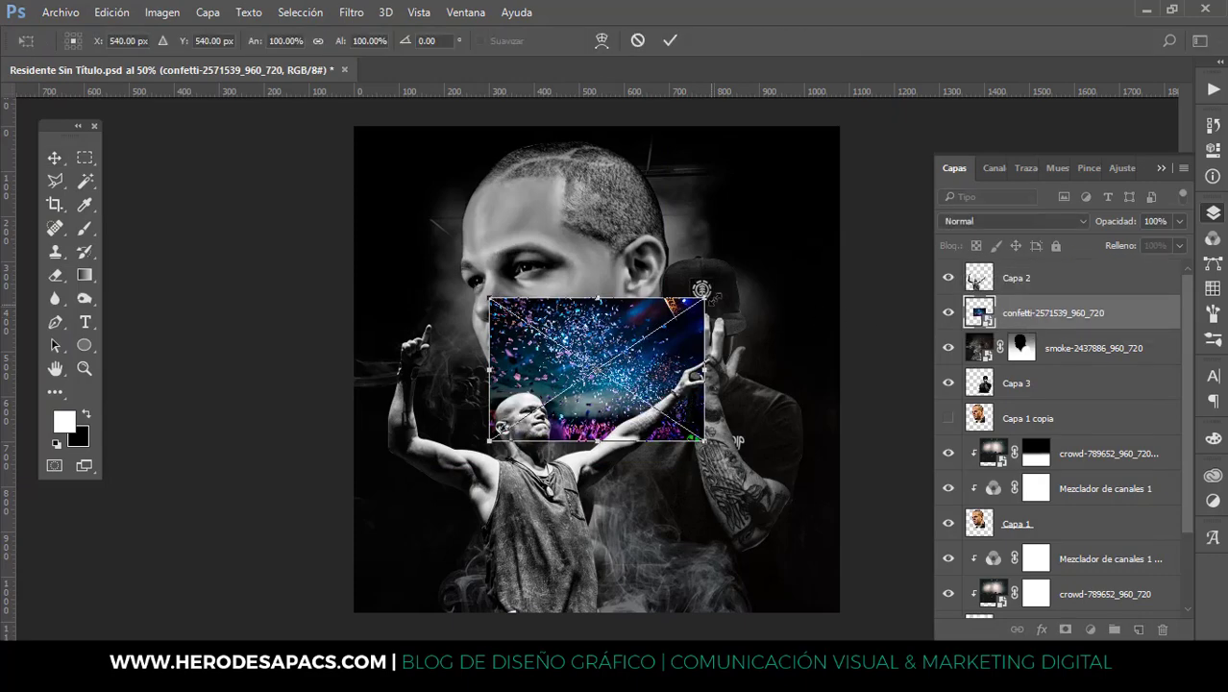
left_click_drag(704, 298, 834, 210)
left_click_drag(489, 210, 349, 118)
left_click_drag(834, 441, 888, 476)
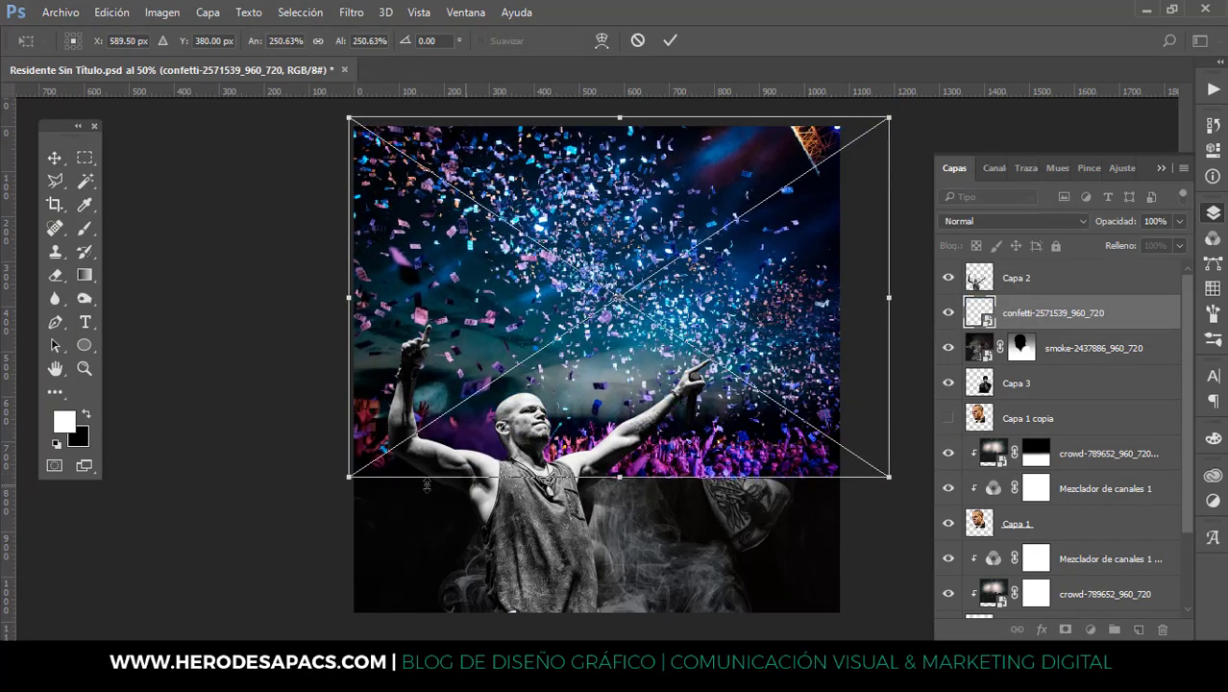
left_click_drag(349, 476, 231, 556)
left_click_drag(888, 557, 949, 596)
left_click_drag(230, 596, 197, 617)
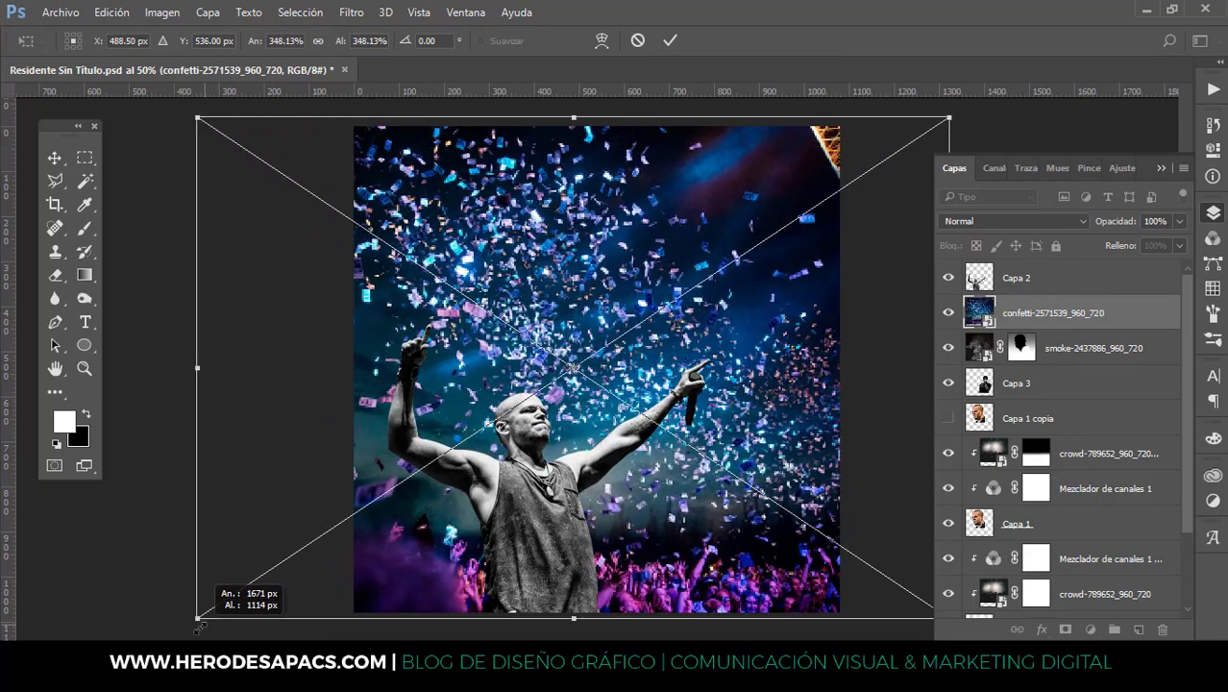
left_click_drag(685, 333, 720, 315)
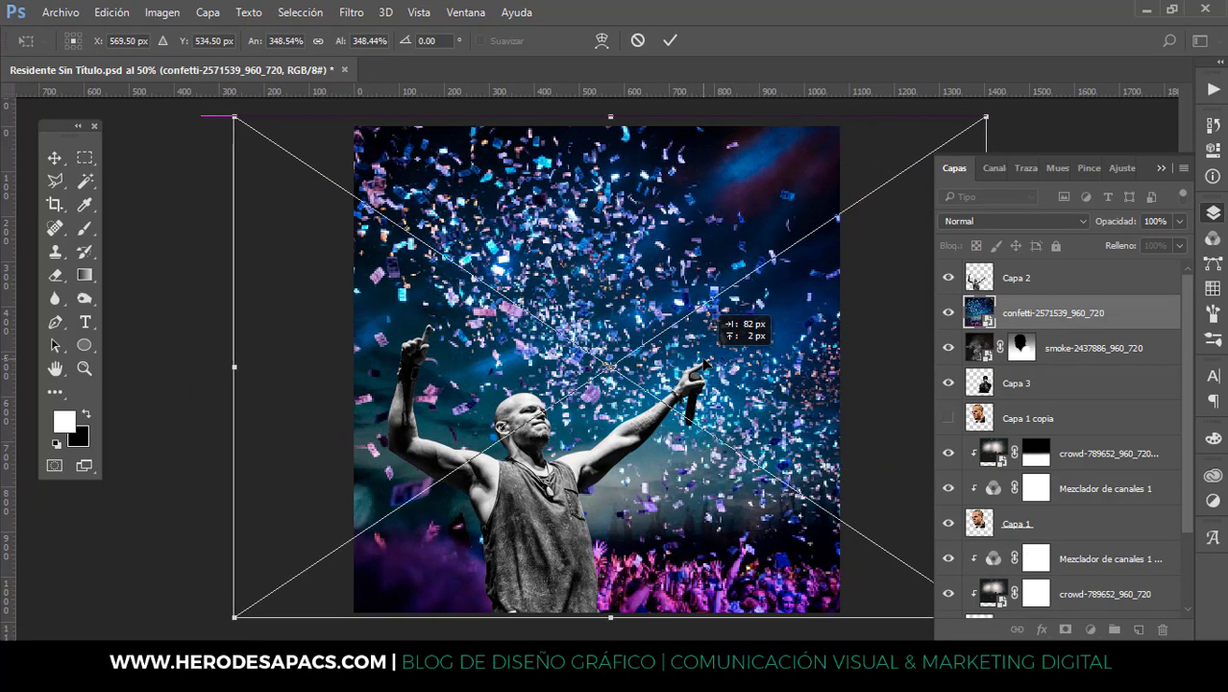
left_click(670, 41)
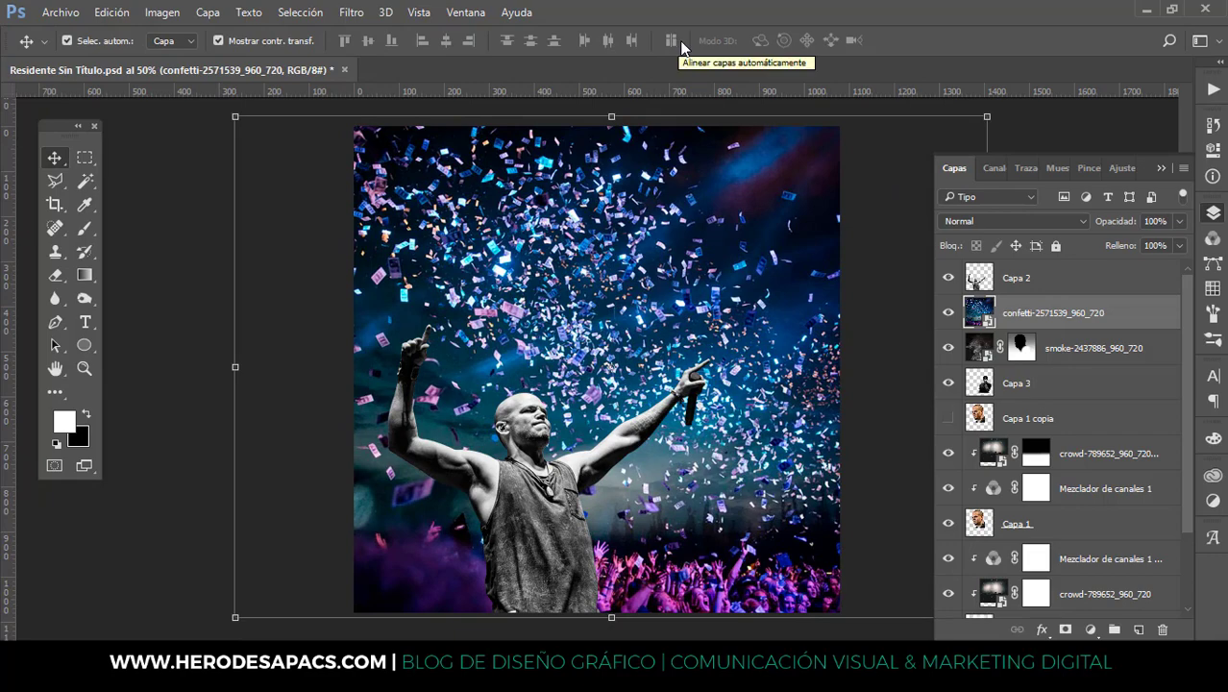
Set the confetti layer's blend mode to Luz suave and shift the image to the left
left_click(1054, 221)
left_click(982, 410)
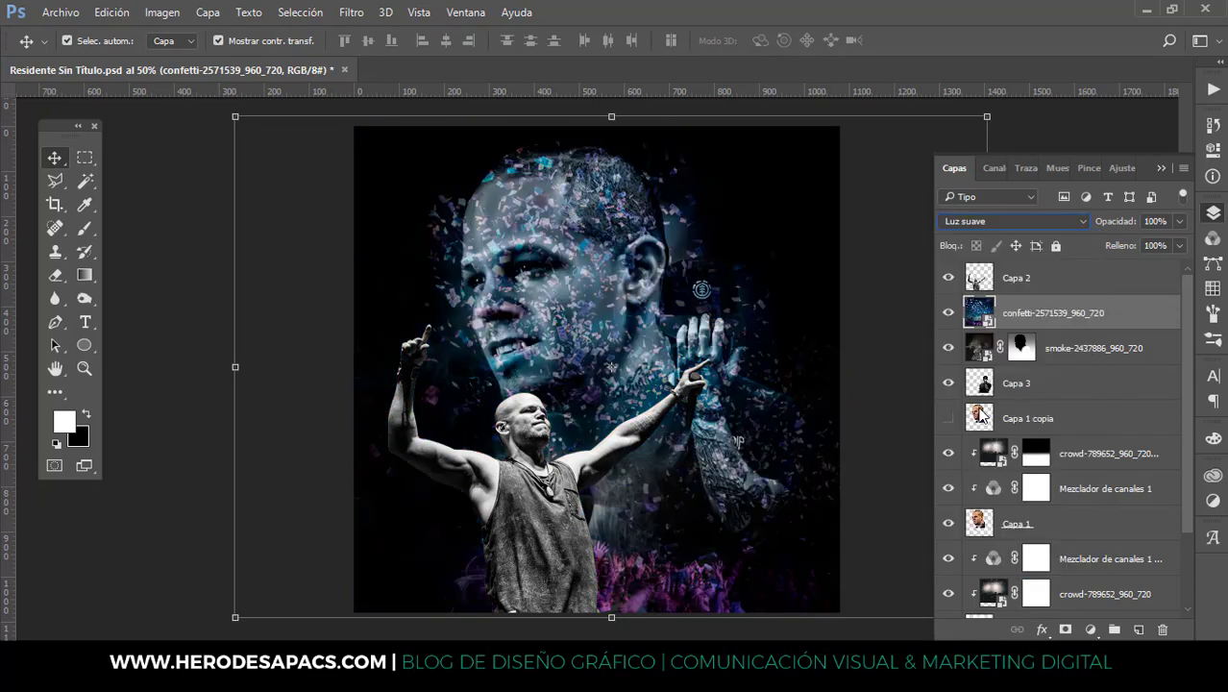
key("ctrl+t")
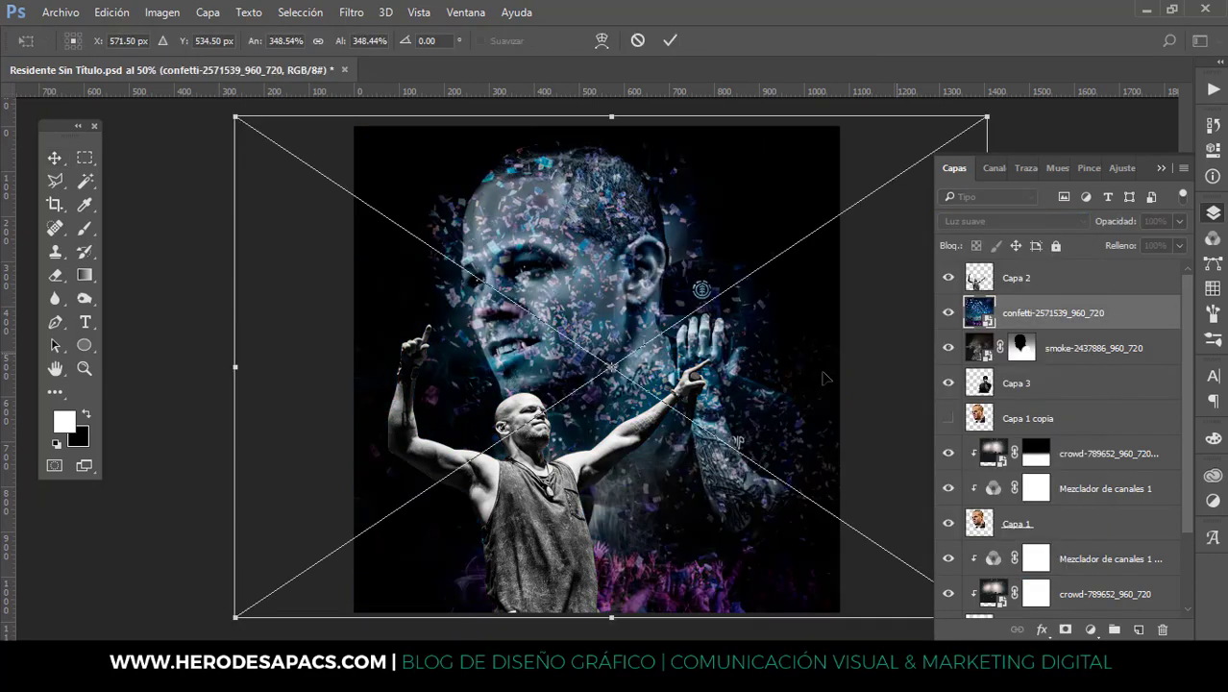
left_click_drag(764, 378, 701, 379)
key("Return")
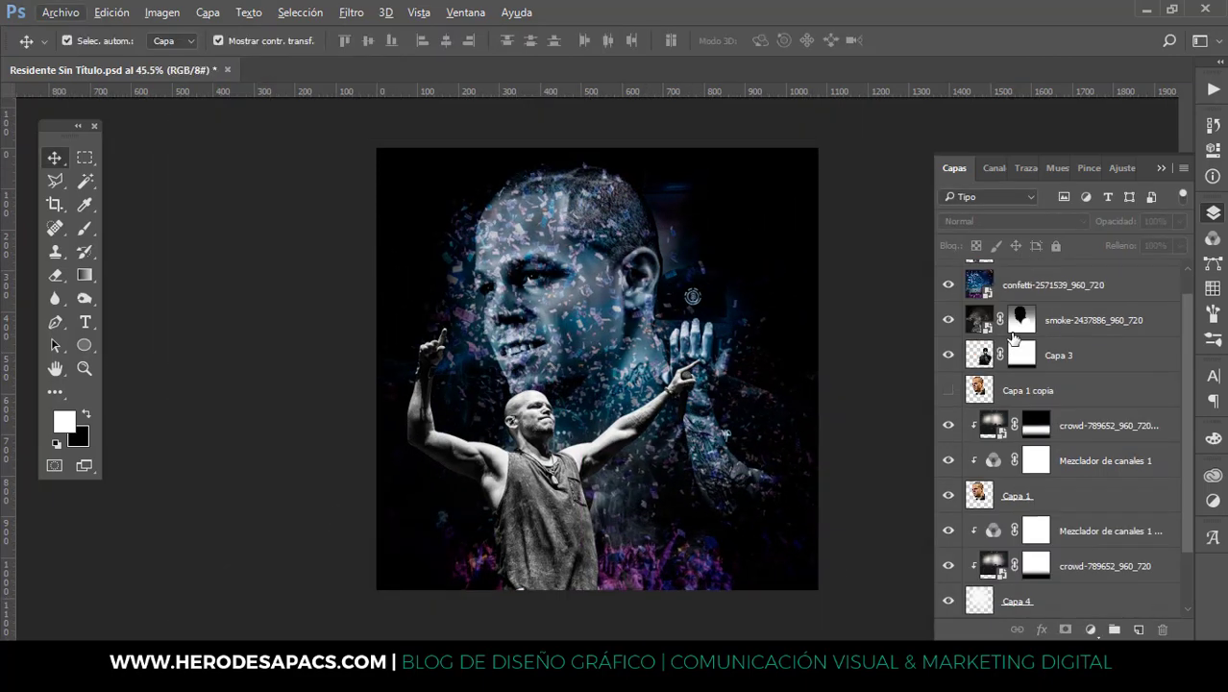
Hide the confetti and Mezclador de canales 1 layers, and select Capa 1 for retouching with the Burn tool
left_click(947, 285)
scroll(531, 212, "up", 6)
key("o")
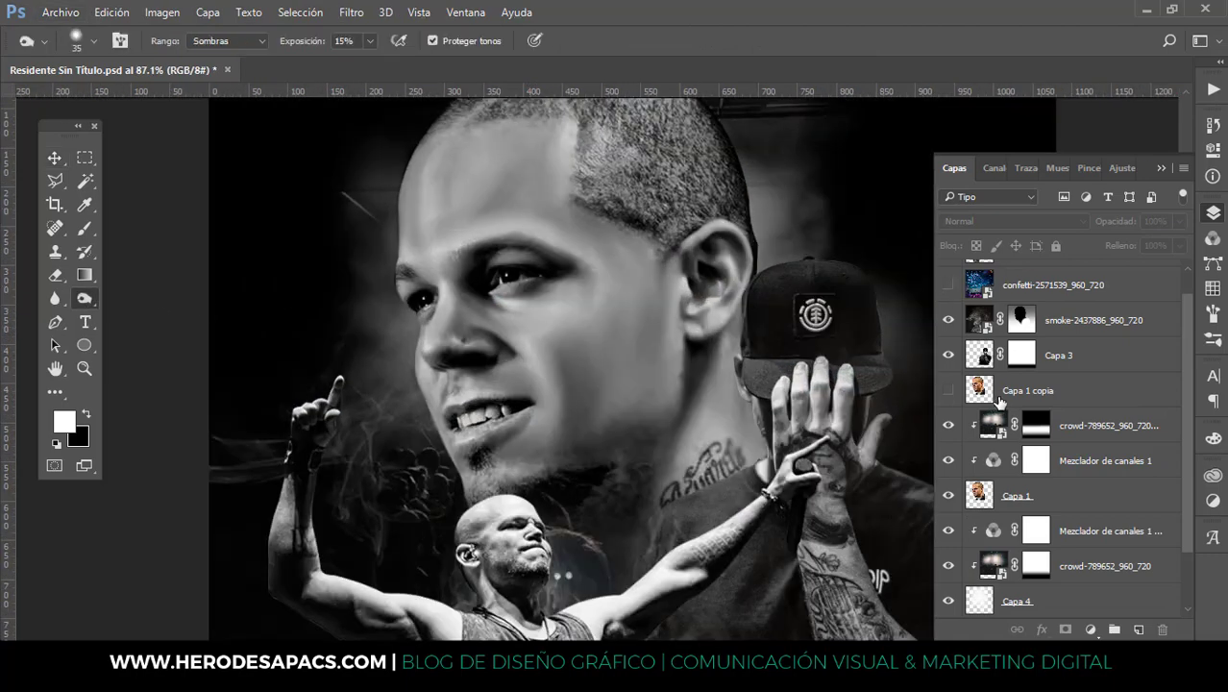
left_click(1017, 496)
left_click(948, 462)
Burn the shadows around the brow, lips and chin with brushes of about 25 px, setting exposure to 6% and then 10%
right_click(601, 335, "alt")
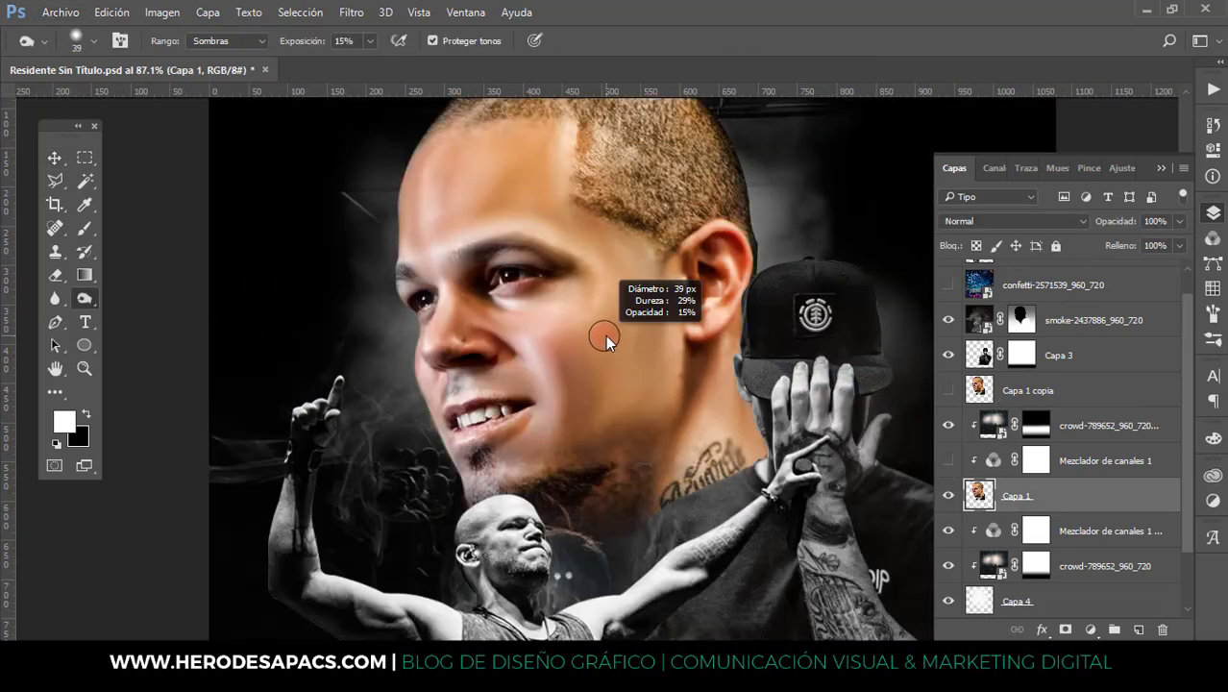
left_click_drag(369, 40, 358, 64)
left_click_drag(506, 245, 499, 245)
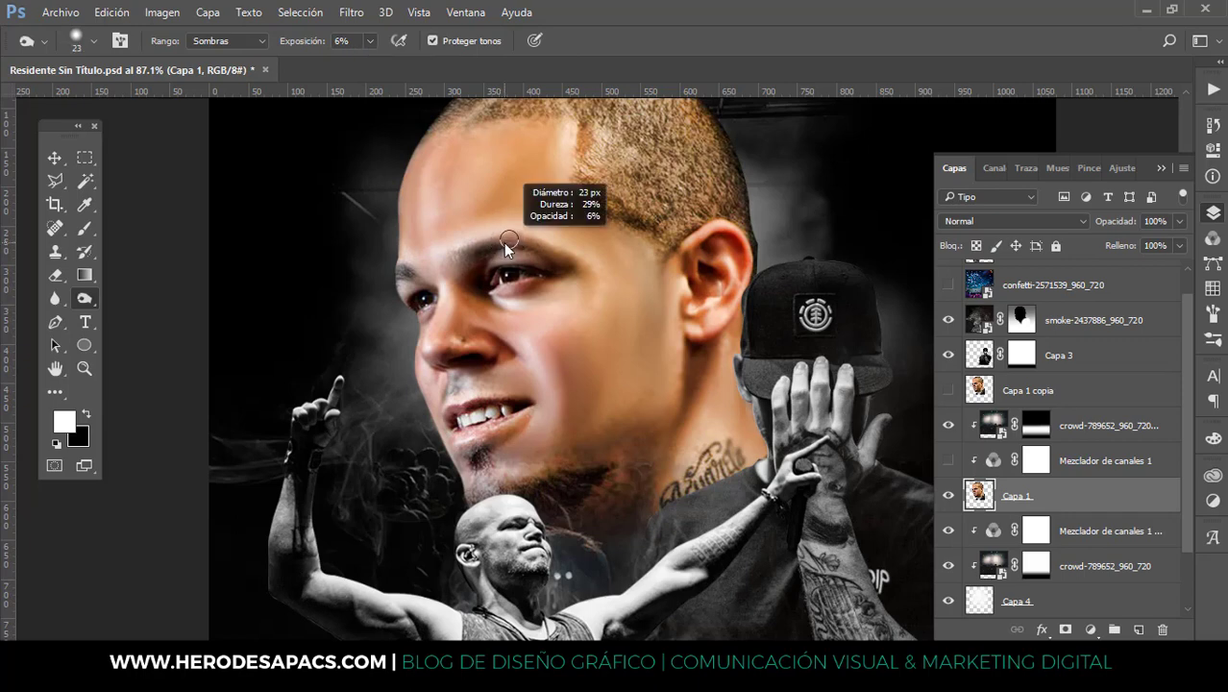
left_click_drag(370, 46, 375, 70)
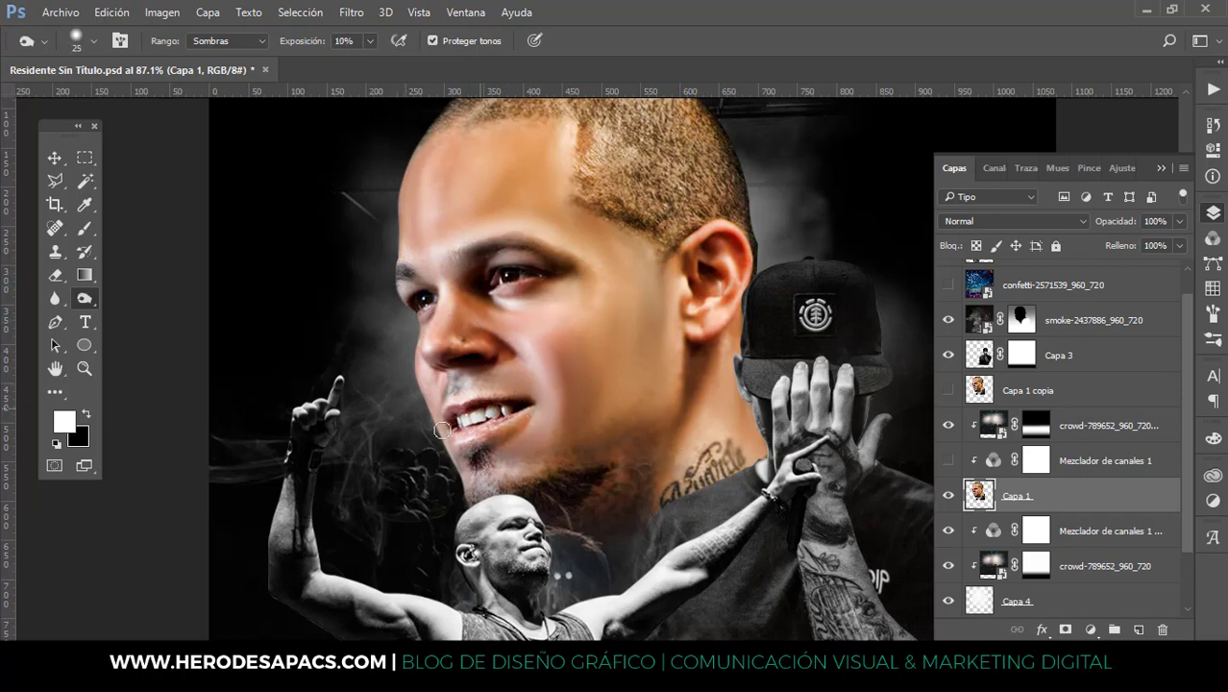
right_click(489, 423, "alt")
right_click(506, 471, "alt")
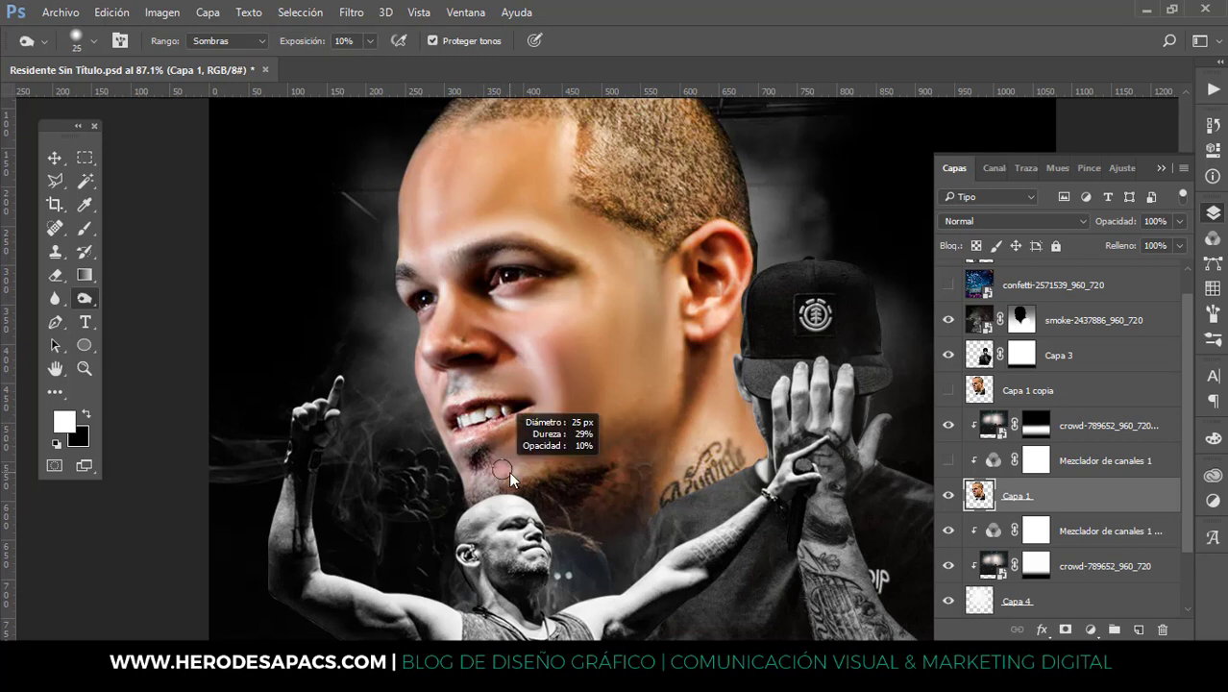
Burn the shadows on the portrait's cheek, temple, eye area and neck, varying the brush from 41 to 13 px
right_click(565, 367, "alt")
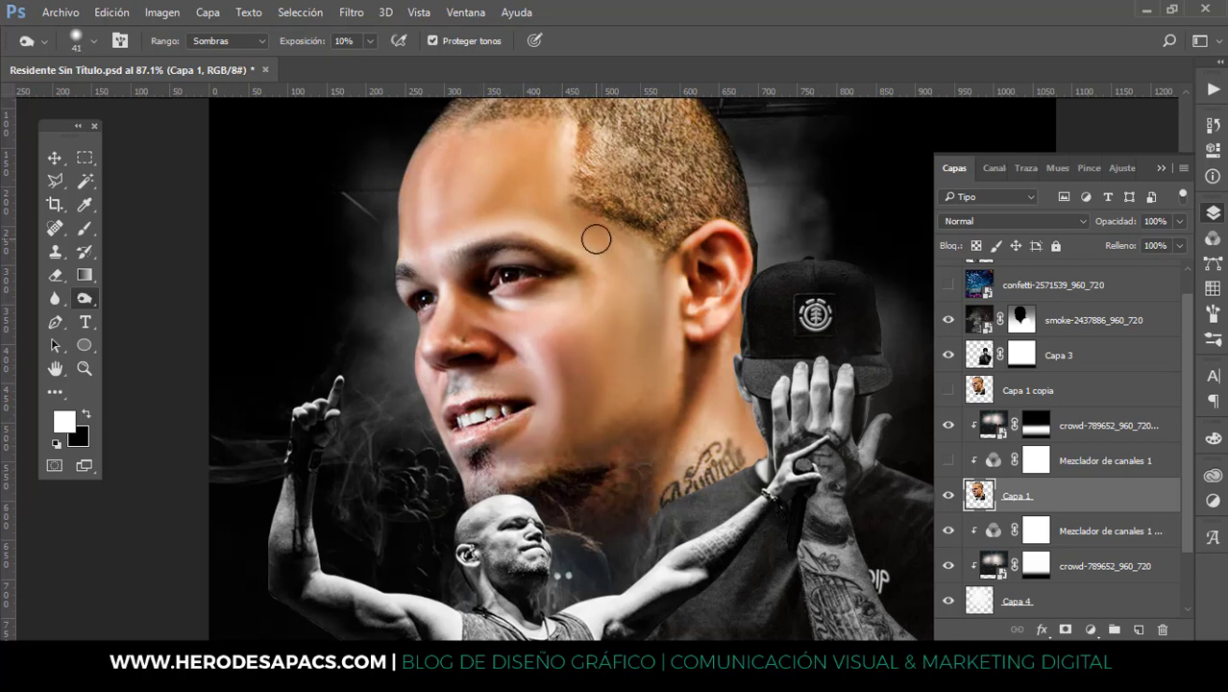
right_click(461, 291, "alt")
scroll(566, 449, "down", 1)
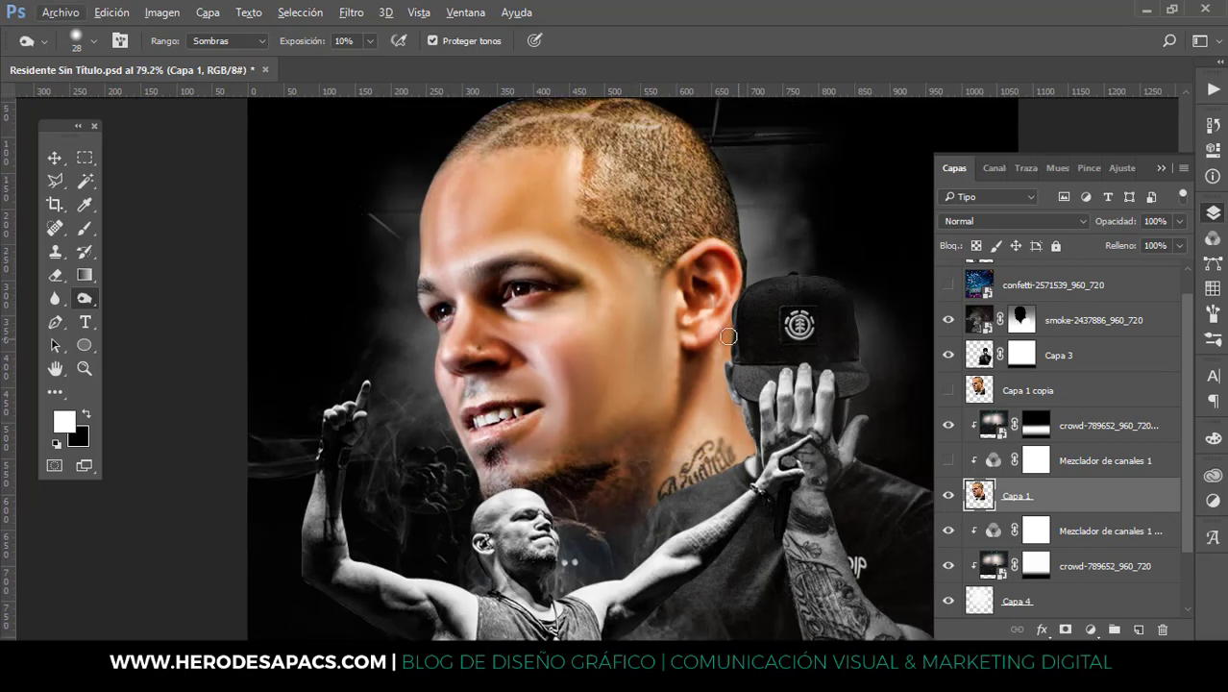
right_click(689, 423, "alt")
Show the Mezclador de canales 1 layer and burn the jaw, beard and hairline shadows with 38, 20 and 59 px brushes
left_click(948, 460)
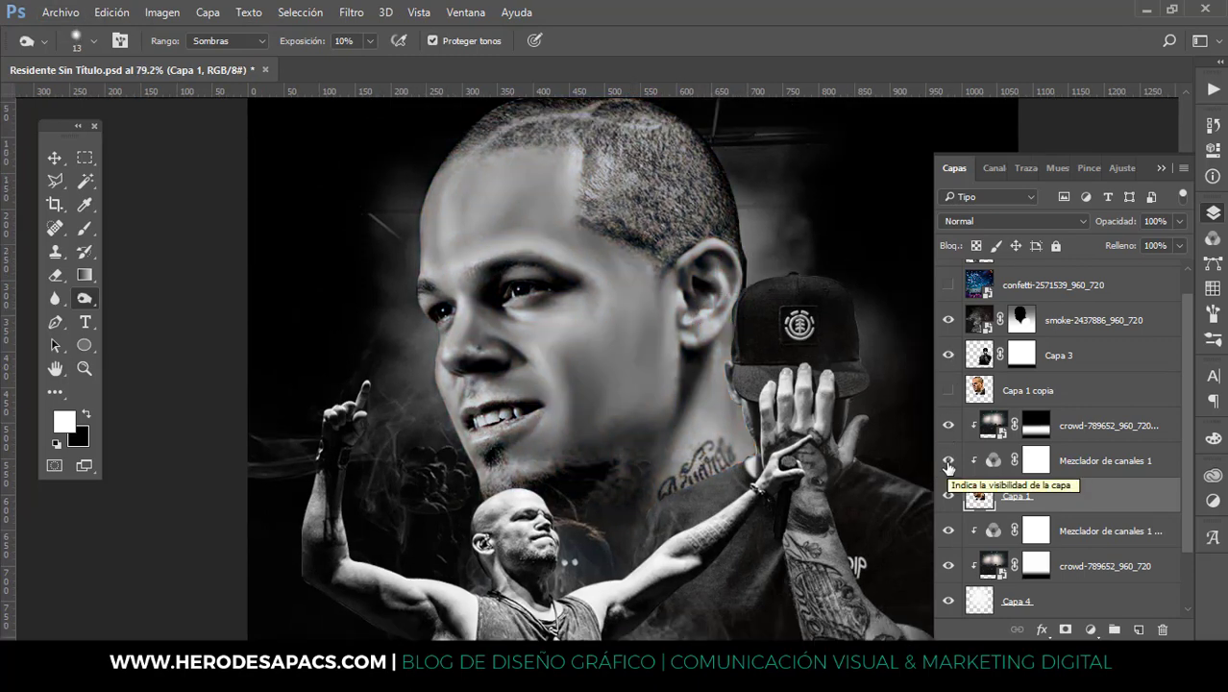
right_click(616, 375, "alt")
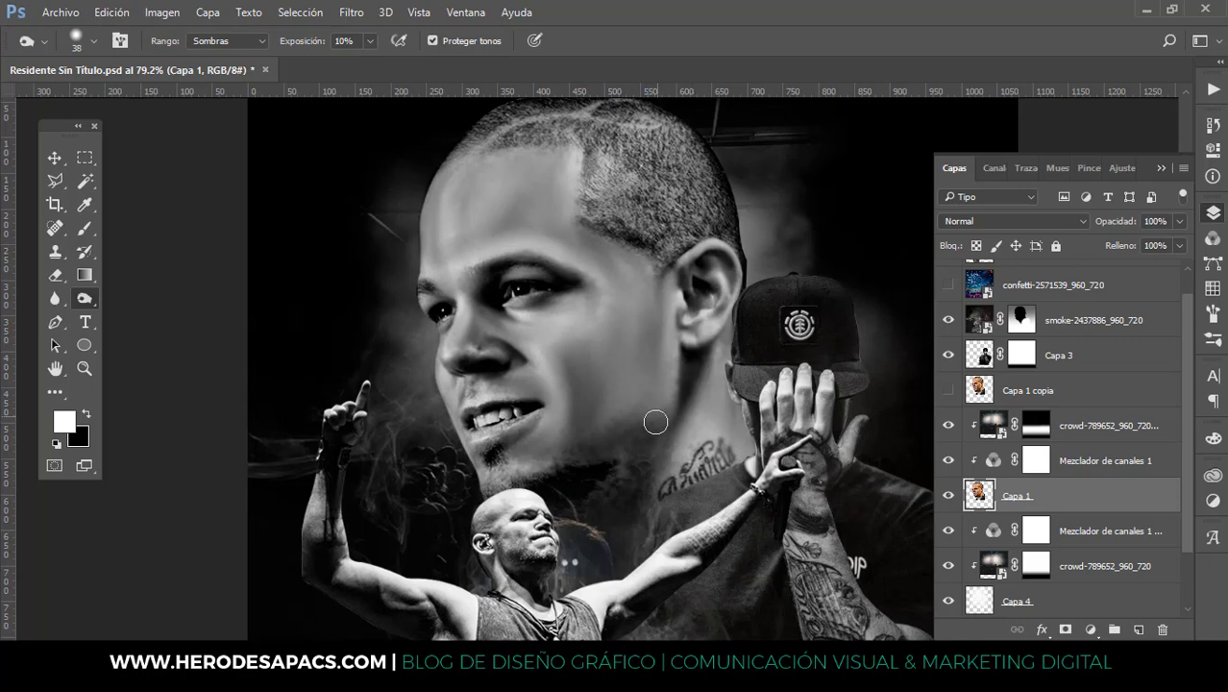
right_click(563, 492, "alt")
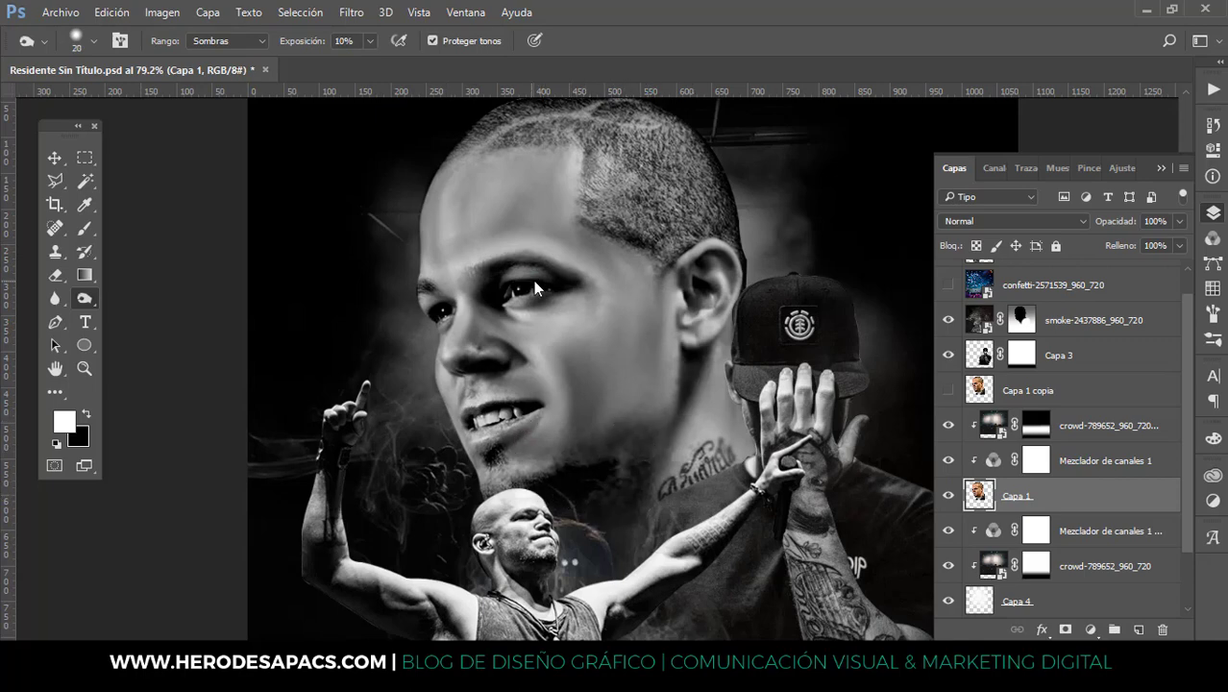
right_click(683, 236, "alt")
scroll(677, 407, "down", 1)
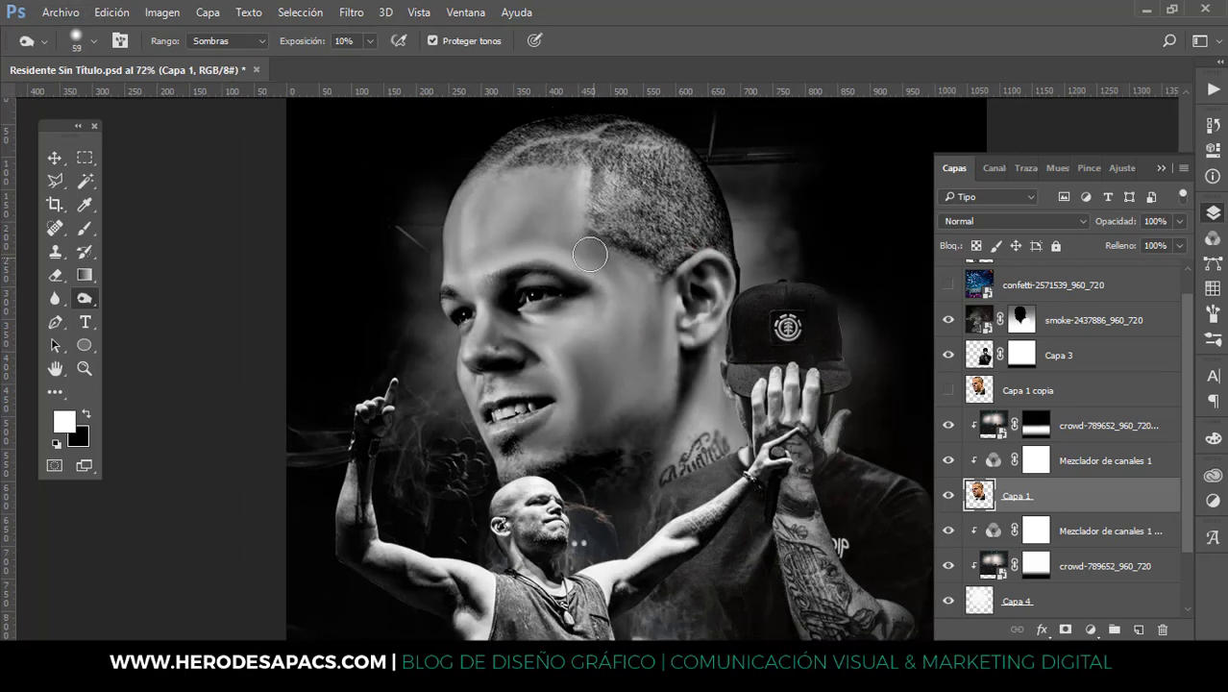
Deepen the shadows around the mouth, cheek and forehead with the Burn tool at 26 to 38 px
right_click(586, 402, "alt")
right_click(585, 402, "alt")
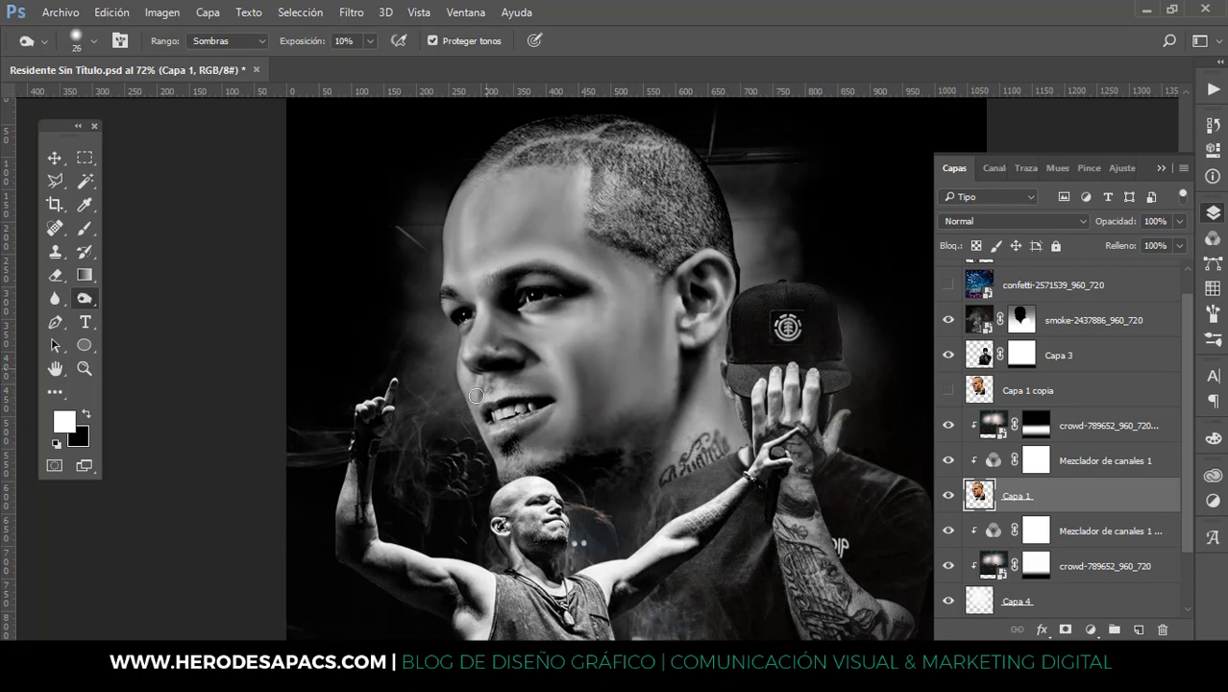
scroll(551, 263, "down", 1)
right_click(523, 251, "alt")
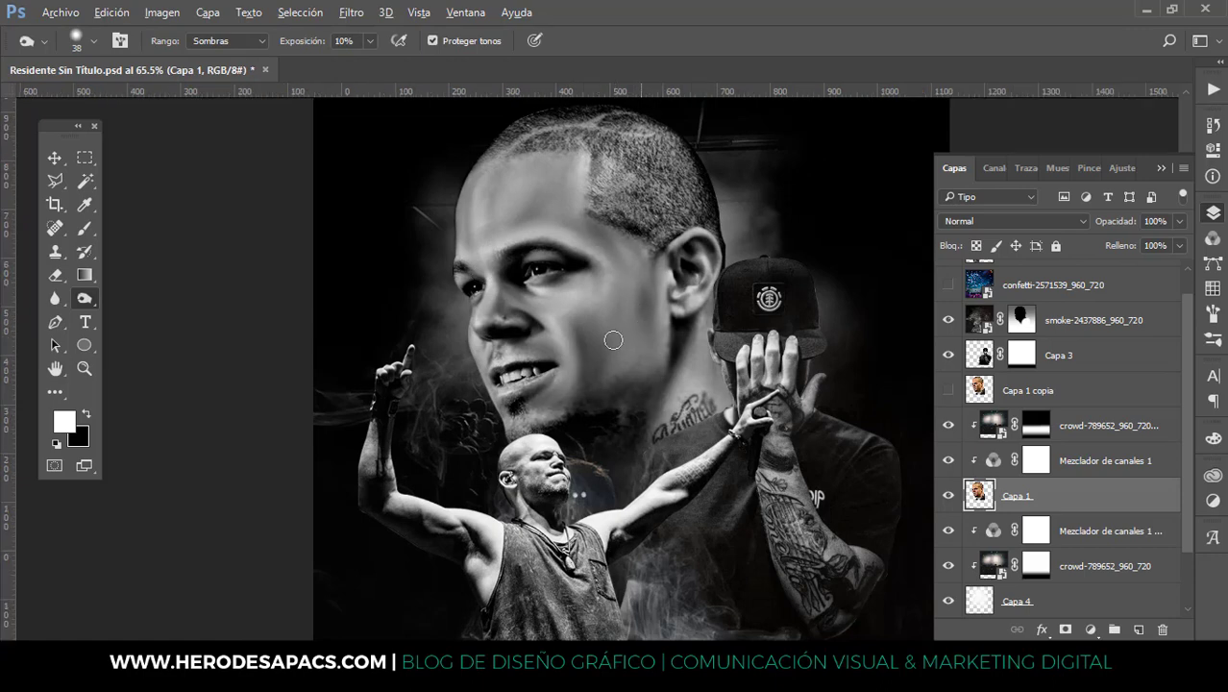
left_click_drag(612, 340, 583, 325)
Dodge the highlights on the portrait's forehead with brushes of 21 and 42 px, setting exposure to 10% and then 5%
right_click(84, 298)
left_click(173, 299)
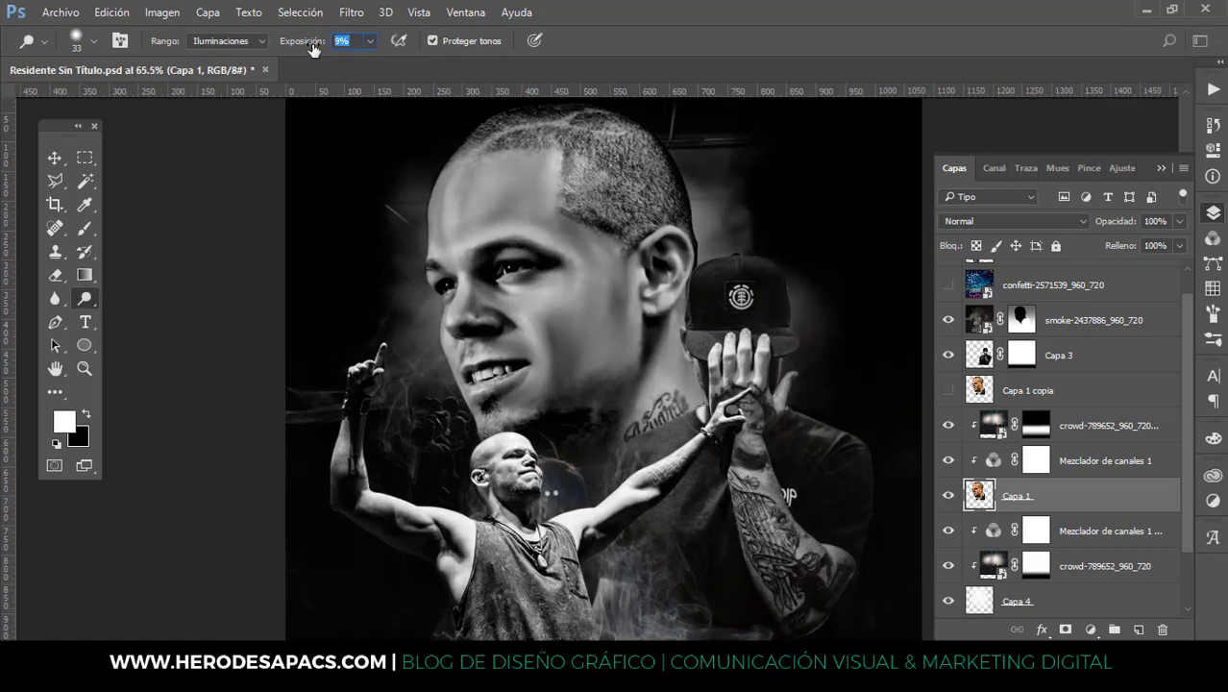
left_click_drag(312, 50, 319, 50)
right_click(524, 199, "alt")
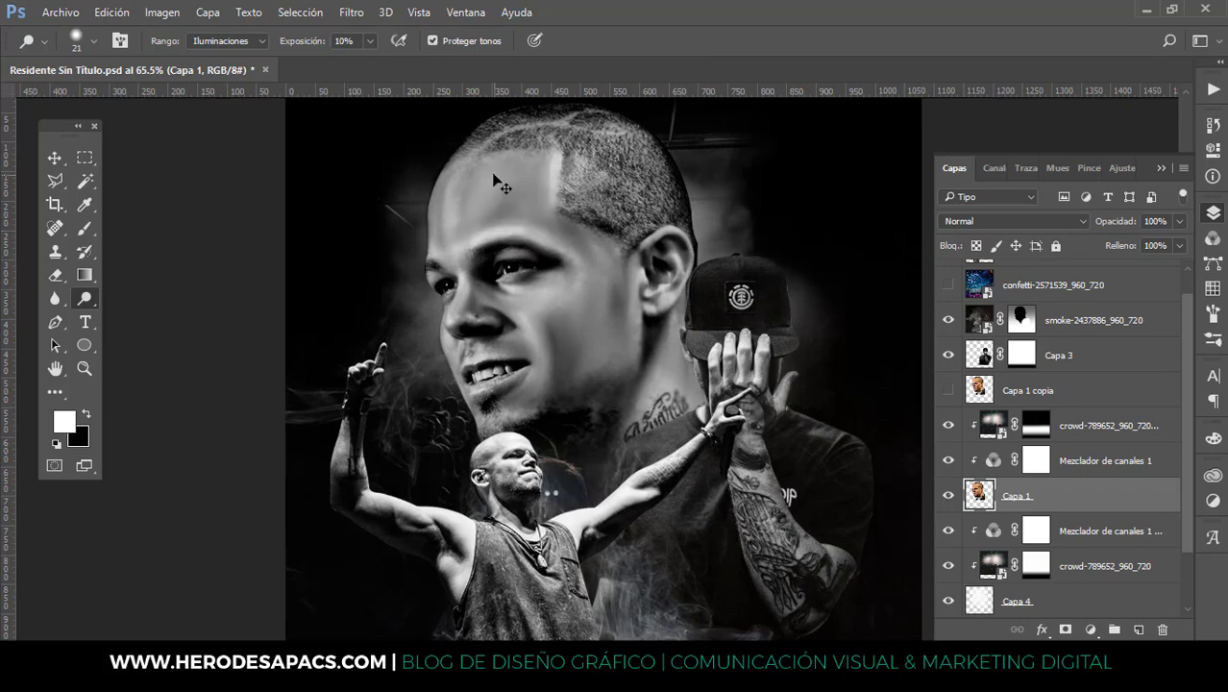
left_click(369, 40)
left_click(622, 53)
right_click(555, 226, "alt")
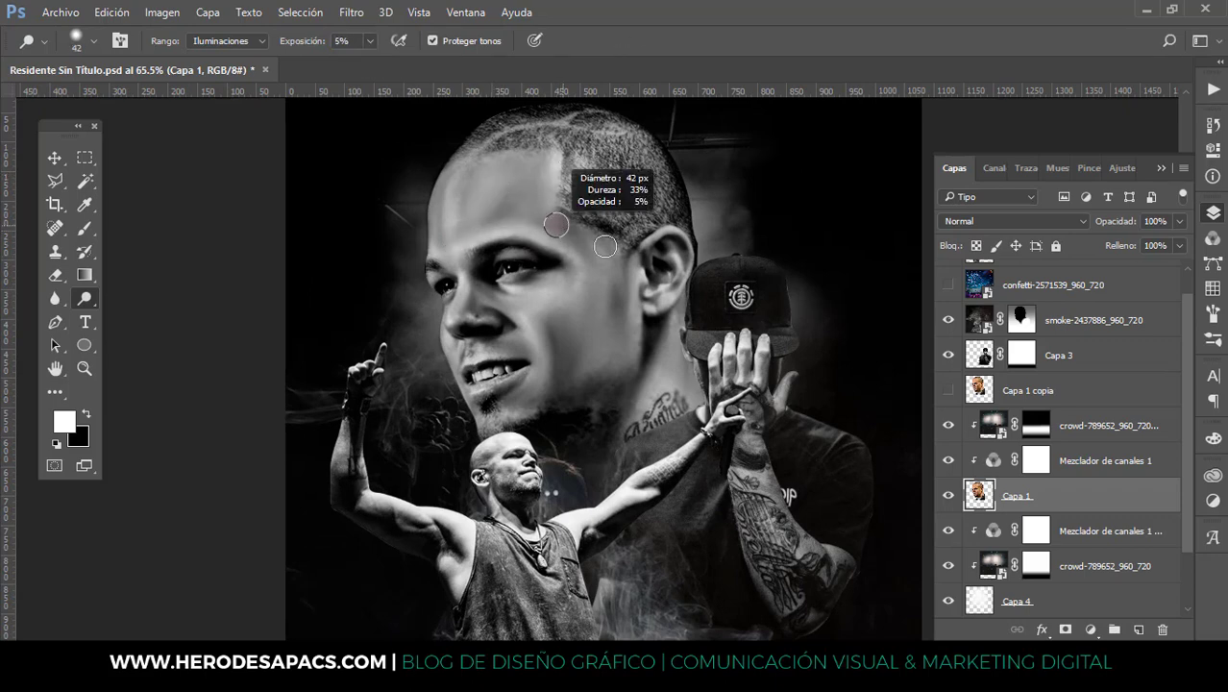
Dodge the highlights on the portrait's cheek, mouth, brow and nose at 5% exposure, varying the brush from 54 to 18 px
right_click(606, 322, "alt")
right_click(503, 352, "alt")
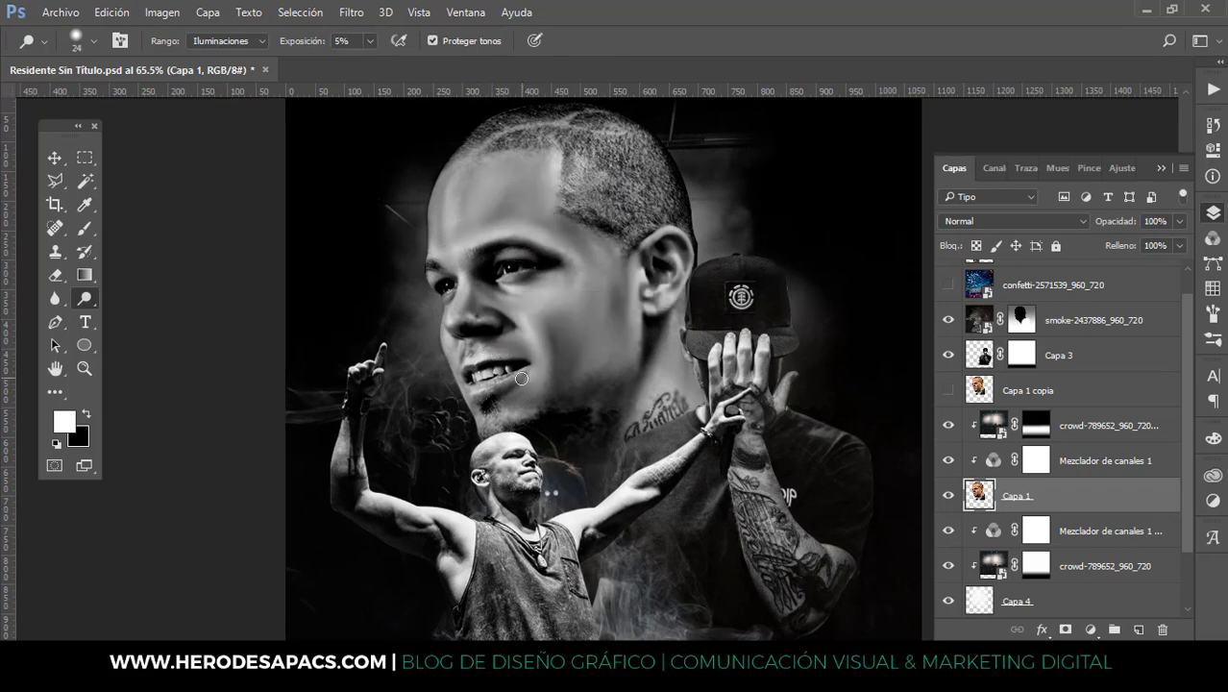
right_click(519, 381, "alt")
right_click(539, 409, "alt")
left_click_drag(531, 287, 550, 284)
right_click(508, 206, "alt")
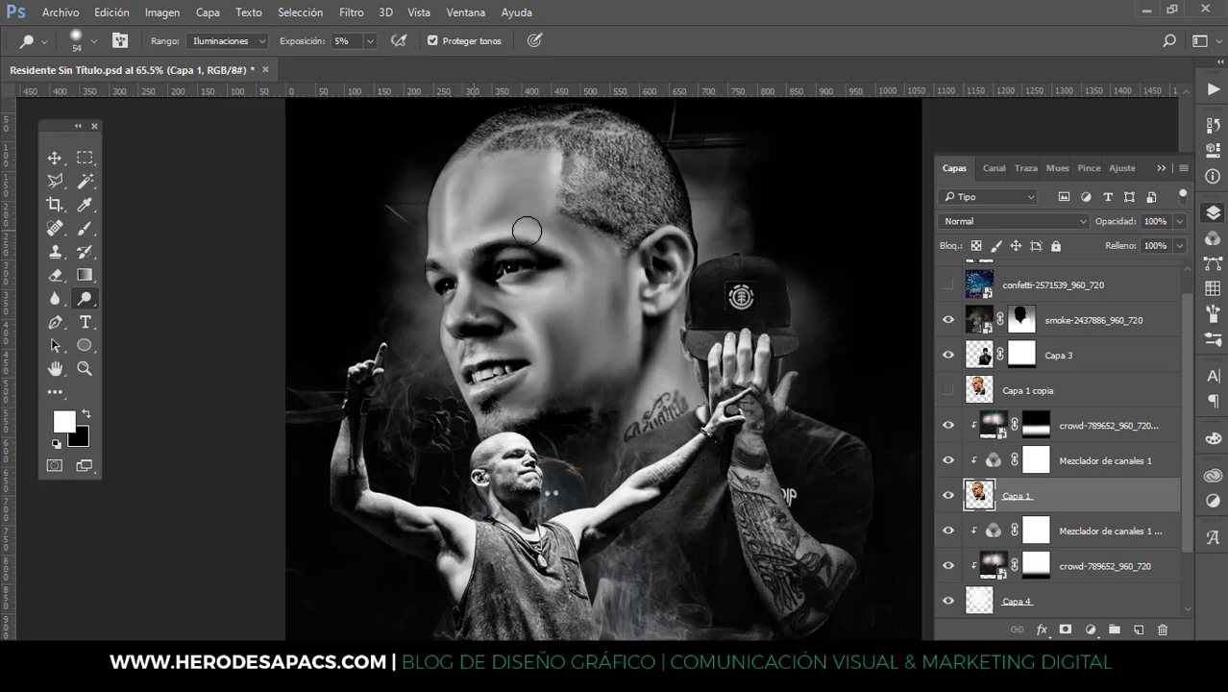
right_click(524, 259, "alt")
right_click(481, 327, "alt")
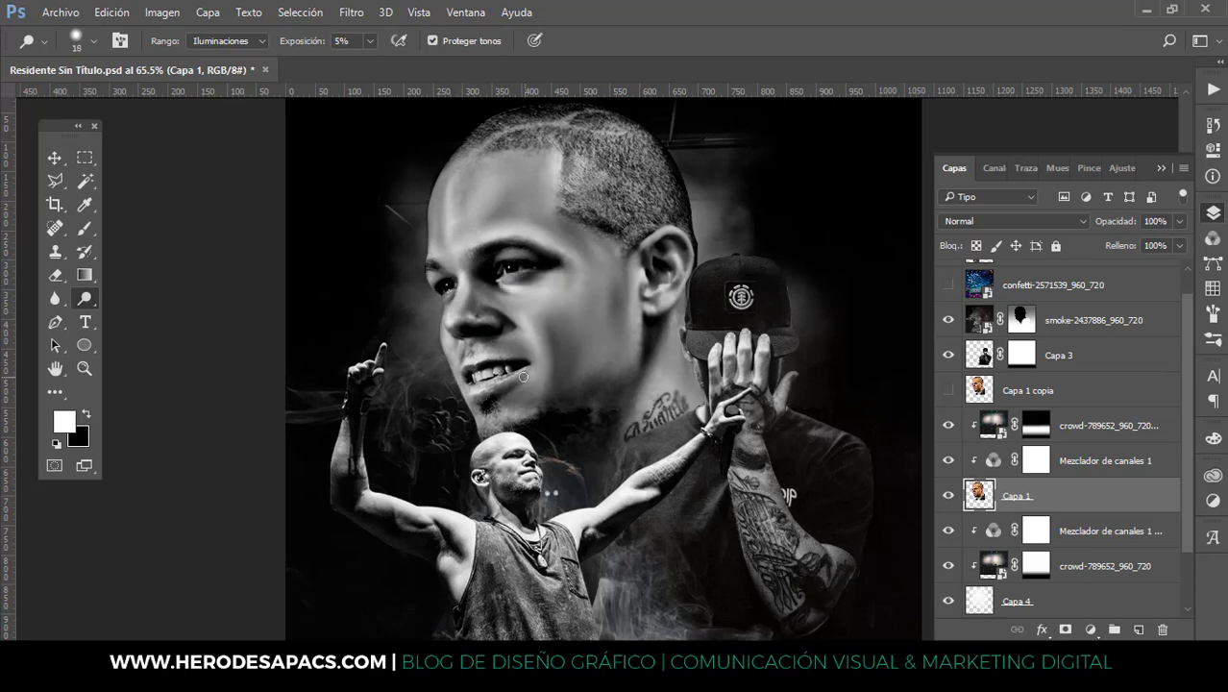
Lighten the highlights around the portrait's eye and ear with 9 to 18 px Dodge brushes, and the cheek with a 45 px brush
scroll(500, 370, "up", 3)
right_click(527, 278, "alt")
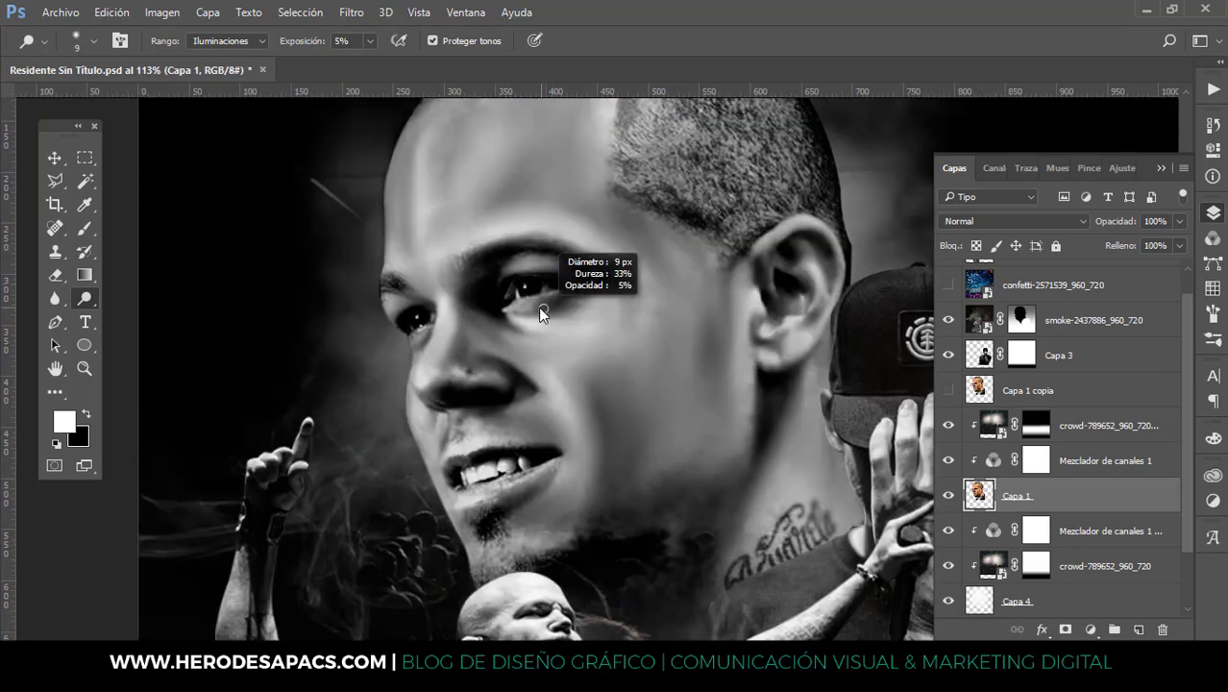
scroll(381, 311, "down", 3)
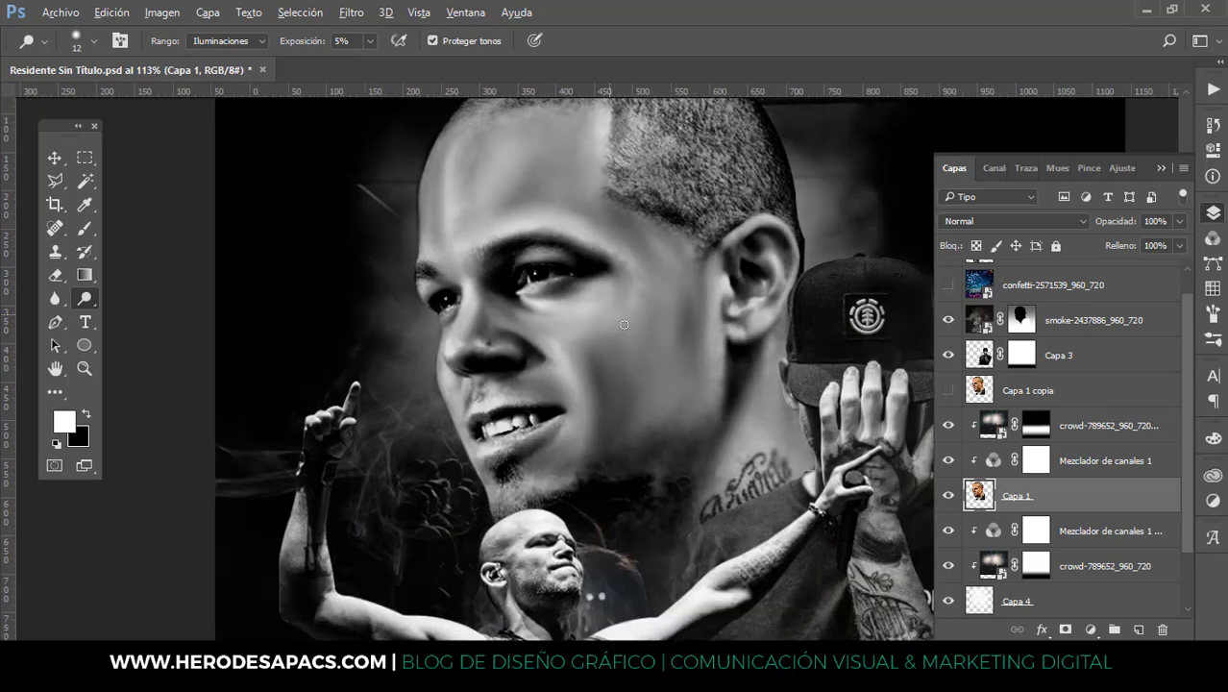
right_click(730, 288, "alt")
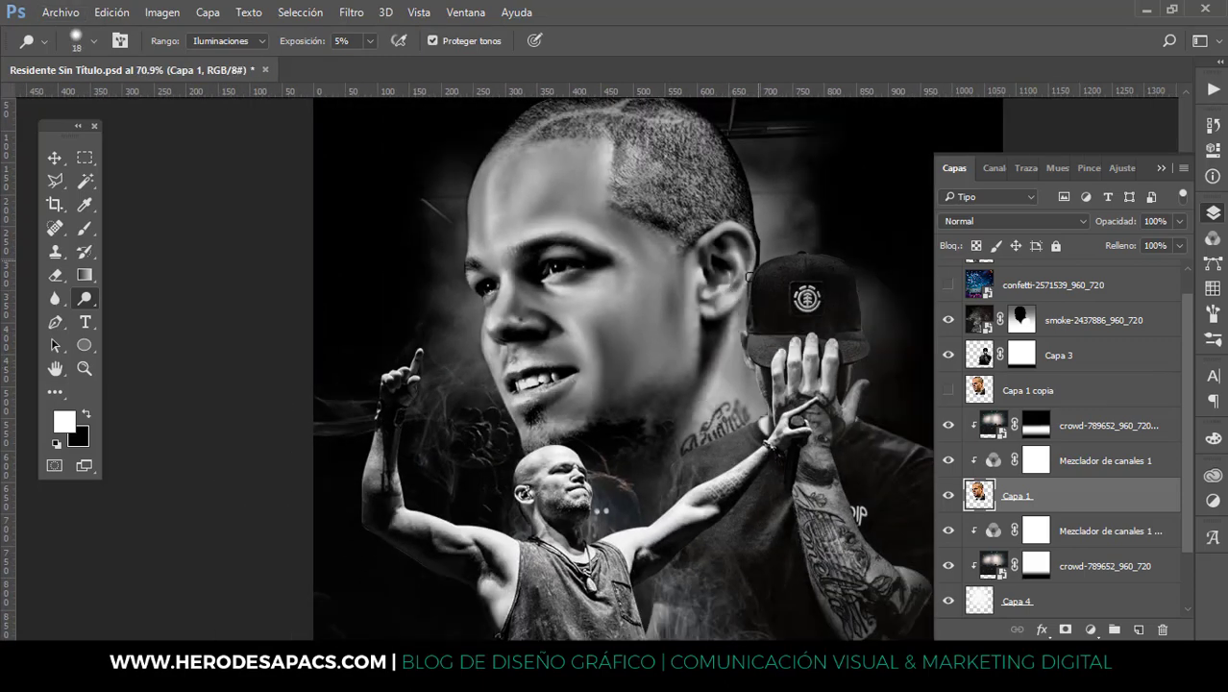
scroll(714, 289, "up", 2)
right_click(731, 315, "alt")
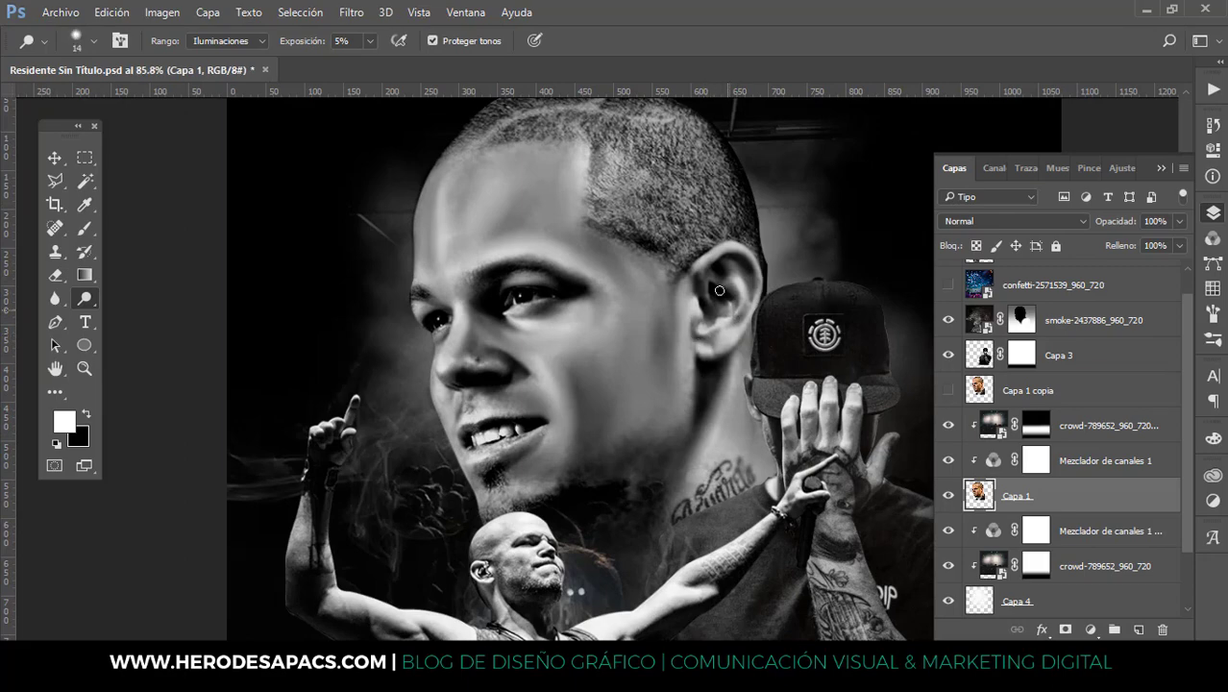
scroll(688, 312, "down", 3)
right_click(678, 305, "alt")
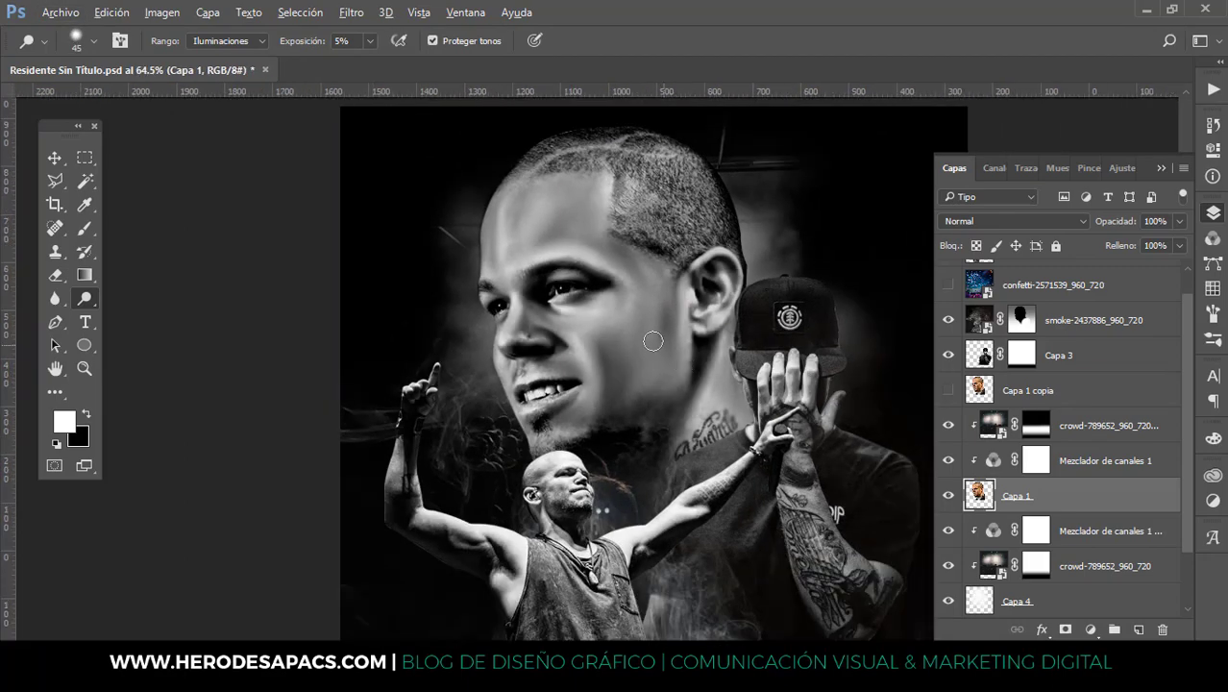
Preview the whole poster with the confetti layer shown, leaving the layer hidden again
scroll(649, 342, "down", 4)
scroll(569, 364, "up", 4)
key("v")
scroll(477, 317, "down", 2)
left_click(948, 285)
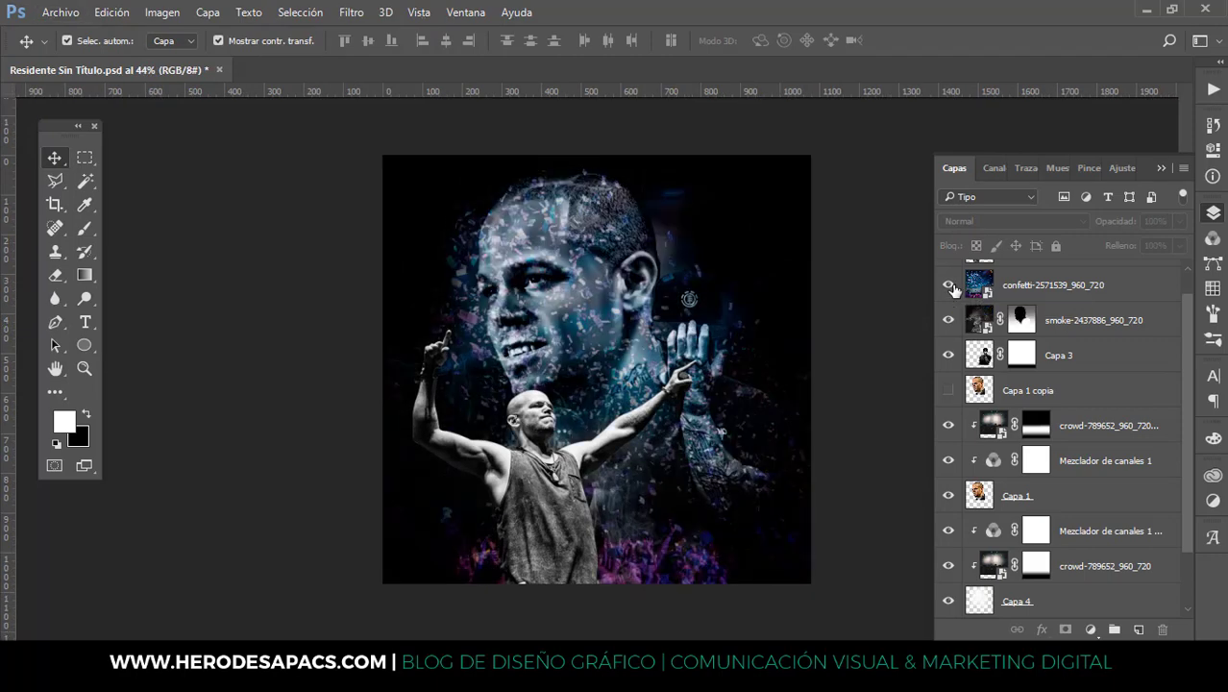
left_click(949, 286)
Select the Capa 2 figure and burn the shadows on its head at 10% exposure, reducing the brush from 28 to 20 px
scroll(927, 307, "up", 4)
left_click(571, 479)
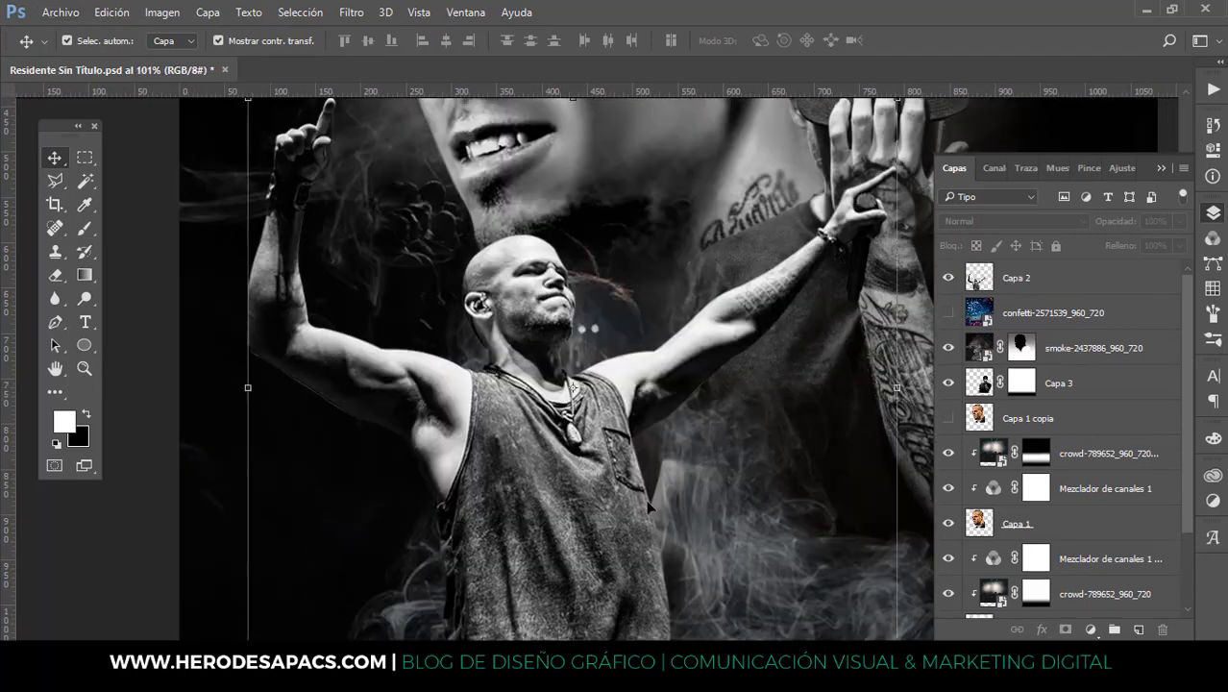
right_click(86, 299)
left_click(154, 333)
right_click(87, 300)
left_click(125, 315)
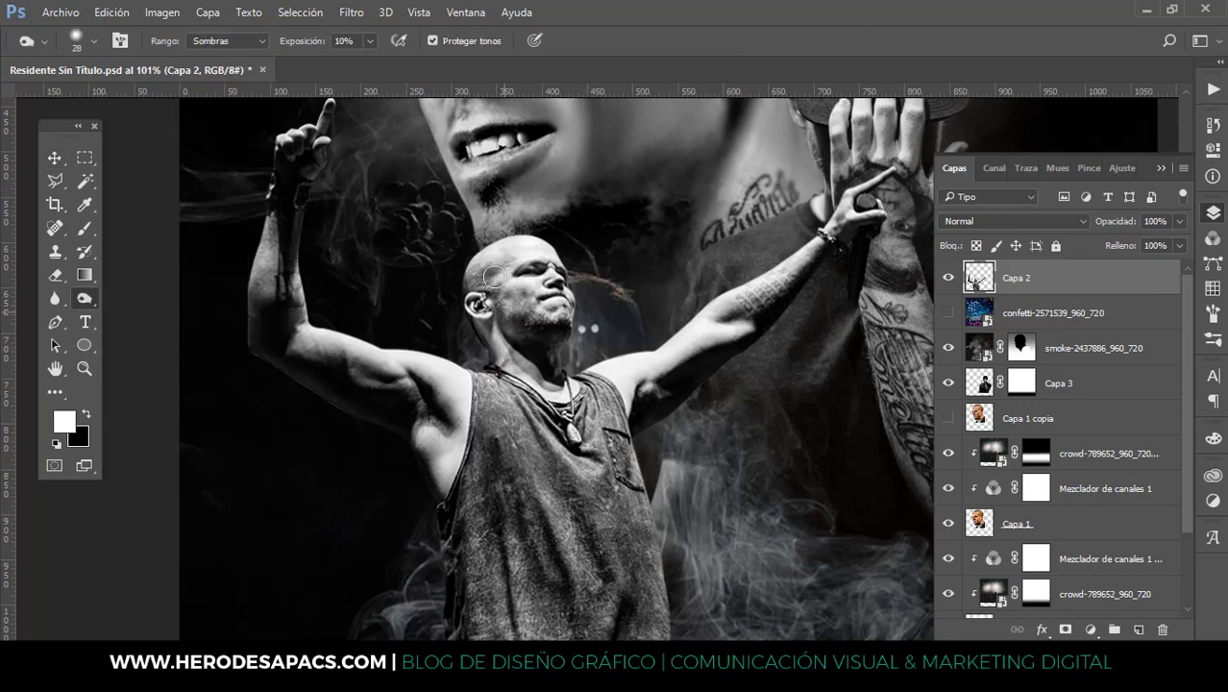
key("bracketleft")
Burn the shadows on the Capa 2 figure's shirt and outstretched arms with a 20 px brush
scroll(501, 379, "down", 3)
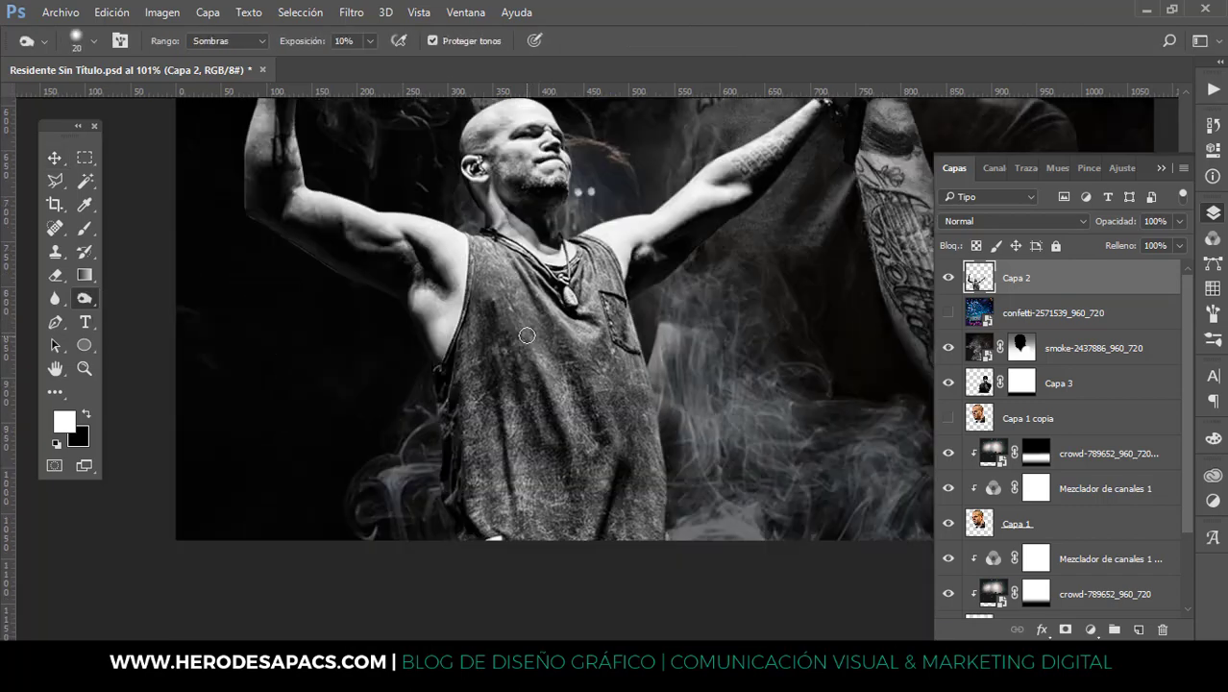
left_click_drag(487, 426, 531, 551)
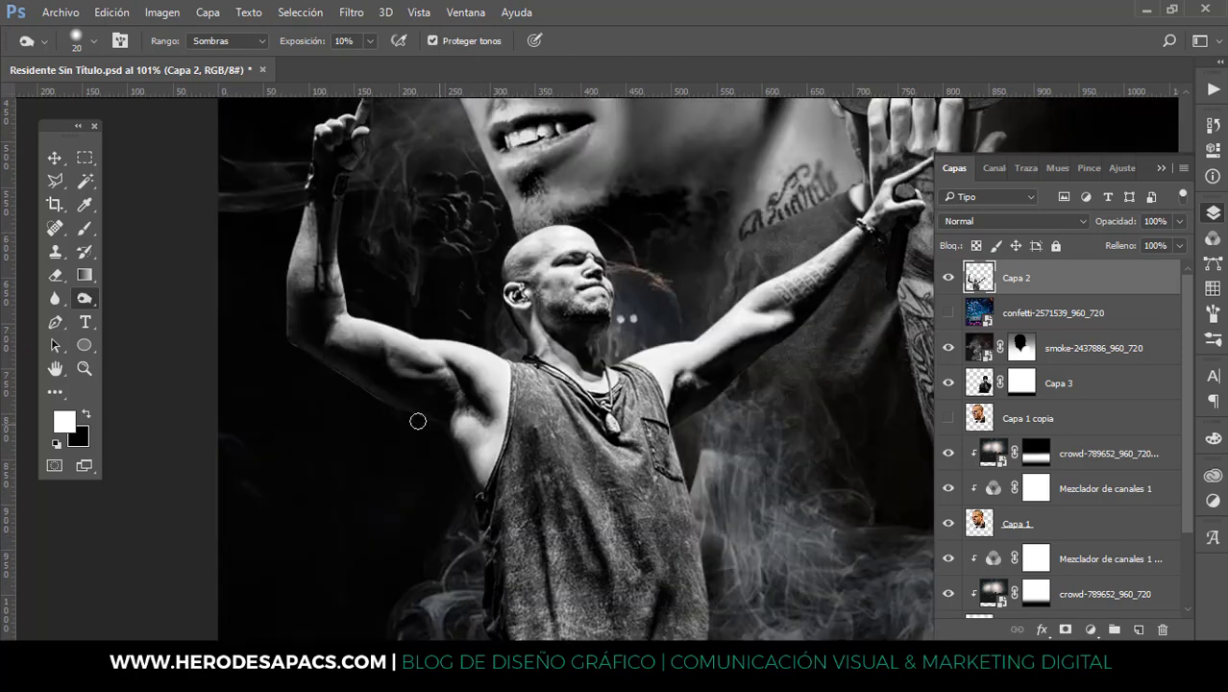
left_click_drag(901, 207, 839, 239)
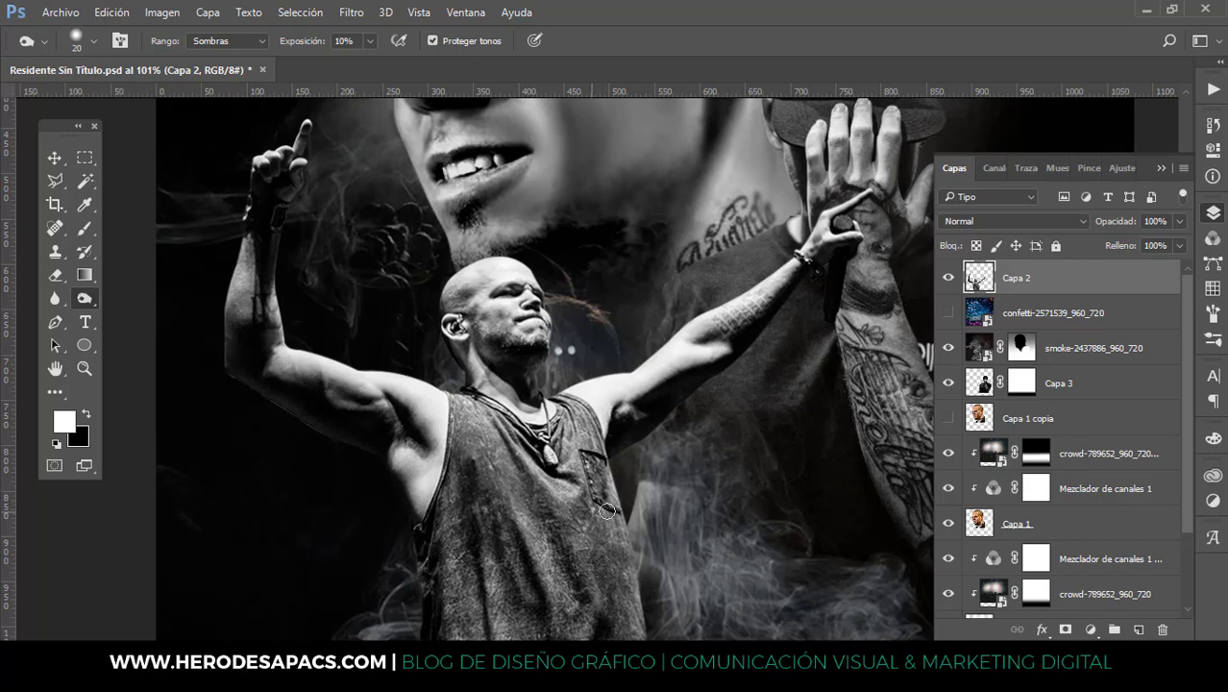
scroll(506, 420, "down", 3)
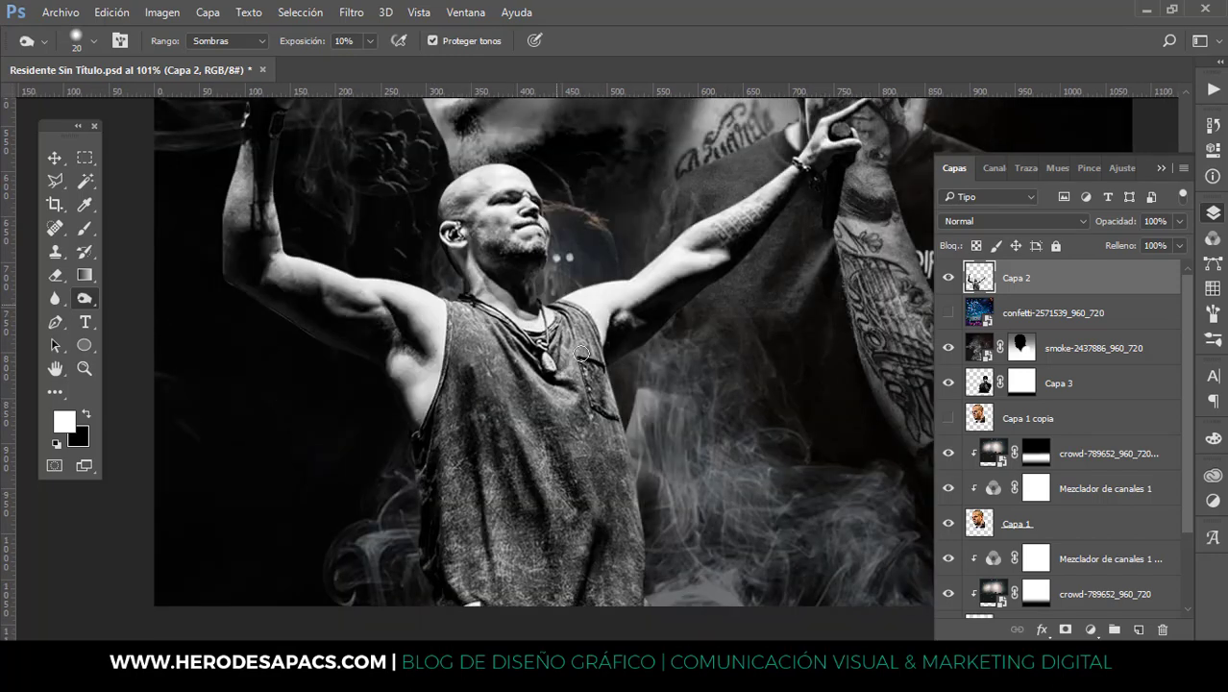
scroll(504, 297, "down", 4)
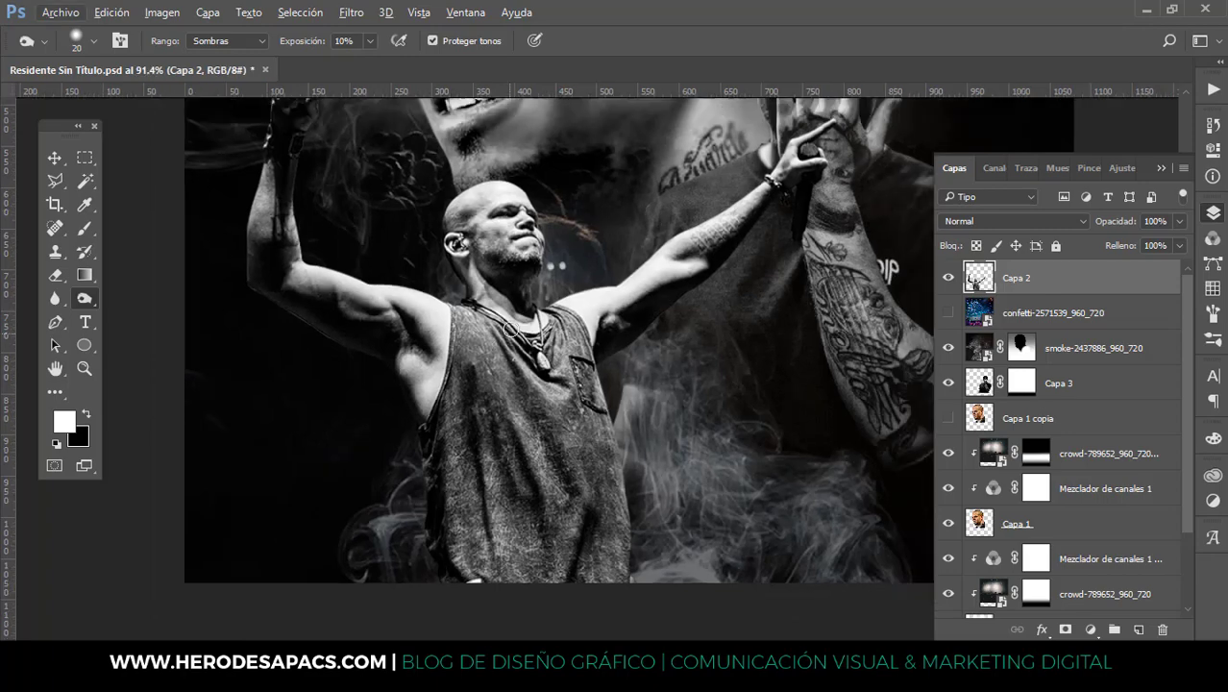
Dodge the highlights on the Capa 2 figure's shirt at 10% exposure with a 10 px brush
left_click(86, 297, "alt")
scroll(481, 278, "up", 3)
left_click(370, 42)
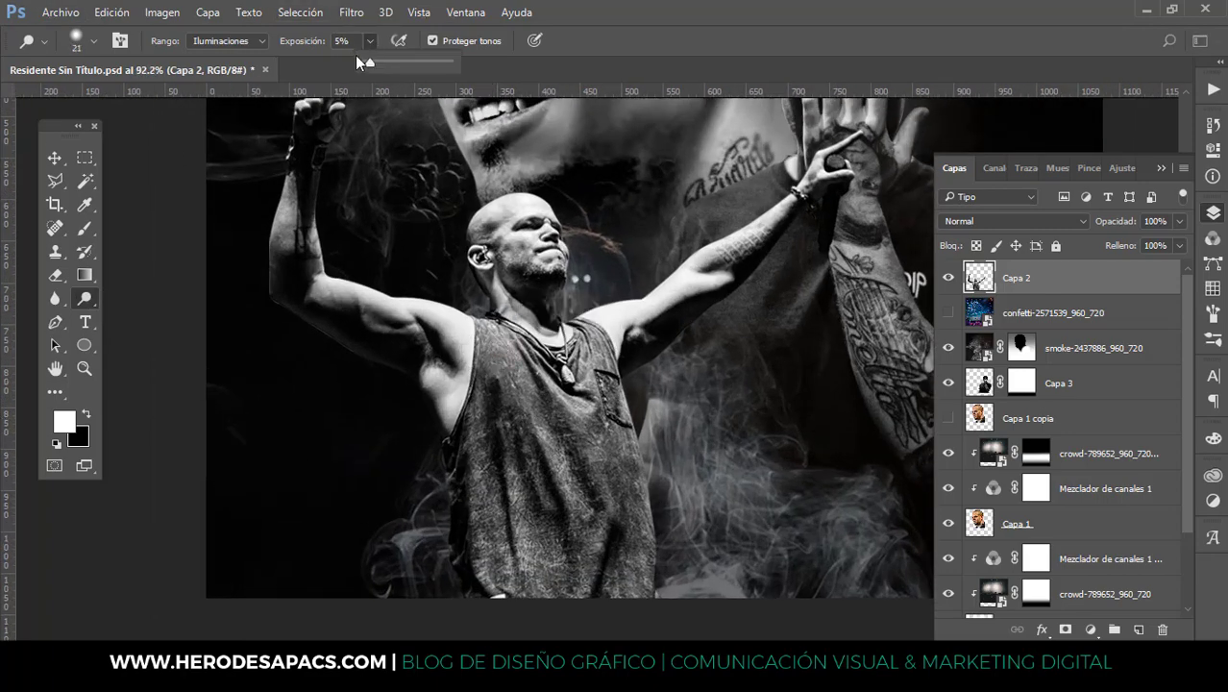
left_click_drag(354, 41, 333, 43)
type("10")
left_click_drag(497, 352, 486, 353)
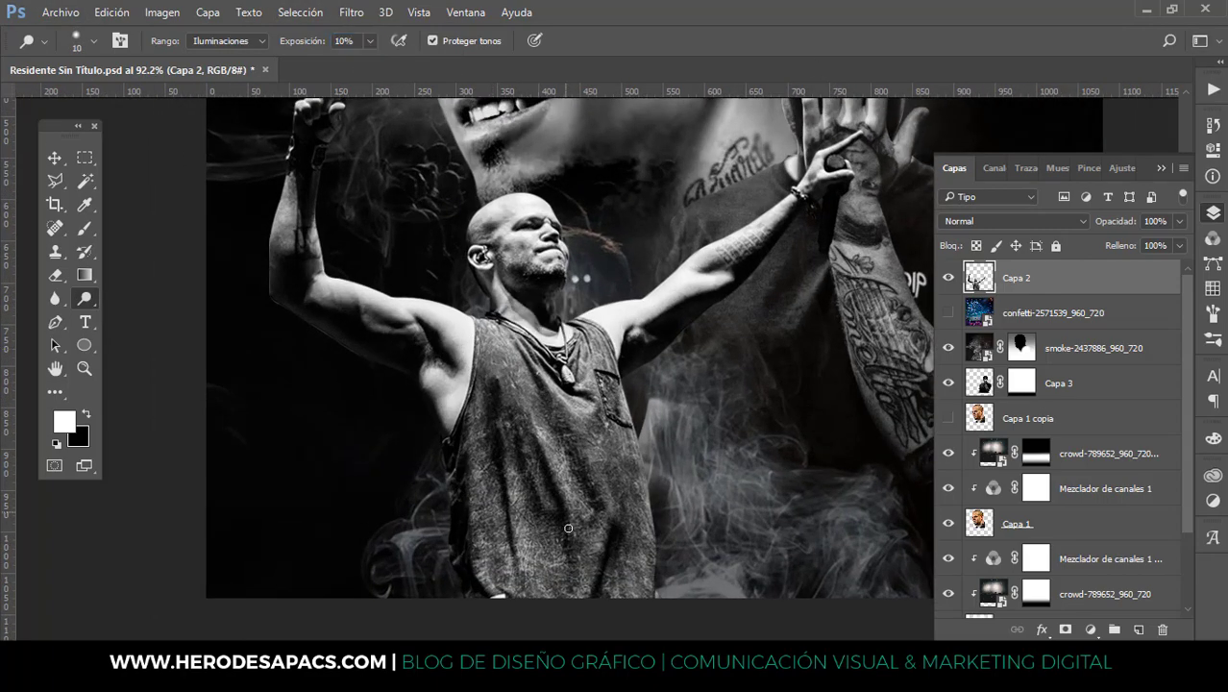
Raise the Dodge exposure to 13% and lighten the figure's shirt and arms with 21, 19 and 12 px brushes
left_click_drag(314, 40, 339, 38)
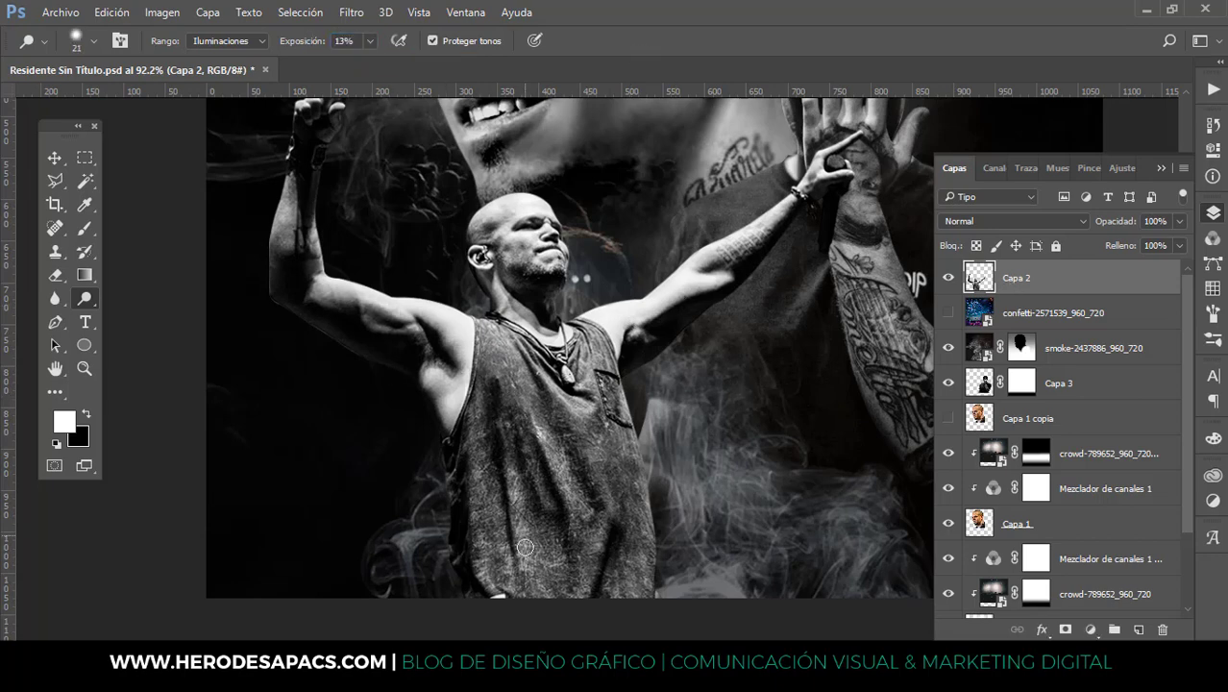
right_click(642, 548, "alt")
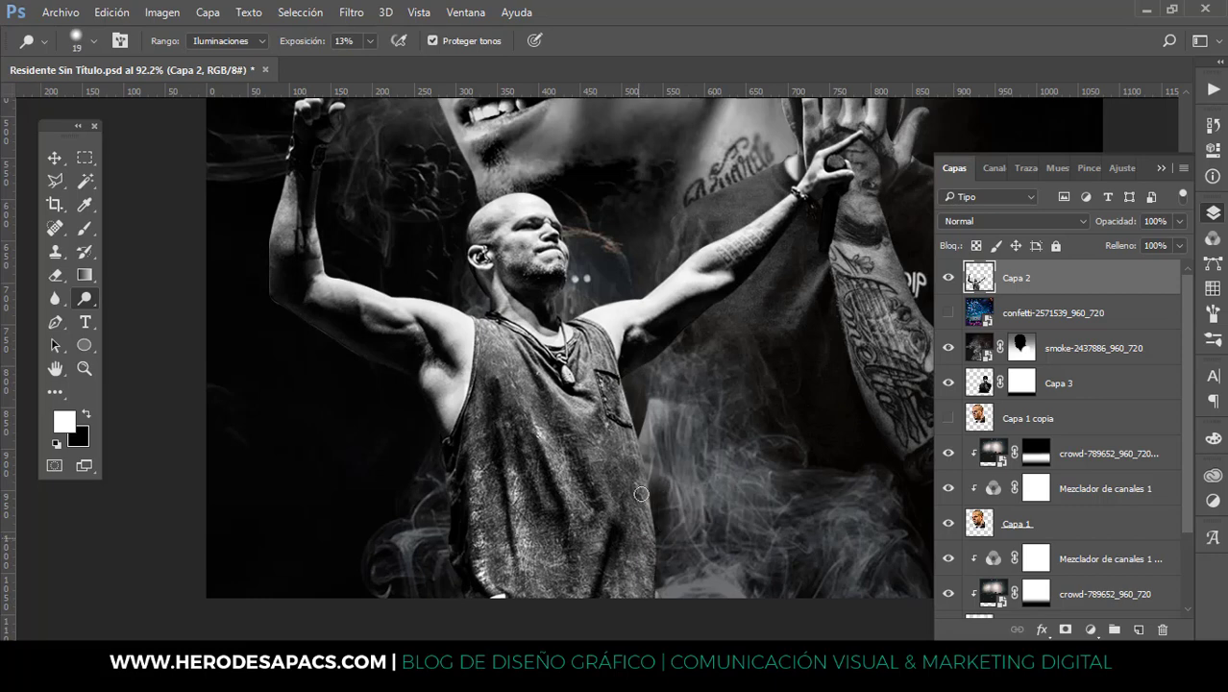
mouse_move(625, 343)
left_mouse_down()
mouse_move(608, 310)
mouse_move(726, 278)
mouse_move(804, 187)
left_mouse_up()
right_click(512, 317, "alt")
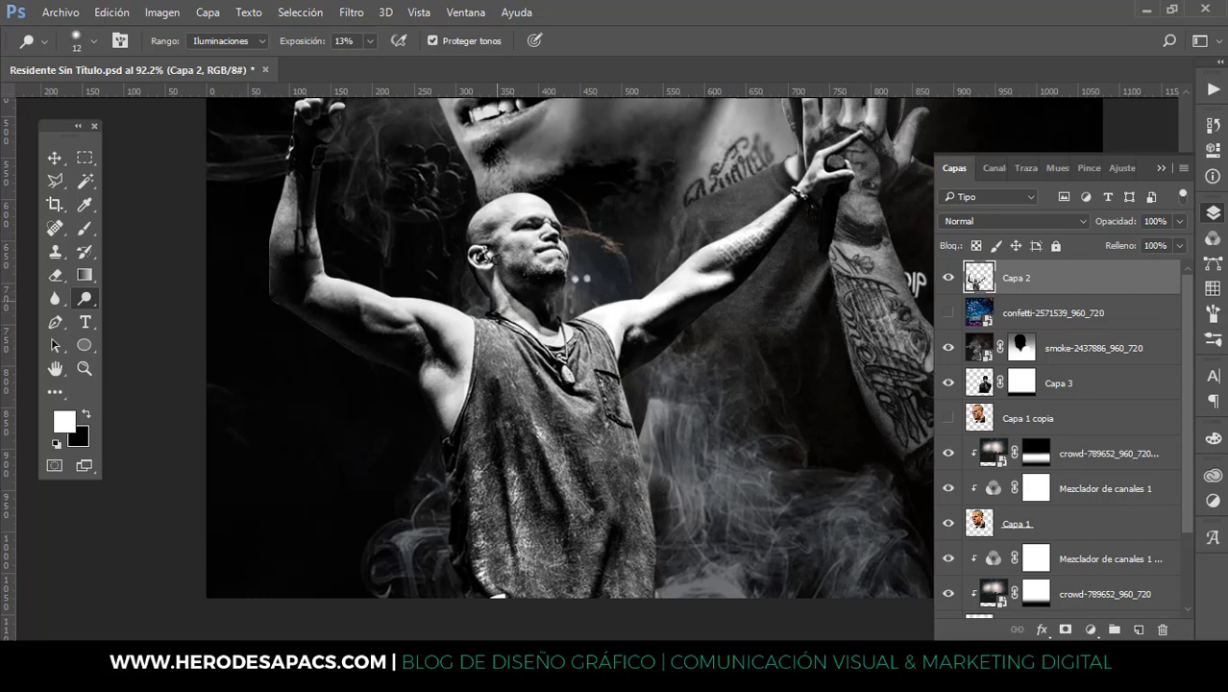
left_click_drag(351, 311, 410, 307)
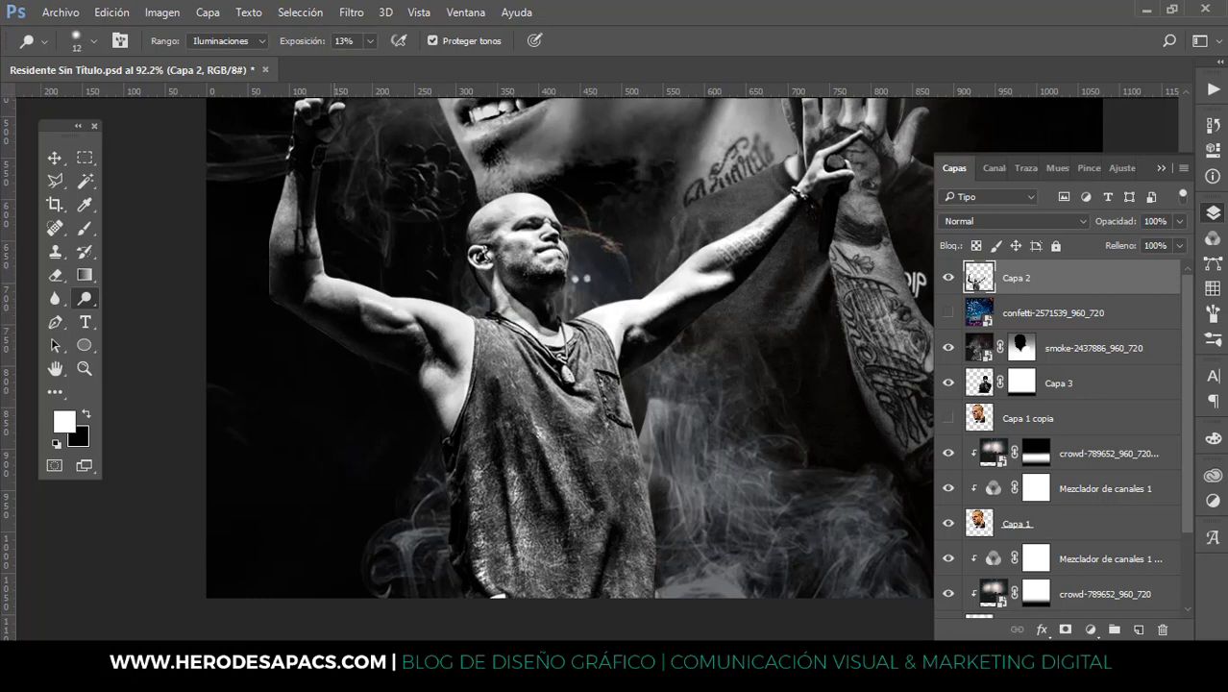
Show the confetti-2571539_960_720 layer over the portrait
scroll(516, 346, "down", 6)
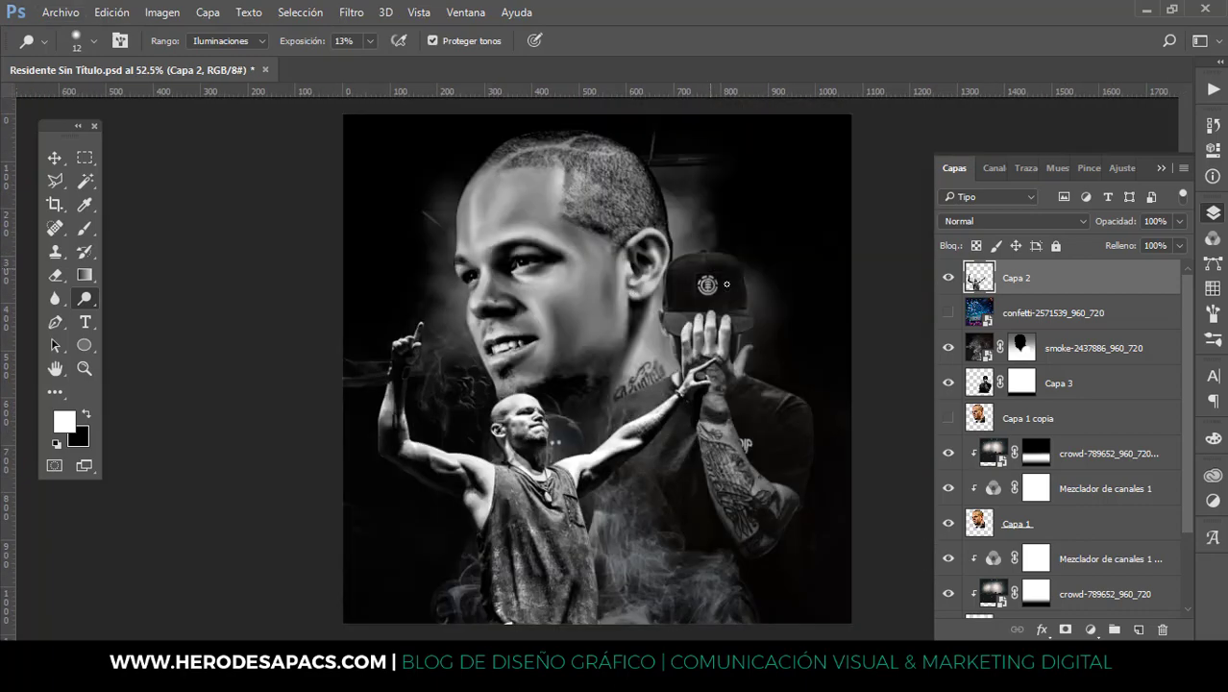
scroll(711, 361, "up", 4)
scroll(711, 361, "down", 2)
left_click(54, 158)
left_click(949, 312)
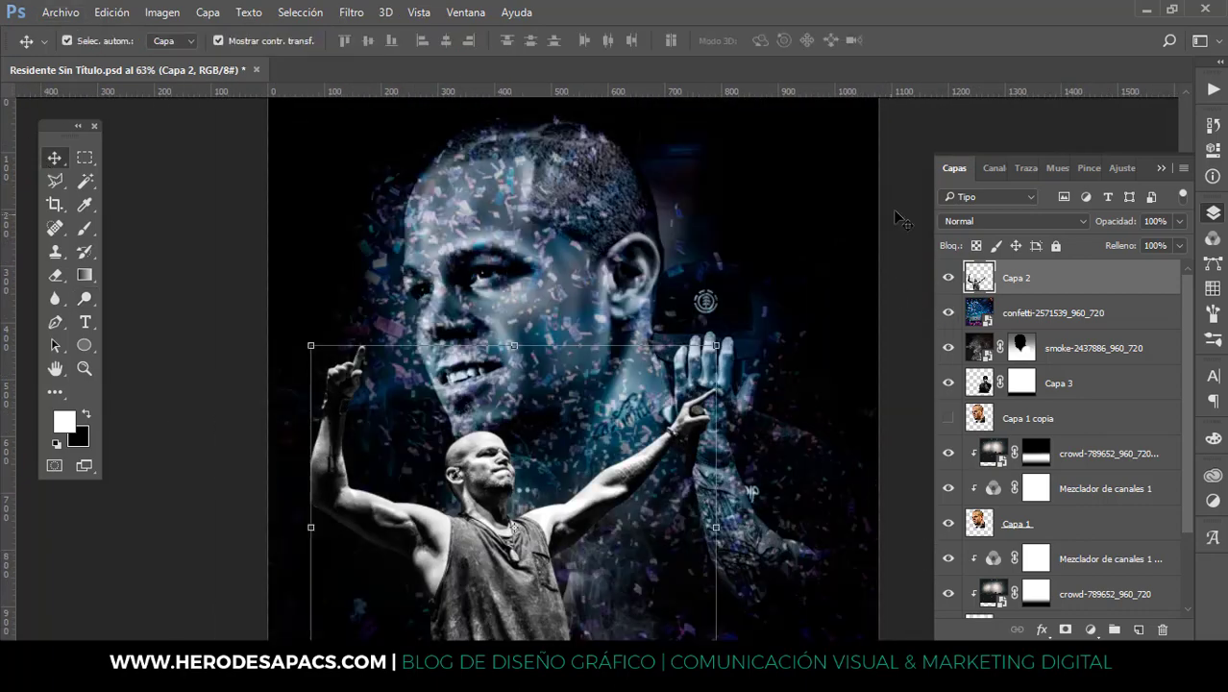
left_click(899, 215)
scroll(769, 413, "down", 2)
scroll(733, 478, "down", 1)
Move the smoke-2437886_960_720 layer above Capa 2 and delete its layer mask
left_click(1076, 348)
left_click_drag(1076, 348, 1058, 276)
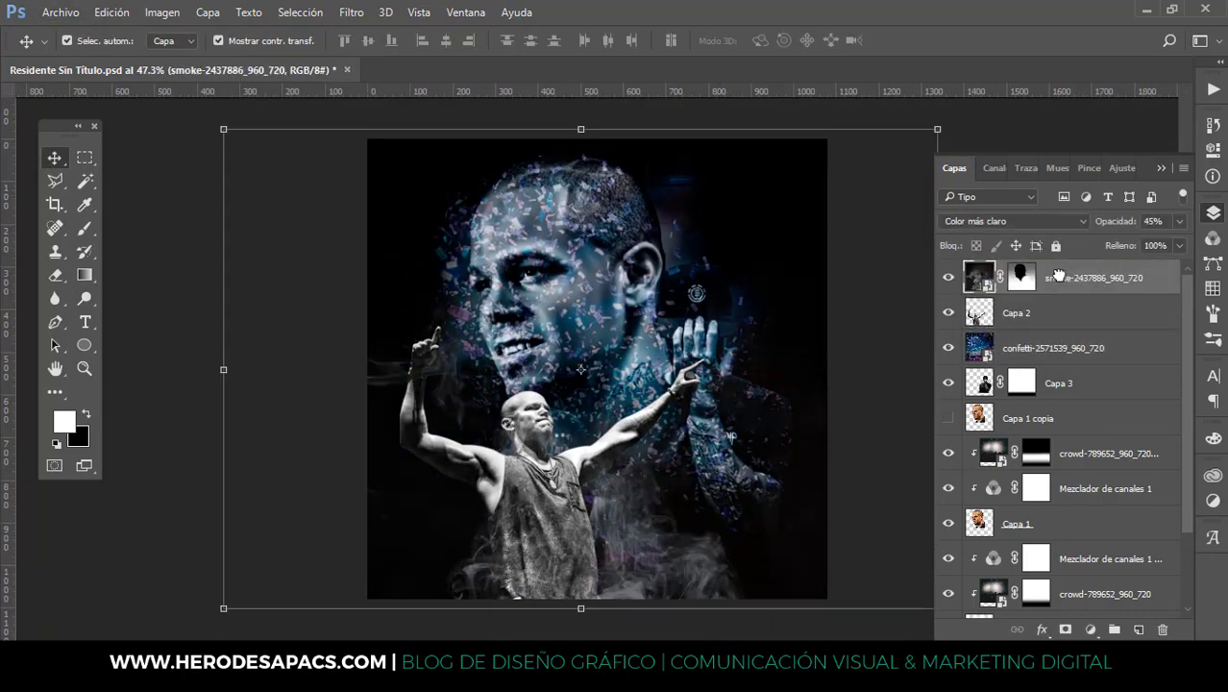
right_click(1017, 285)
left_click(1013, 318)
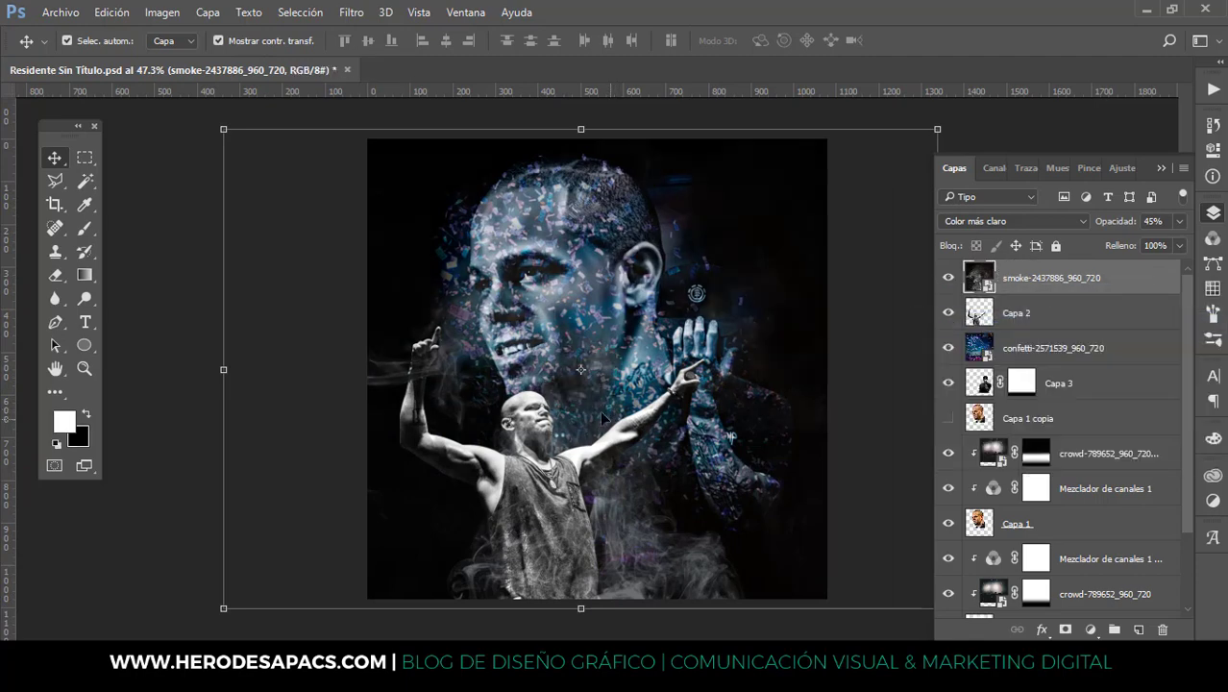
Reposition the smoke image down and to the left, with its centre at X 438 px and Y 705 px
key("ctrl+t")
scroll(586, 369, "down", 1)
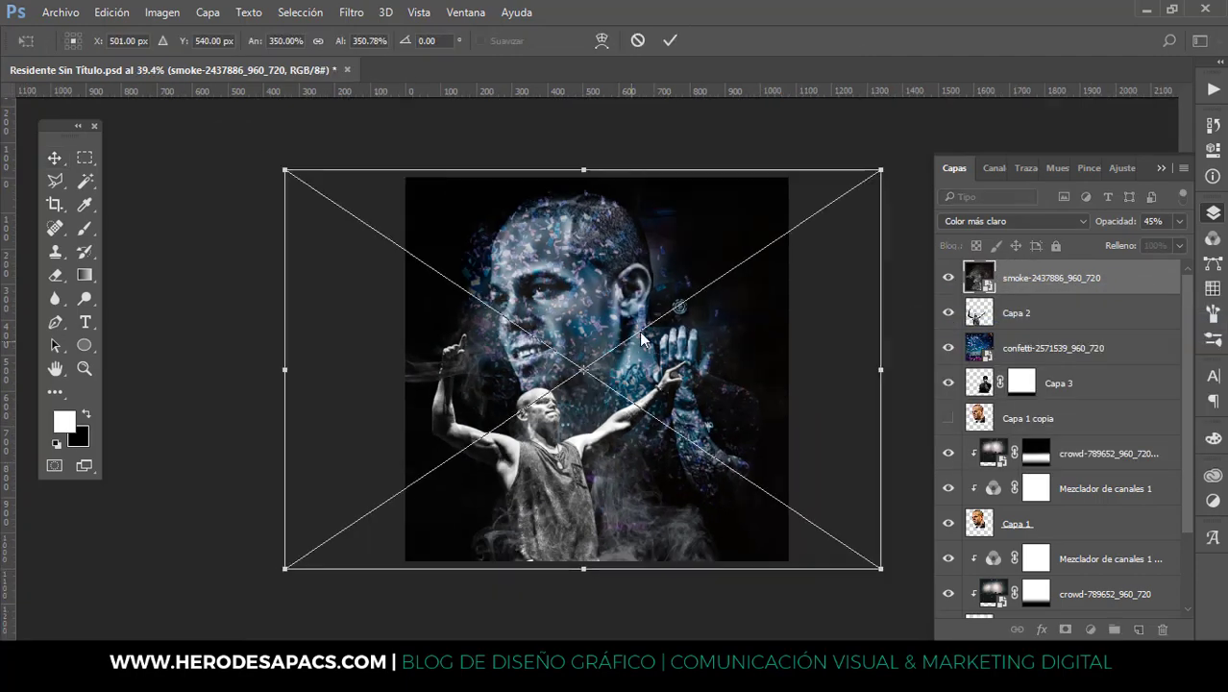
left_click_drag(628, 293, 614, 348)
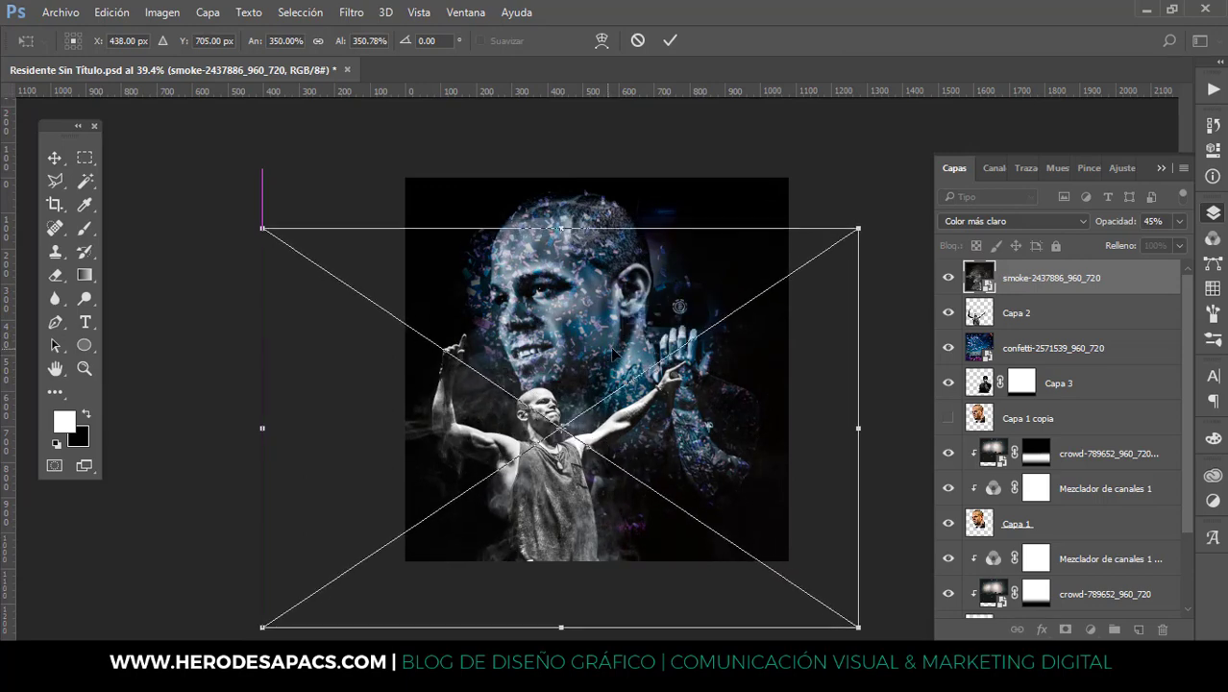
left_click(670, 40)
Lower the smoke layer's opacity to 30% and then to 25%
scroll(519, 457, "up", 2)
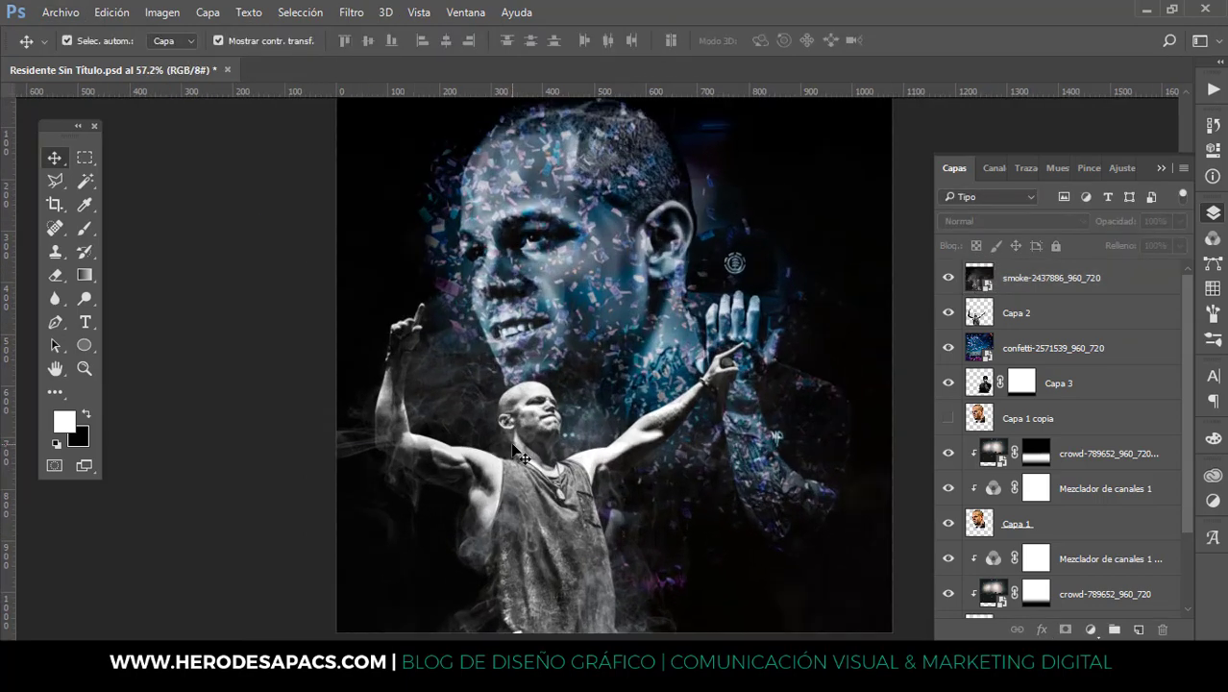
left_click_drag(1164, 221, 1077, 220)
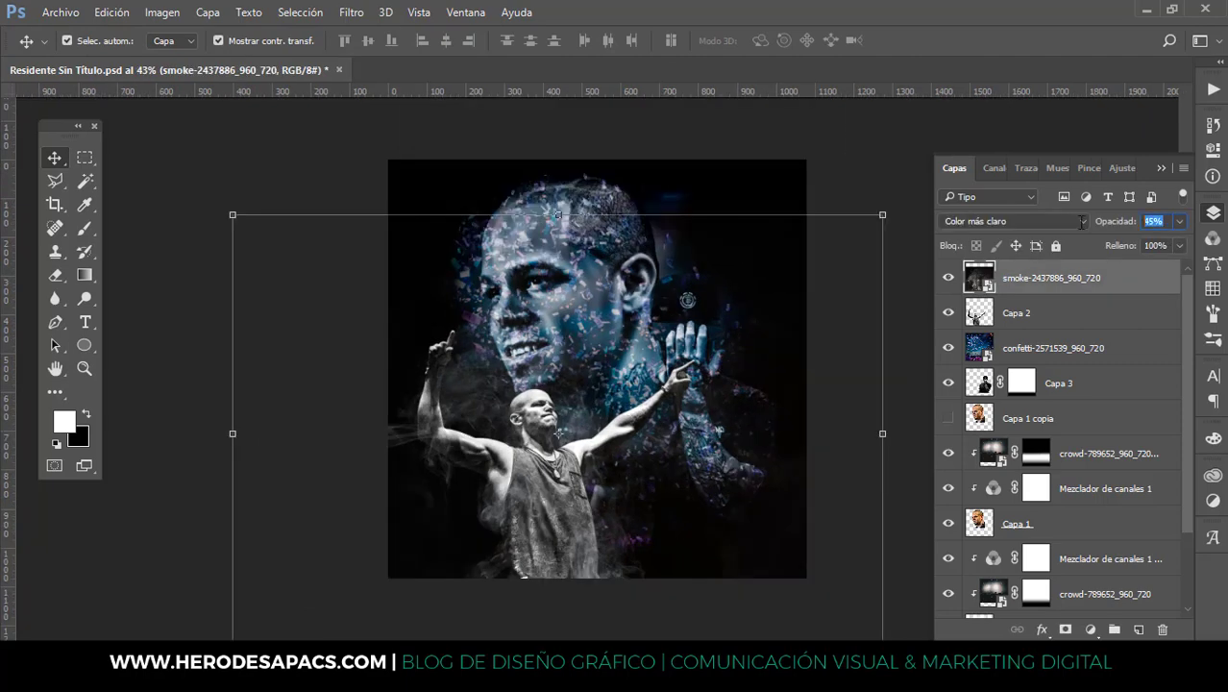
type("30")
left_click(835, 135)
left_click(836, 138)
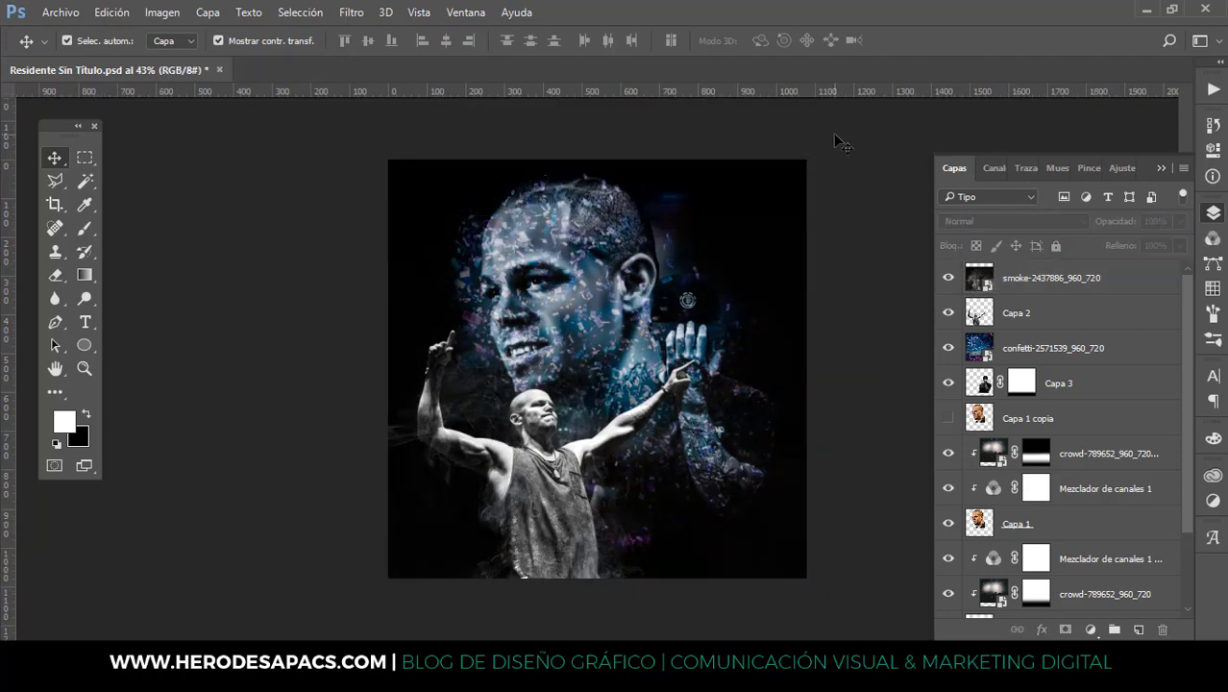
left_click(1042, 286)
left_click(1115, 223)
type("25")
left_click(885, 167)
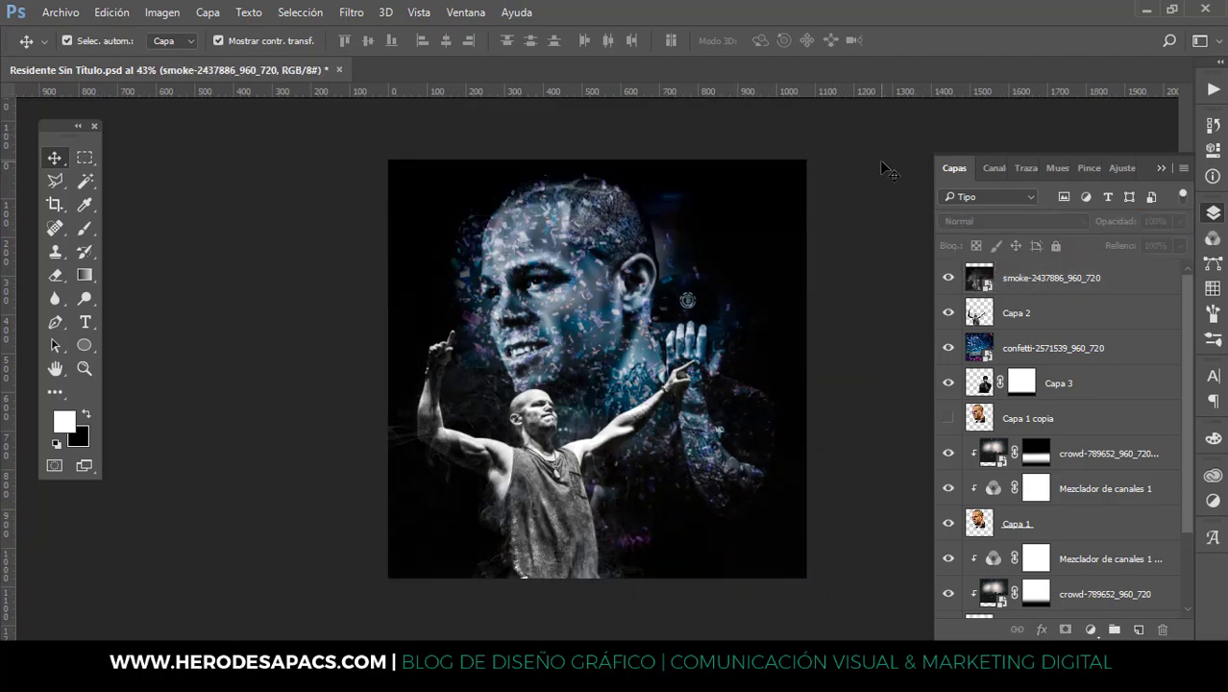
Place the Grunge Texture 3 image from the Residente II folder as an embedded element in the poster
scroll(885, 167, "up", 1)
left_click(61, 13)
left_click(123, 348)
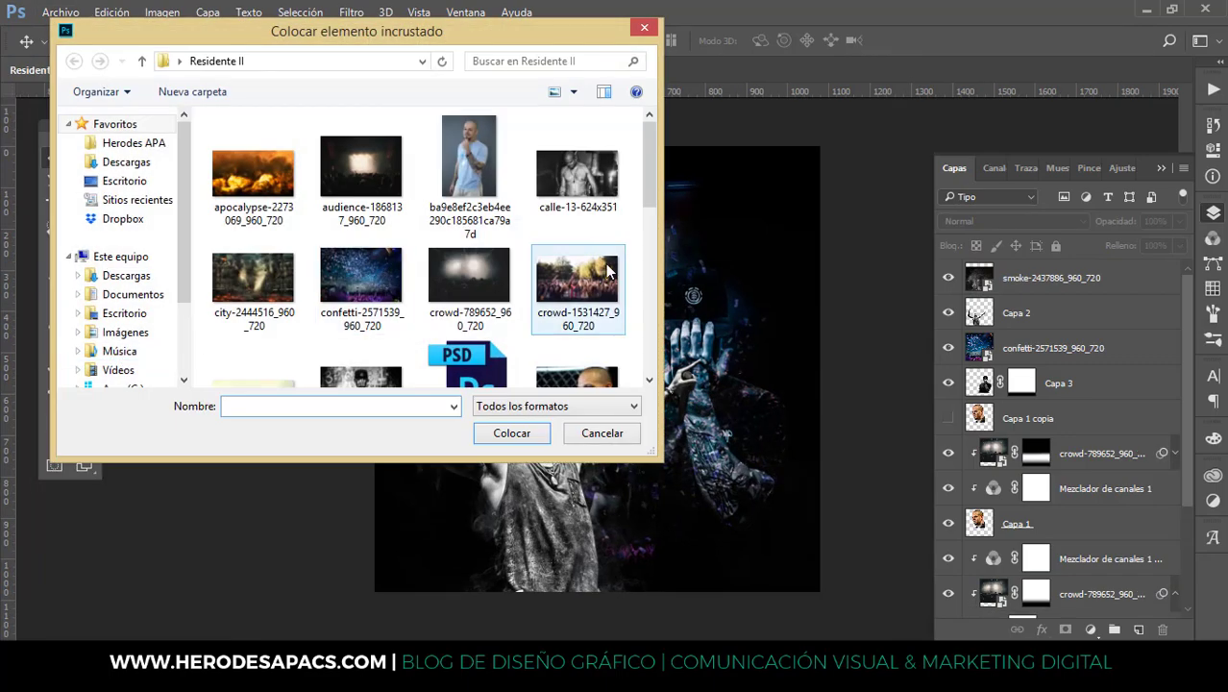
scroll(642, 244, "down", 4)
left_click(469, 302)
left_click(511, 434)
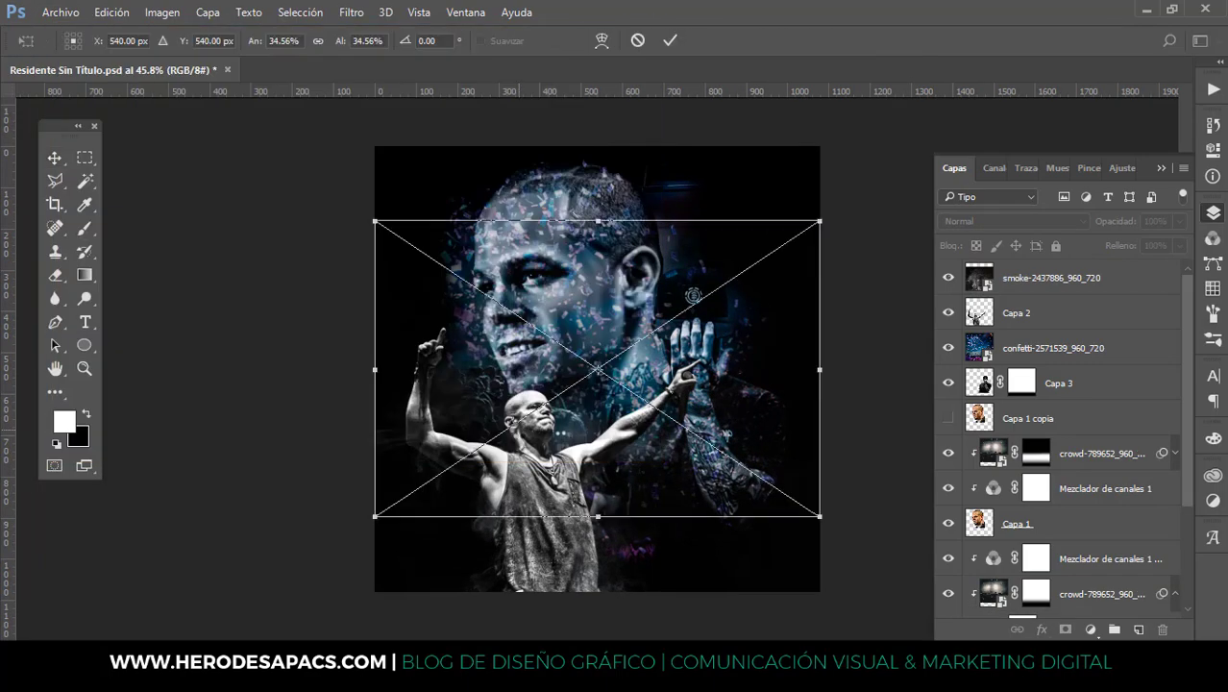
Rotate the placed Grunge Texture 3 image upright to an angle of about 89.5°
left_click_drag(825, 524, 472, 567)
scroll(647, 444, "down", 3)
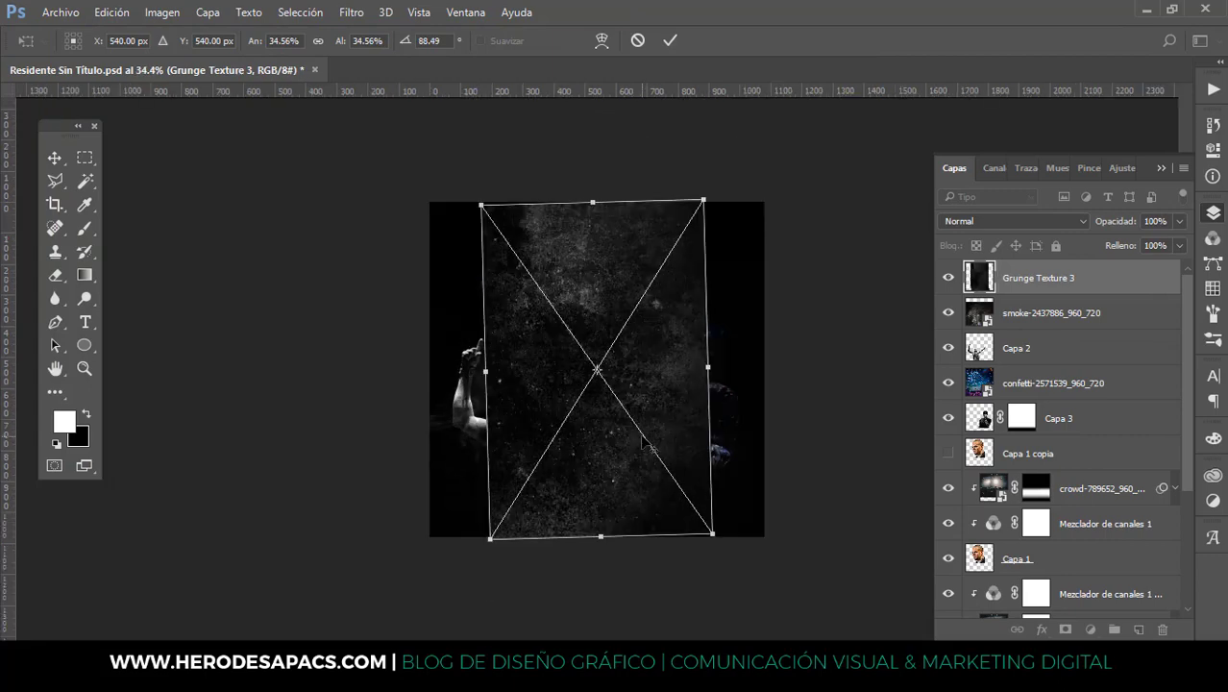
scroll(641, 376, "up", 1)
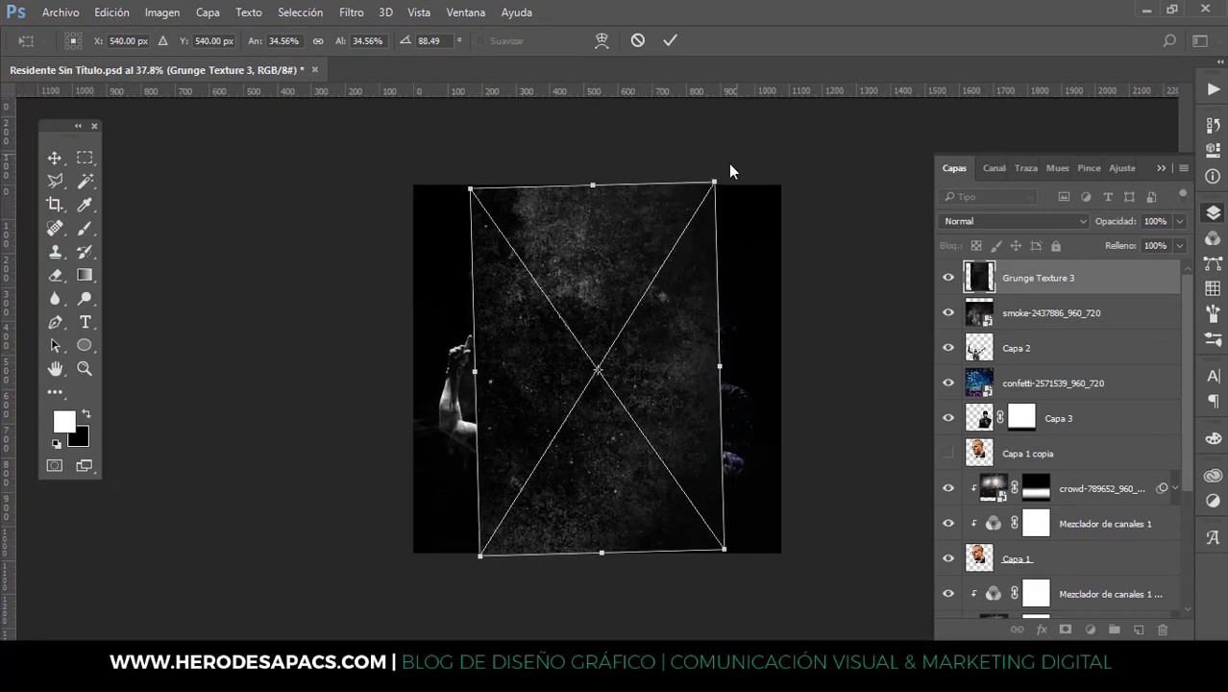
left_click_drag(730, 169, 749, 219)
Scale the grunge texture to about 52.4% to cover the canvas, centred near X 531 px and Y 801 px, and apply the transformation
scroll(707, 519, "down", 1)
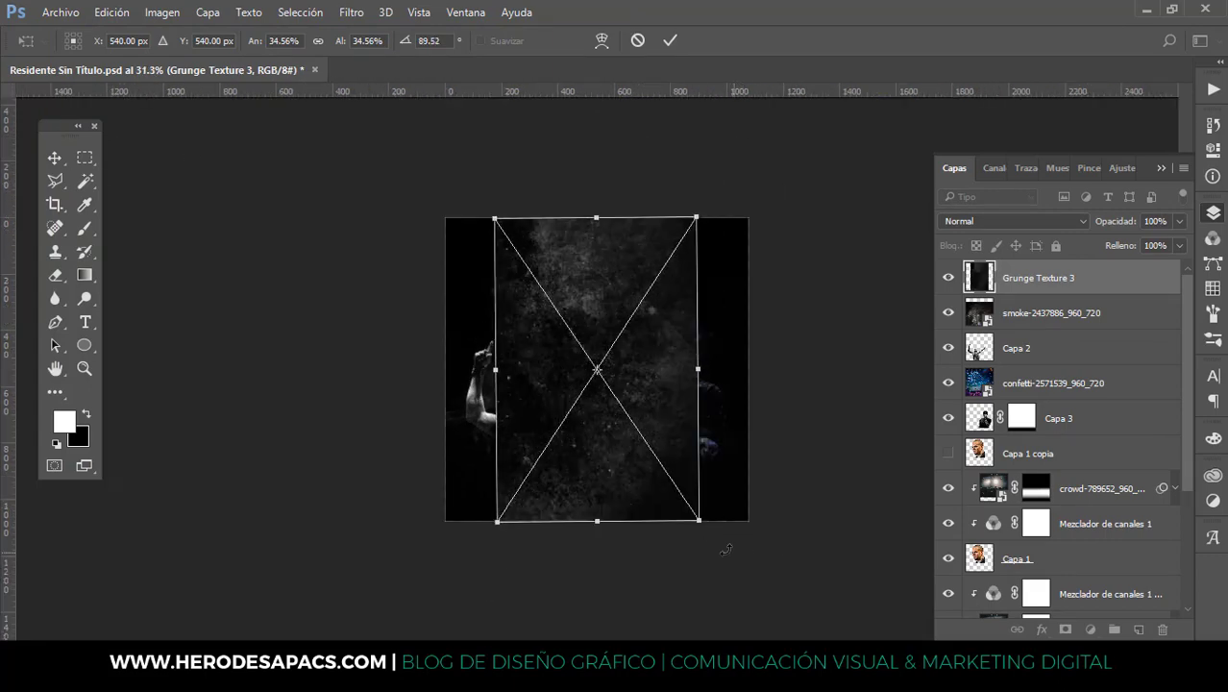
left_click_drag(700, 521, 777, 578)
left_click_drag(498, 594, 433, 677)
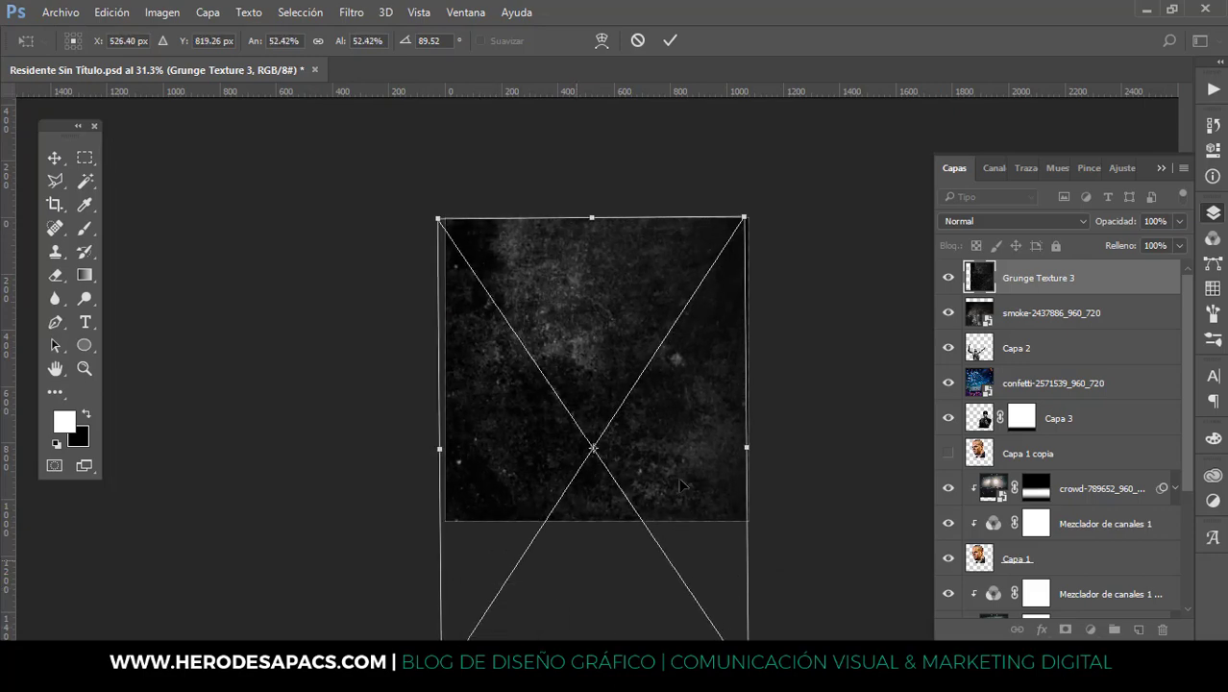
left_click_drag(681, 485, 685, 464)
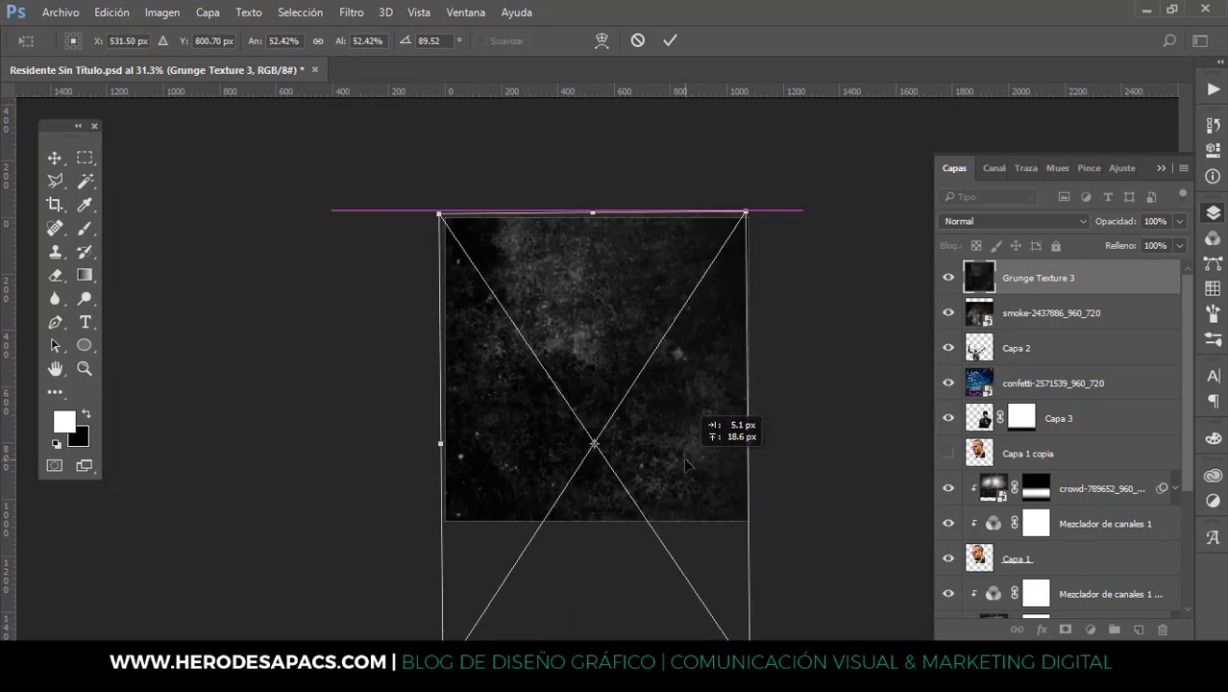
left_click(671, 41)
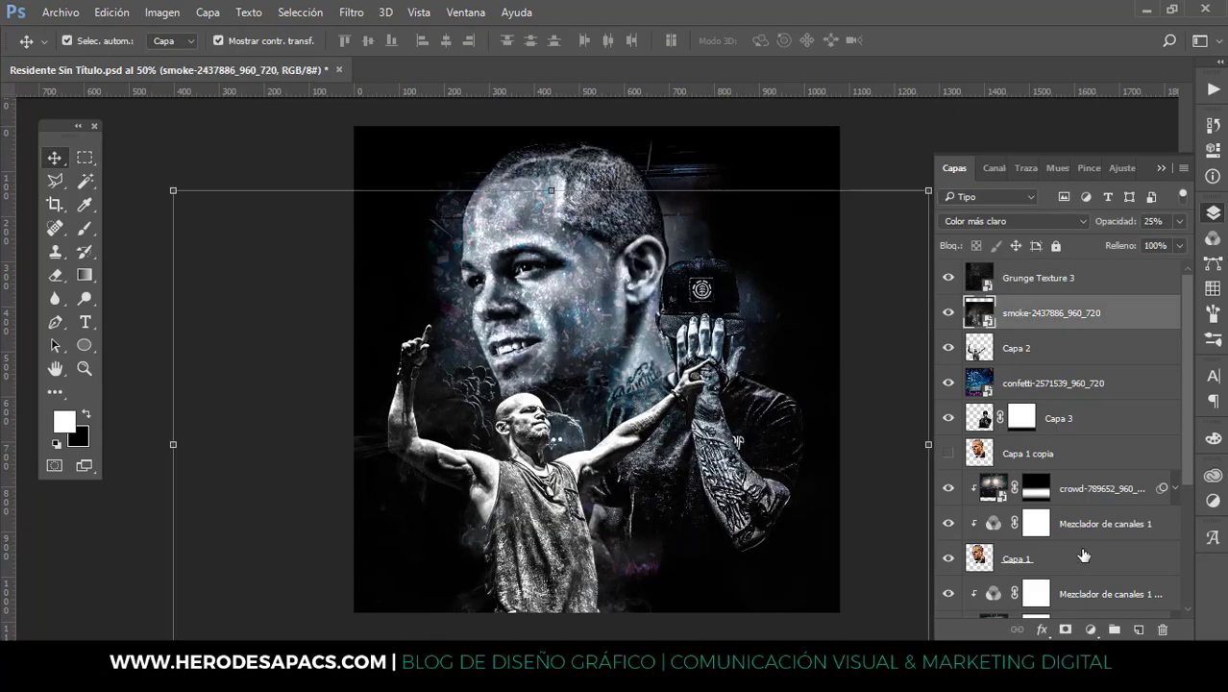
Add a photo filter adjustment above the smoke layer using a cool bluish filter with the density reduced below 25%
left_click(1089, 629)
left_click(1112, 473)
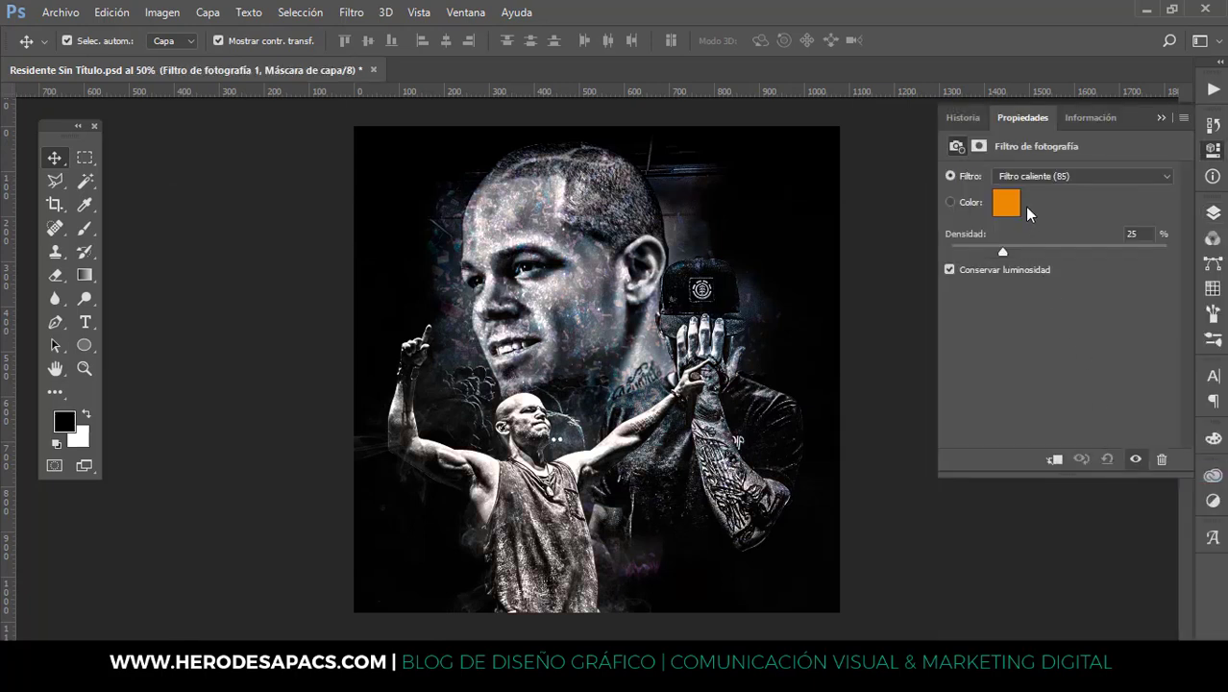
left_click(1076, 176)
left_click(1014, 348)
left_click_drag(1002, 253, 984, 256)
left_click(1161, 117)
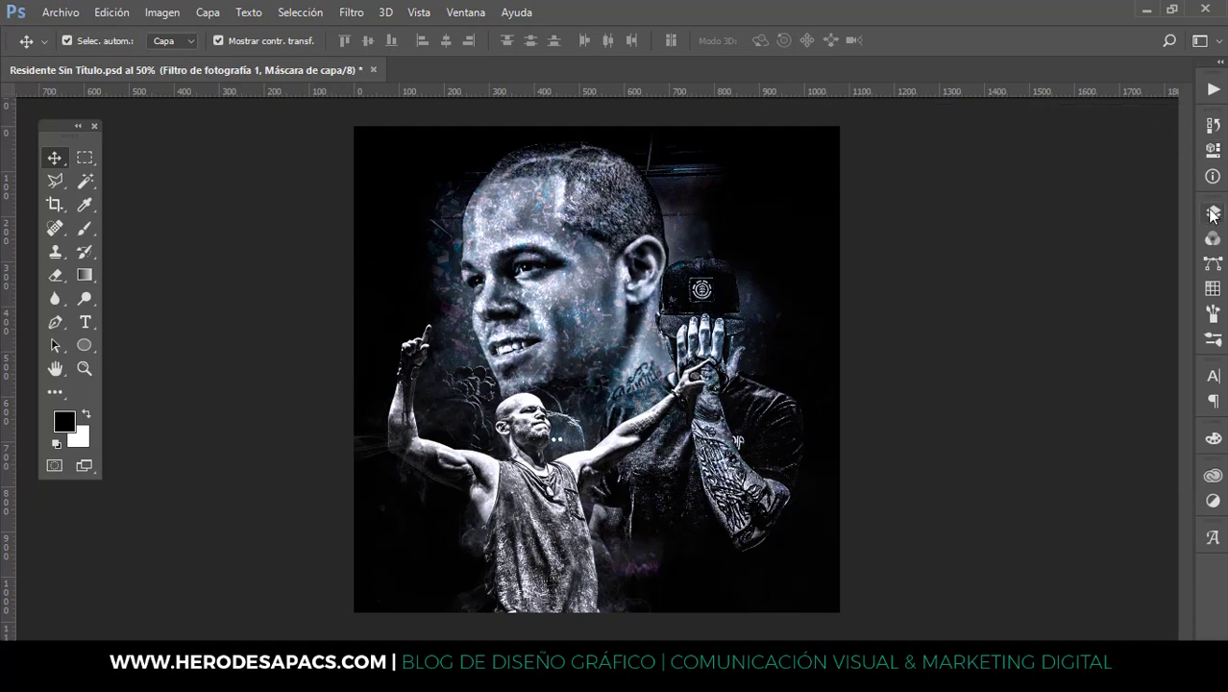
left_click(1212, 213)
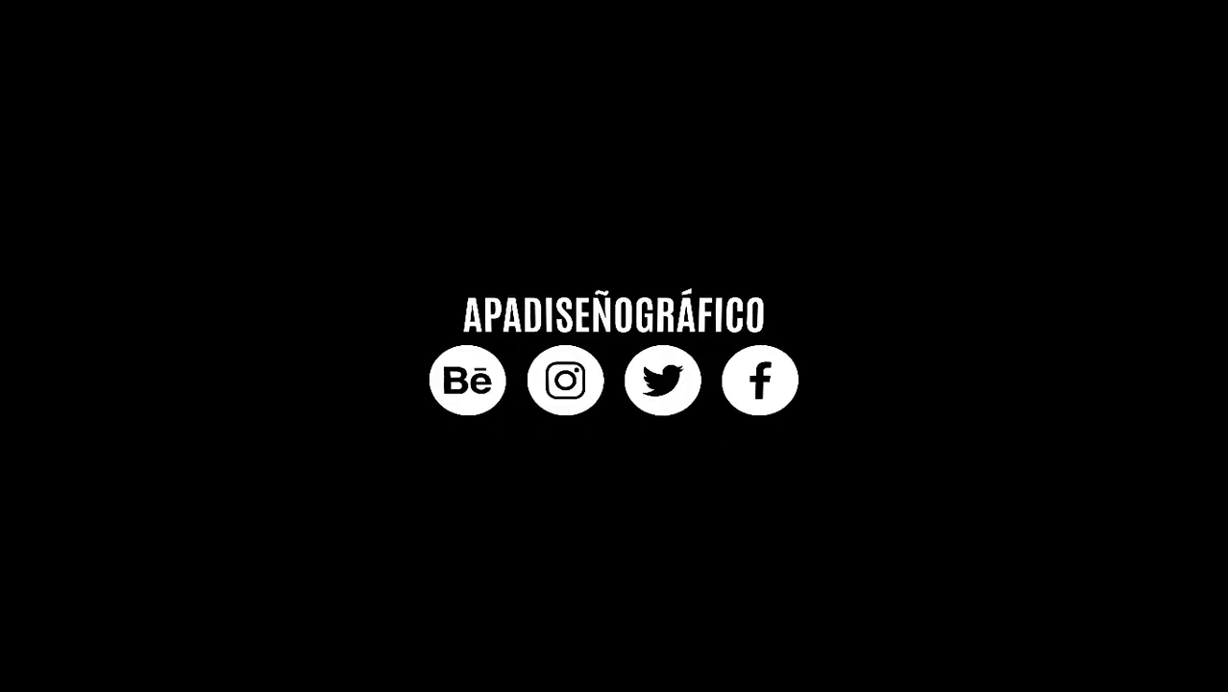